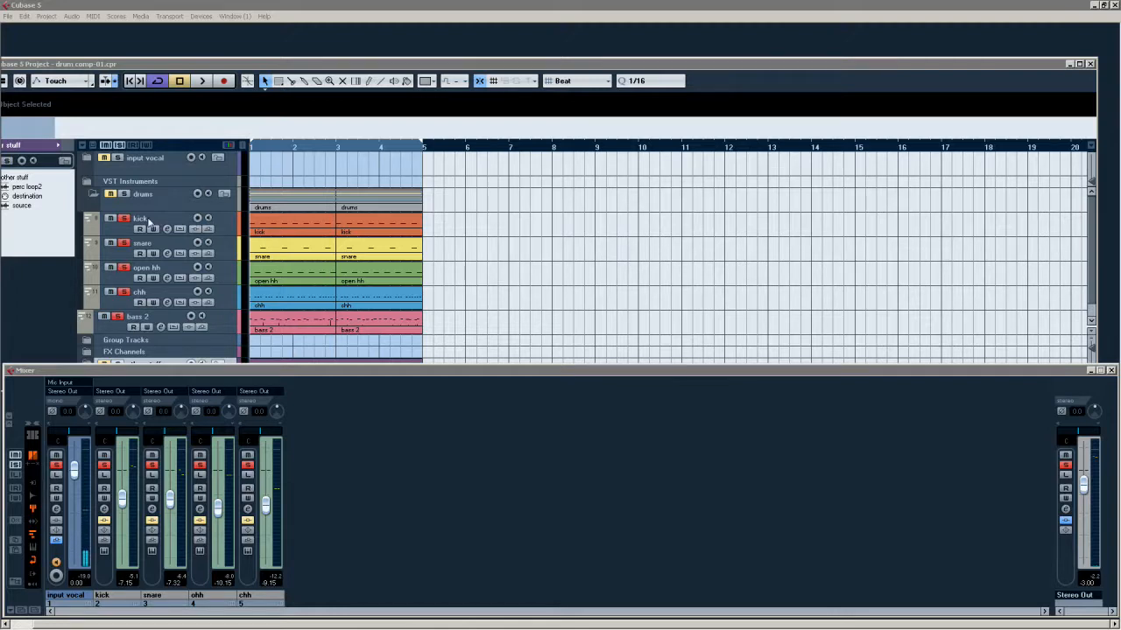
Step: Show the VST performance meter and select the snare, open hh and chh tracks one after another
{"action": "key", "text": "F12"}
{"action": "left_click", "coordinate": [154, 245]}
{"action": "left_click", "coordinate": [163, 272]}
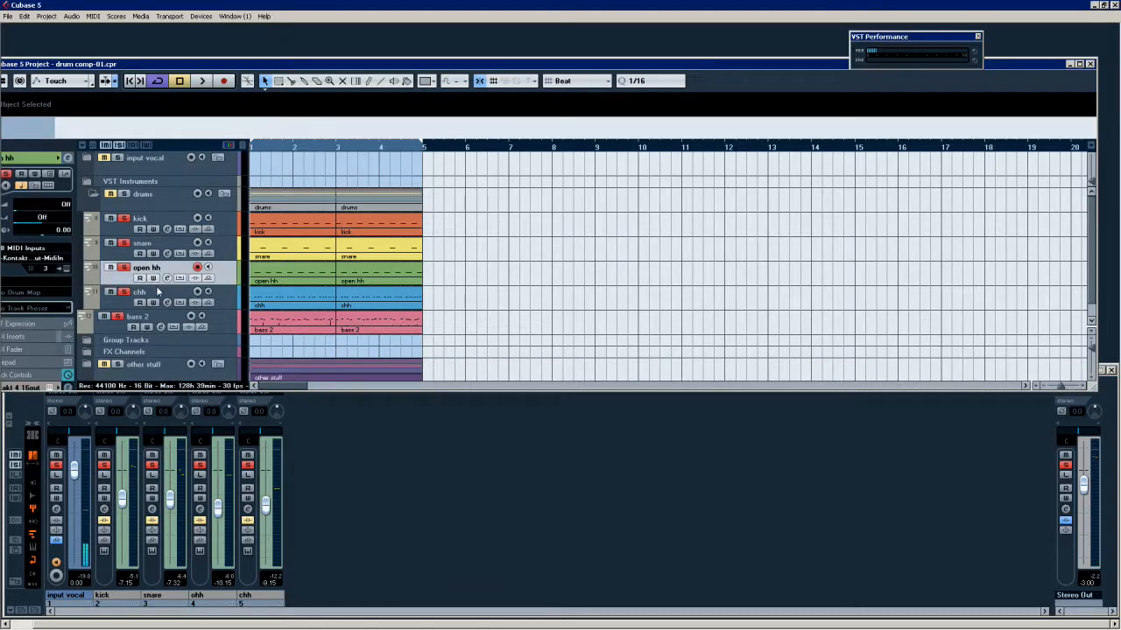
{"action": "left_click", "coordinate": [162, 296]}
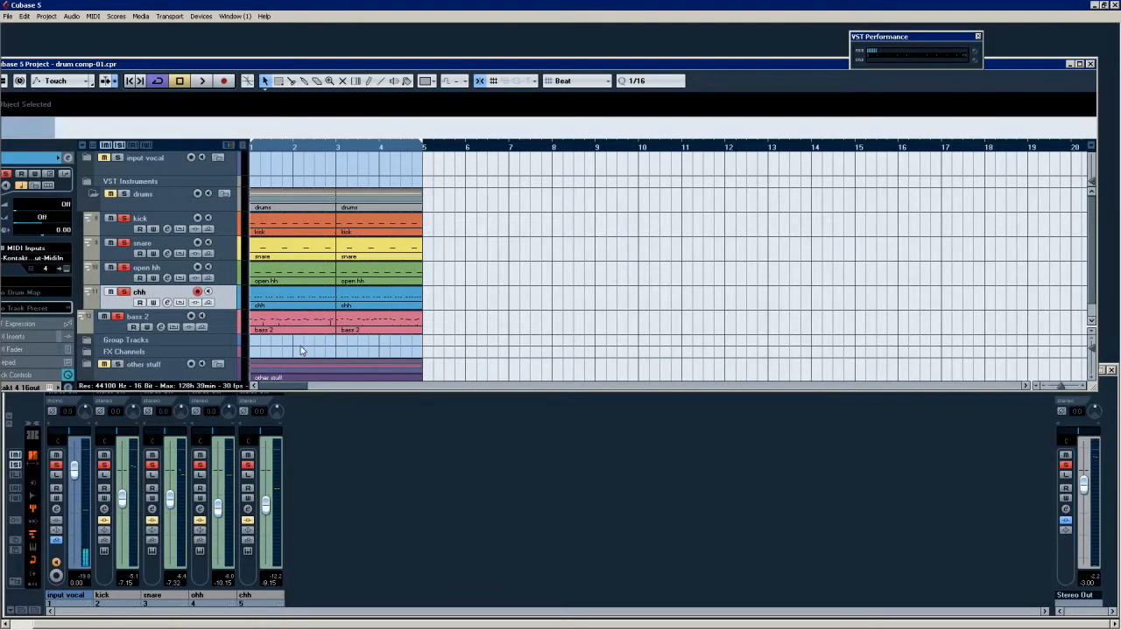
Step: Play the soloed drum loop from bars 1 to 5 and stop playback
{"action": "scroll", "coordinate": [302, 326], "scroll_direction": "down", "scroll_amount": 1}
{"action": "scroll", "coordinate": [298, 327], "scroll_direction": "up", "scroll_amount": 1}
{"action": "key", "text": "space"}
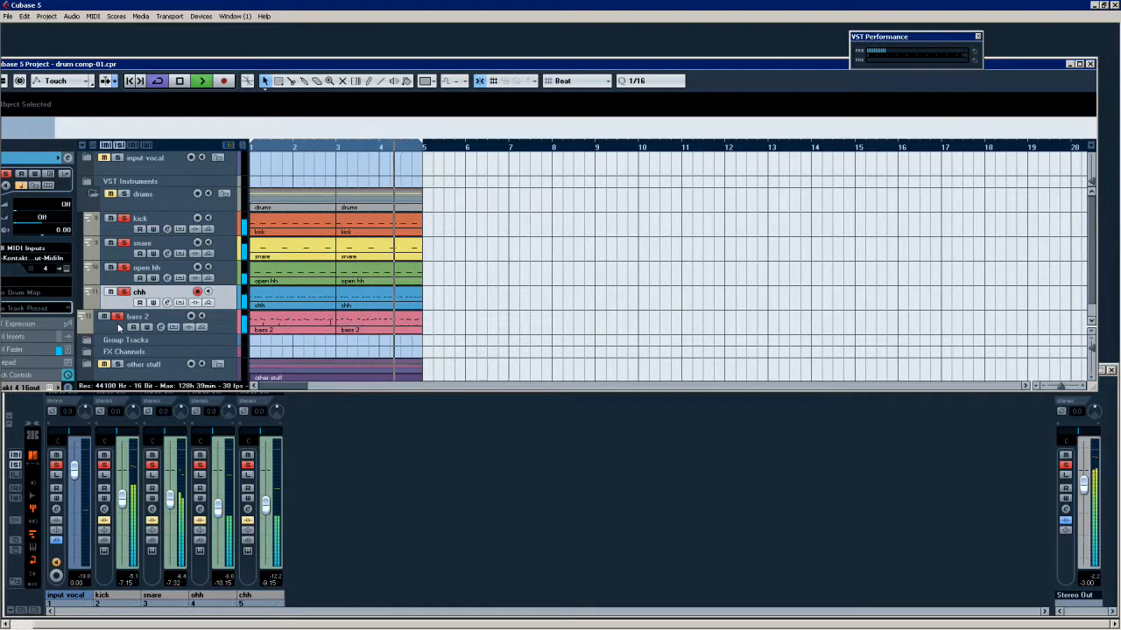
{"action": "key", "text": "space"}
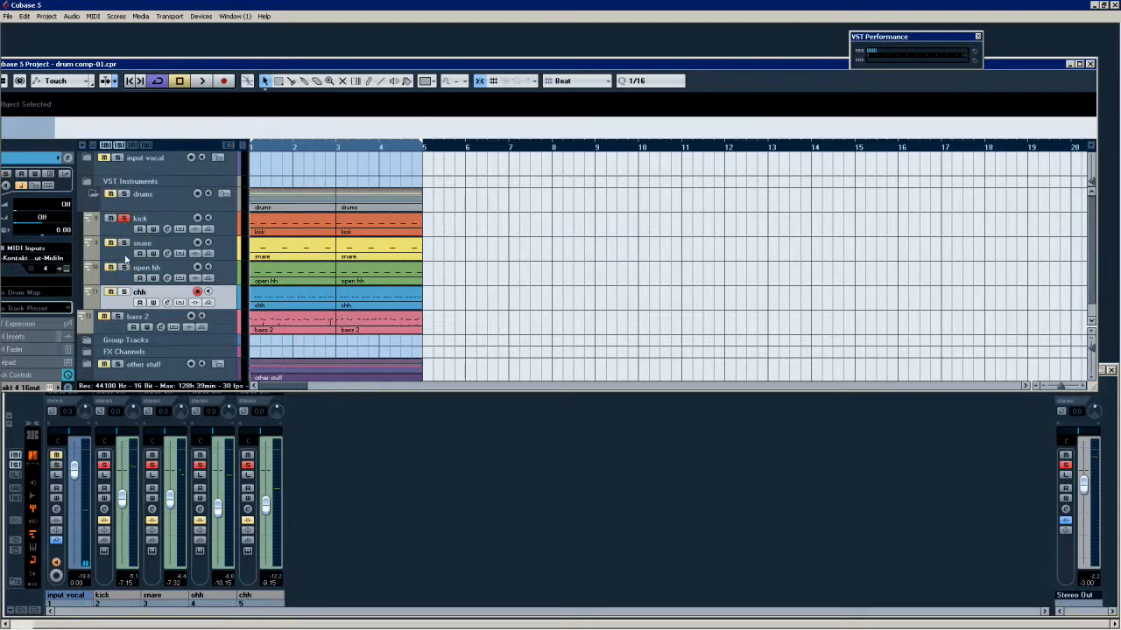
Step: Open the kick channel's settings and its FabFilter Pro-C insert
{"action": "left_click", "coordinate": [56, 456]}
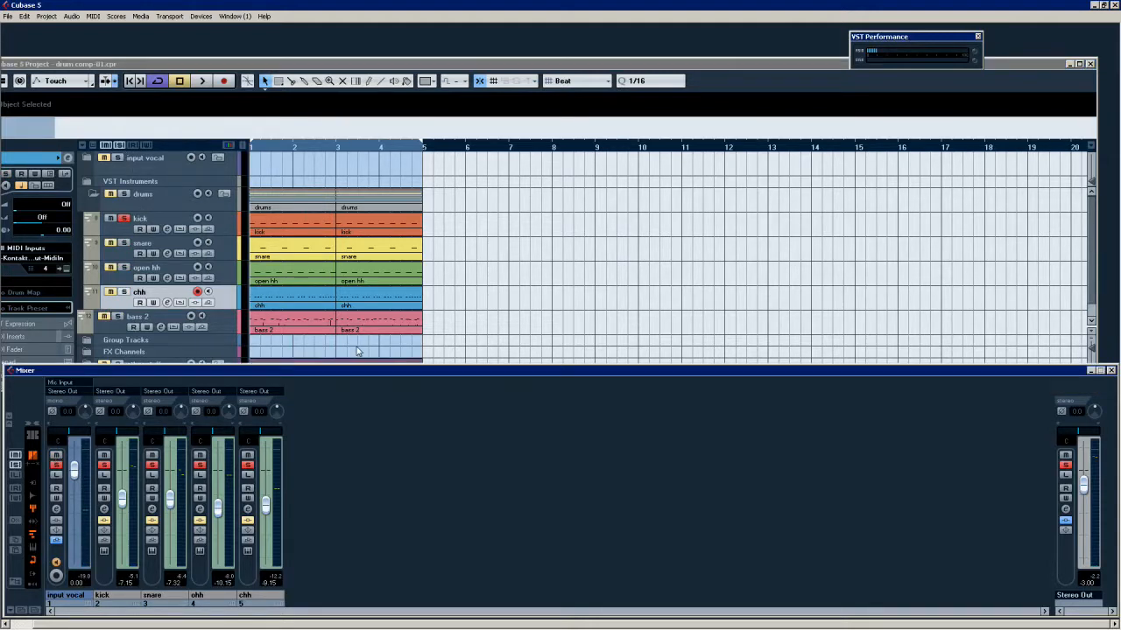
{"action": "left_click", "coordinate": [104, 510]}
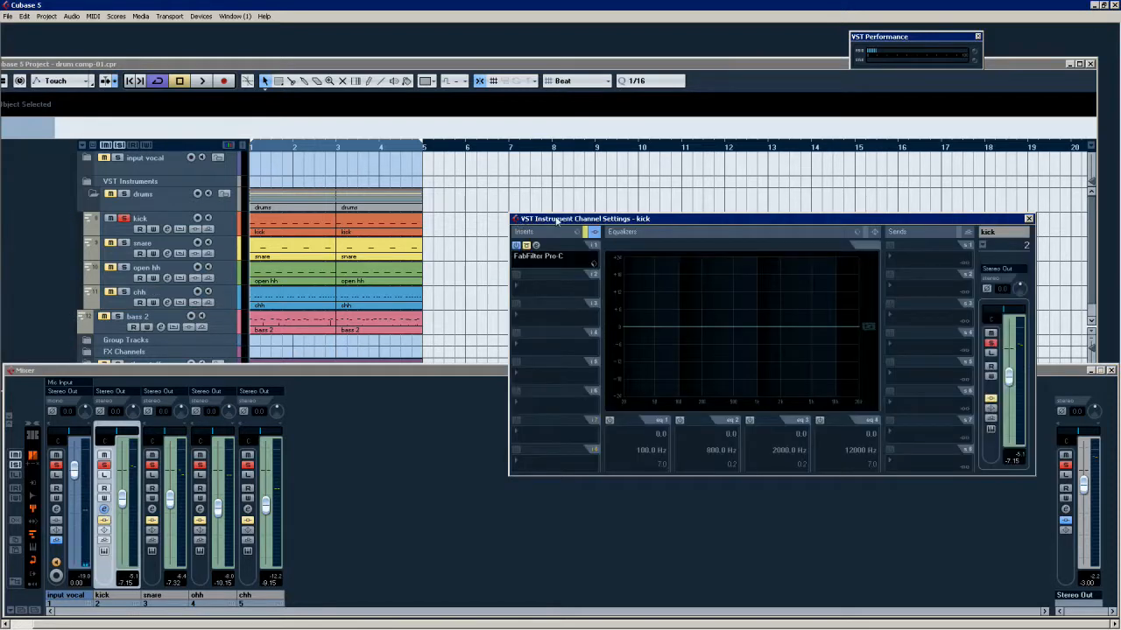
{"action": "left_click_drag", "start_coordinate": [557, 221], "coordinate": [545, 221]}
{"action": "left_click", "coordinate": [528, 256]}
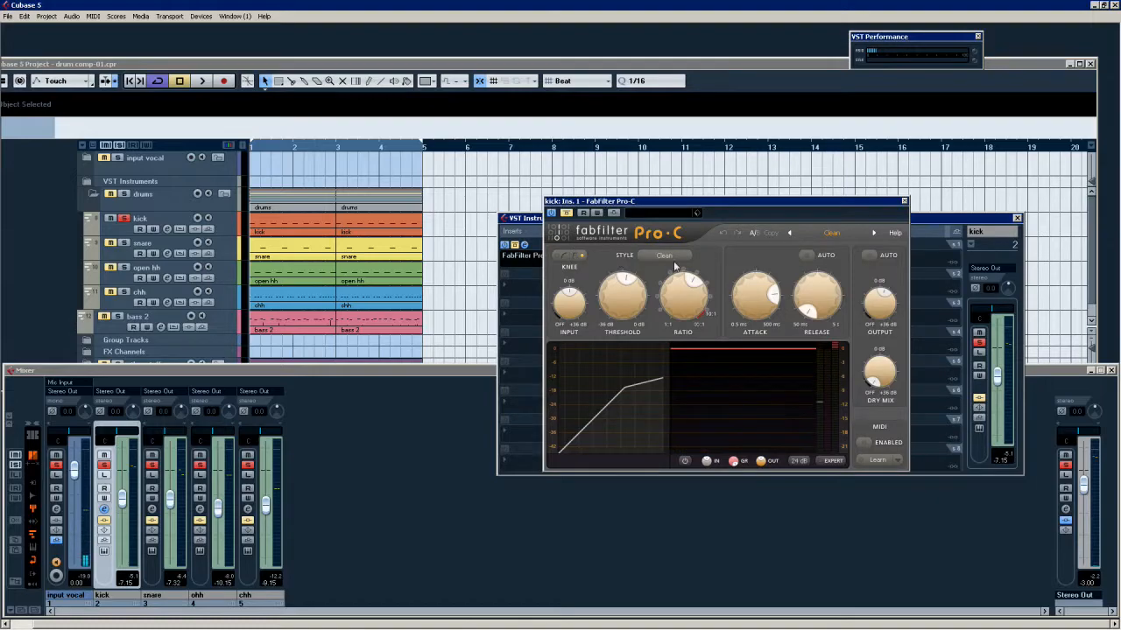
Step: Load the Clean preset in the kick's compressor and turn off automatic output gain
{"action": "left_click", "coordinate": [836, 231]}
{"action": "left_click", "coordinate": [823, 279]}
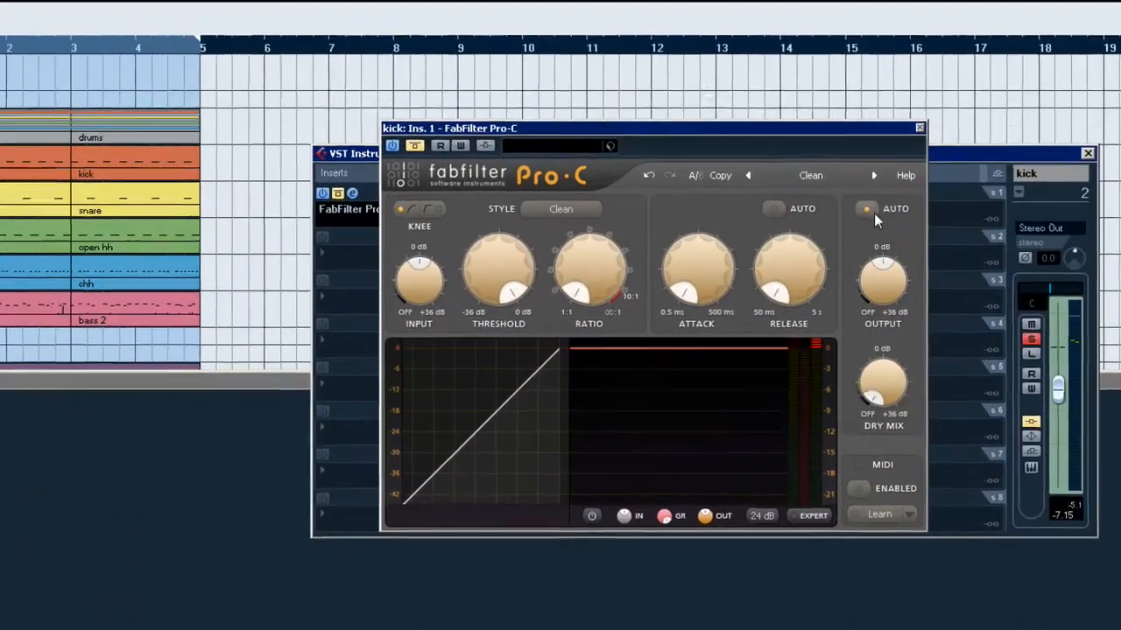
{"action": "left_click", "coordinate": [867, 225]}
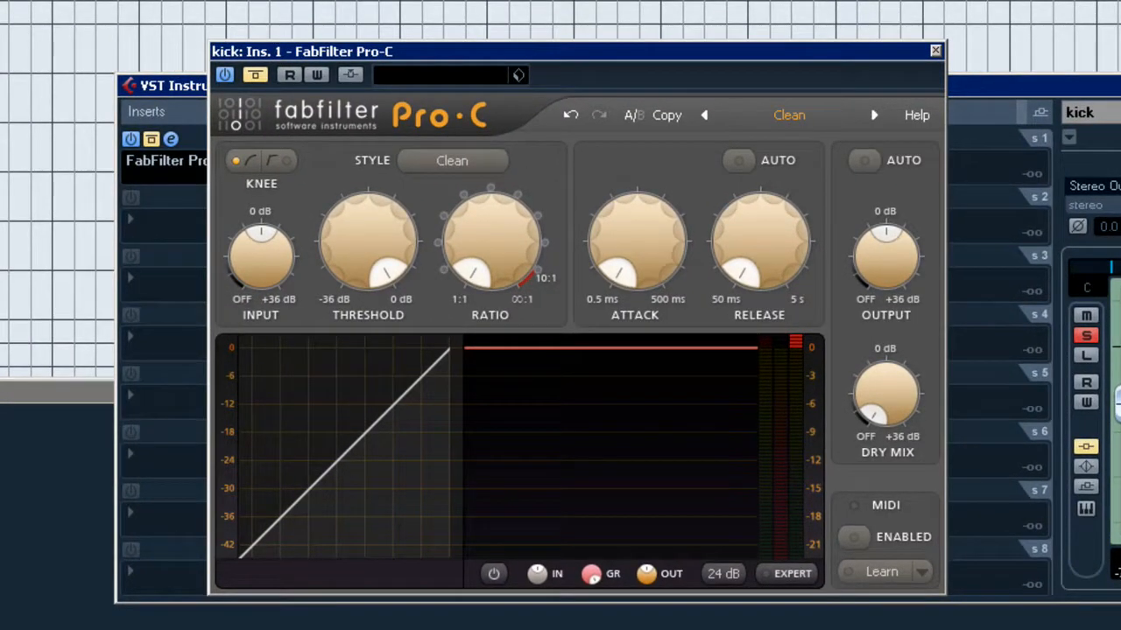
Step: Set the kick compressor to its hardest knee with a 4:1 ratio
{"action": "mouse_move", "coordinate": [368, 228]}
{"action": "left_click_drag", "start_coordinate": [595, 273], "coordinate": [612, 223]}
{"action": "left_click_drag", "start_coordinate": [749, 236], "coordinate": [475, 393]}
{"action": "left_click_drag", "start_coordinate": [516, 202], "coordinate": [513, 203]}
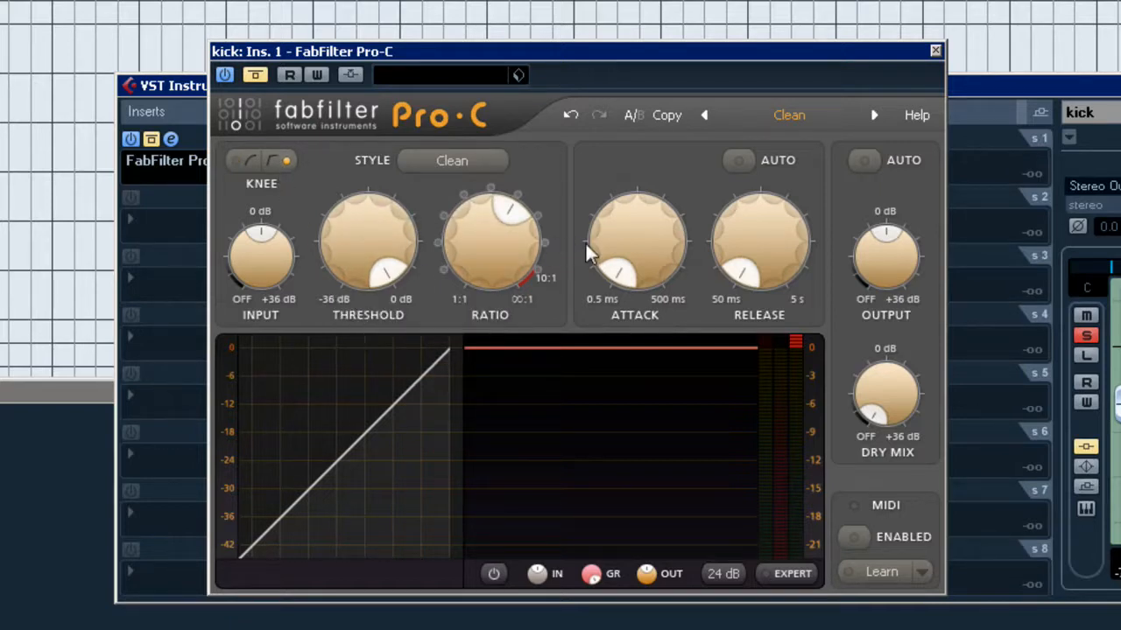
Step: Set the compressor's attack to 186.20 ms and raise the release slightly above its minimum
{"action": "left_click_drag", "start_coordinate": [618, 270], "coordinate": [682, 160]}
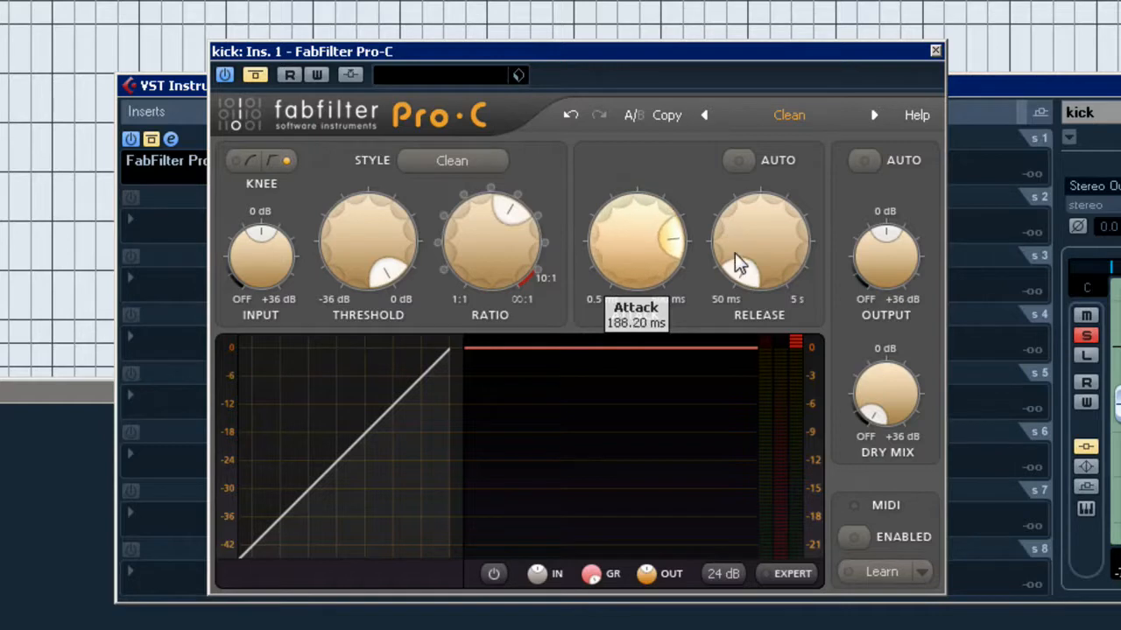
{"action": "left_click_drag", "start_coordinate": [734, 253], "coordinate": [735, 255]}
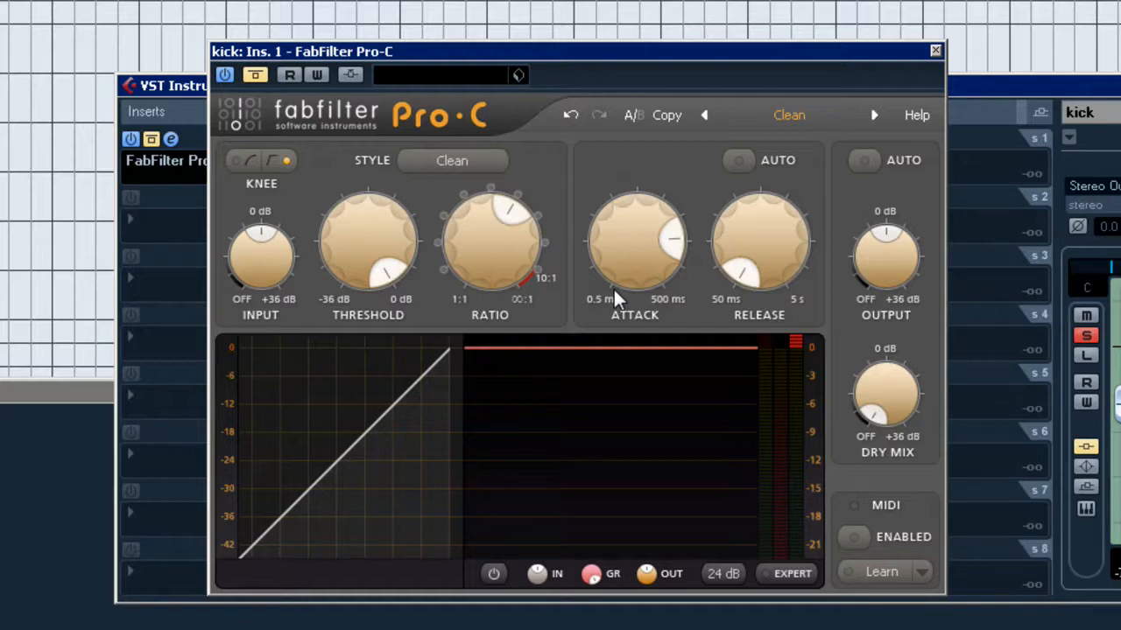
{"action": "left_click_drag", "start_coordinate": [741, 270], "coordinate": [735, 258]}
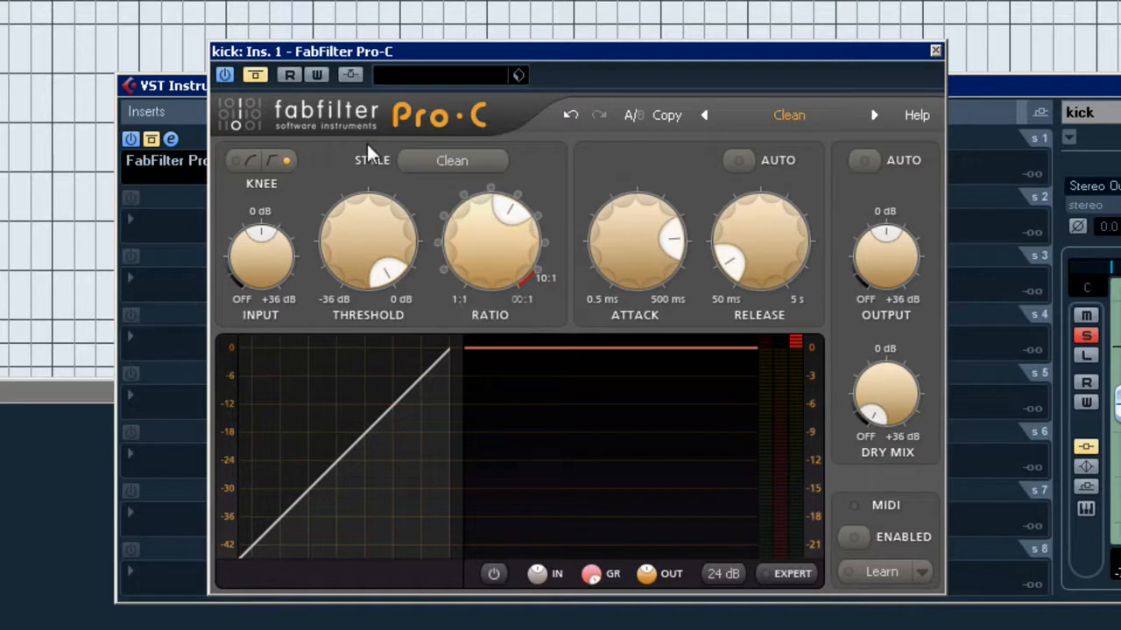
Step: Play the kick, lower the threshold to about -18 dB, and compare the sound with the compressor bypassed
{"action": "key", "text": "space"}
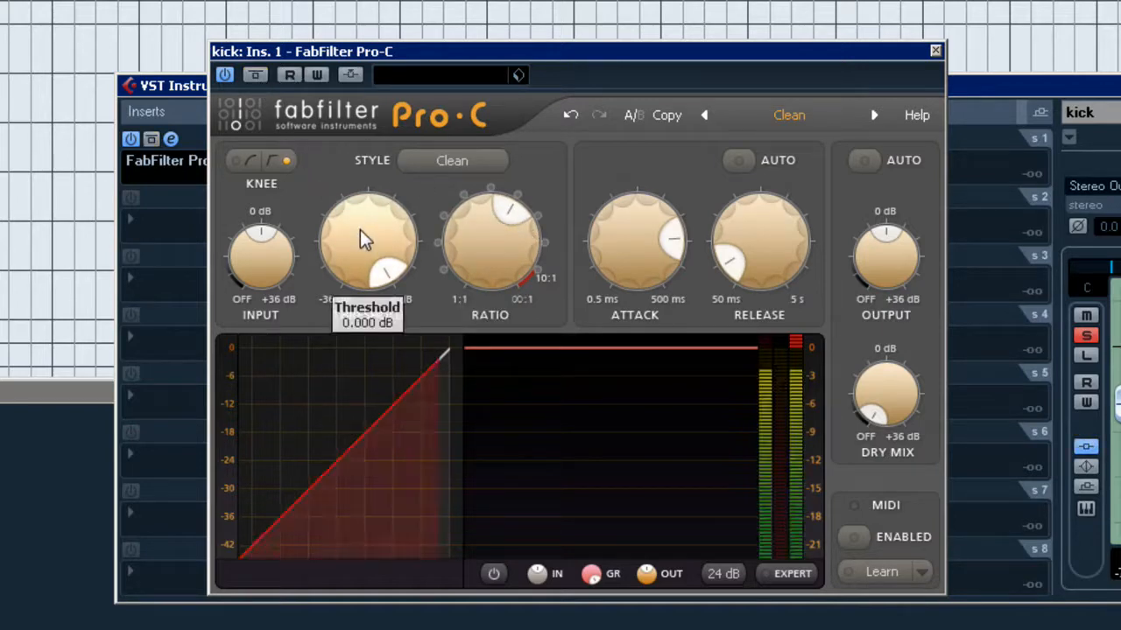
{"action": "left_click_drag", "start_coordinate": [387, 268], "coordinate": [333, 123]}
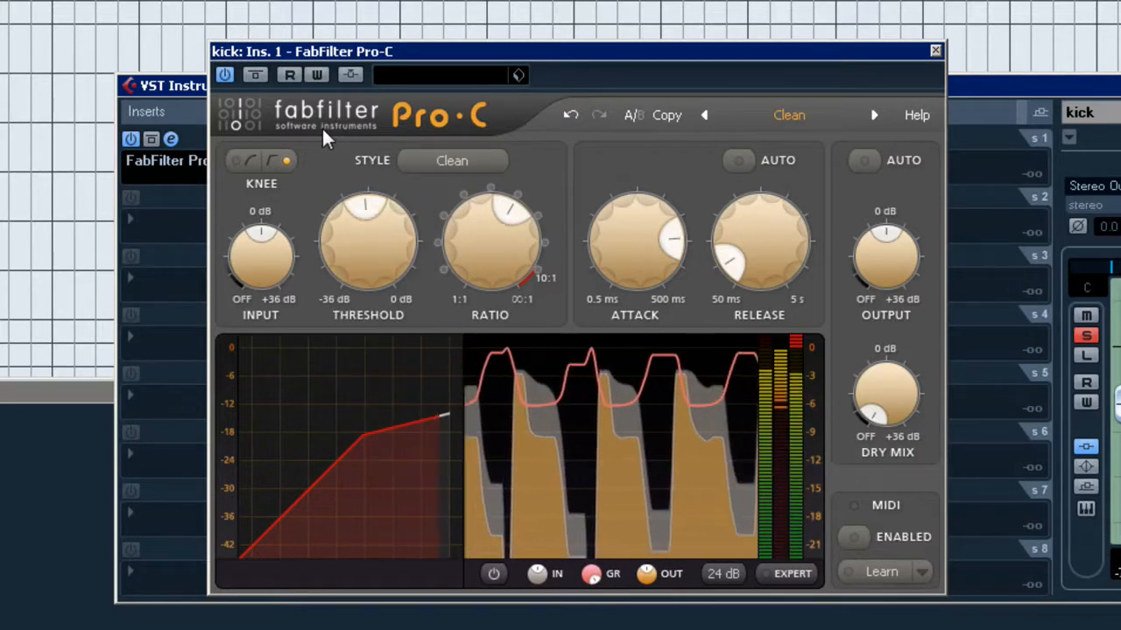
{"action": "left_click", "coordinate": [261, 81]}
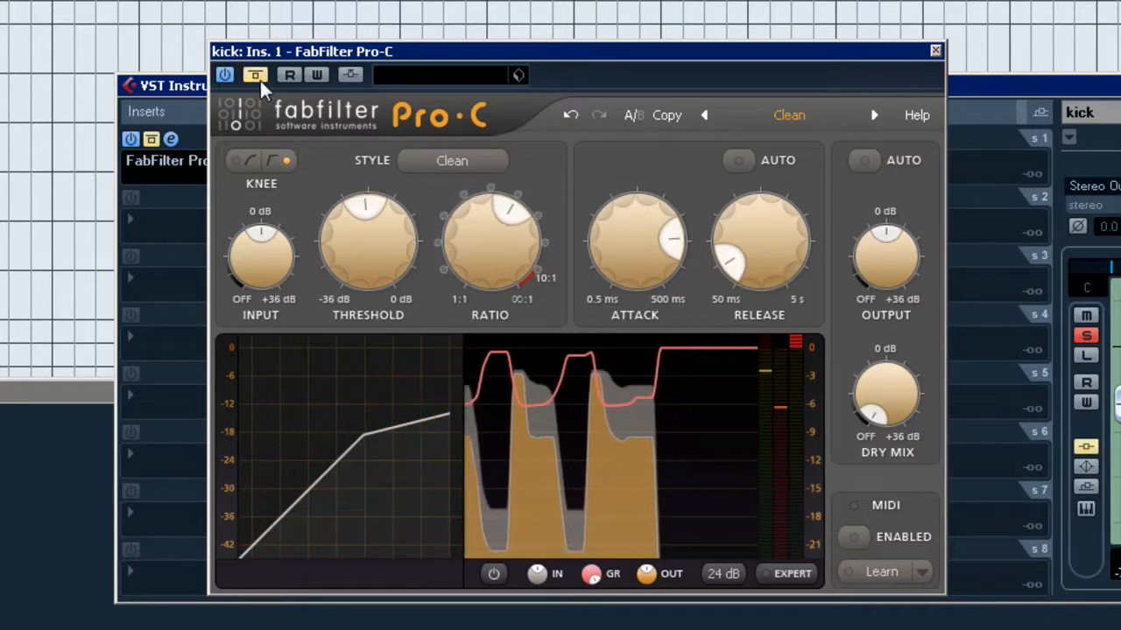
{"action": "left_click", "coordinate": [260, 80]}
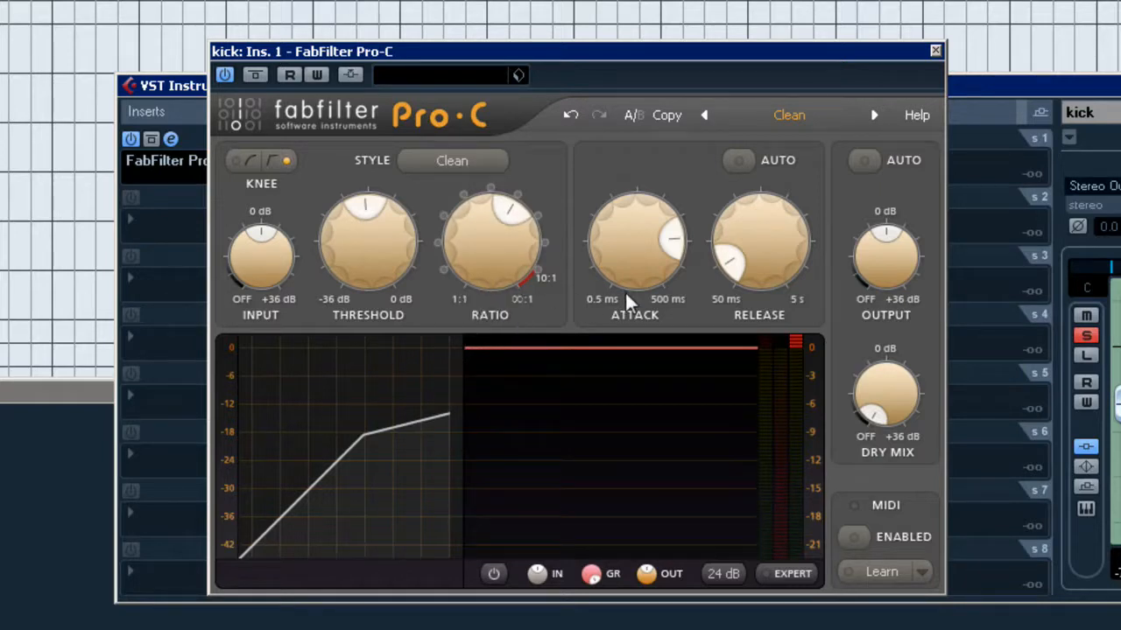
Step: Reset the compressor's attack to 0.5 ms, release to 50 ms, ratio to 1:1 and threshold to 0 dB
{"action": "left_click_drag", "start_coordinate": [668, 242], "coordinate": [619, 497]}
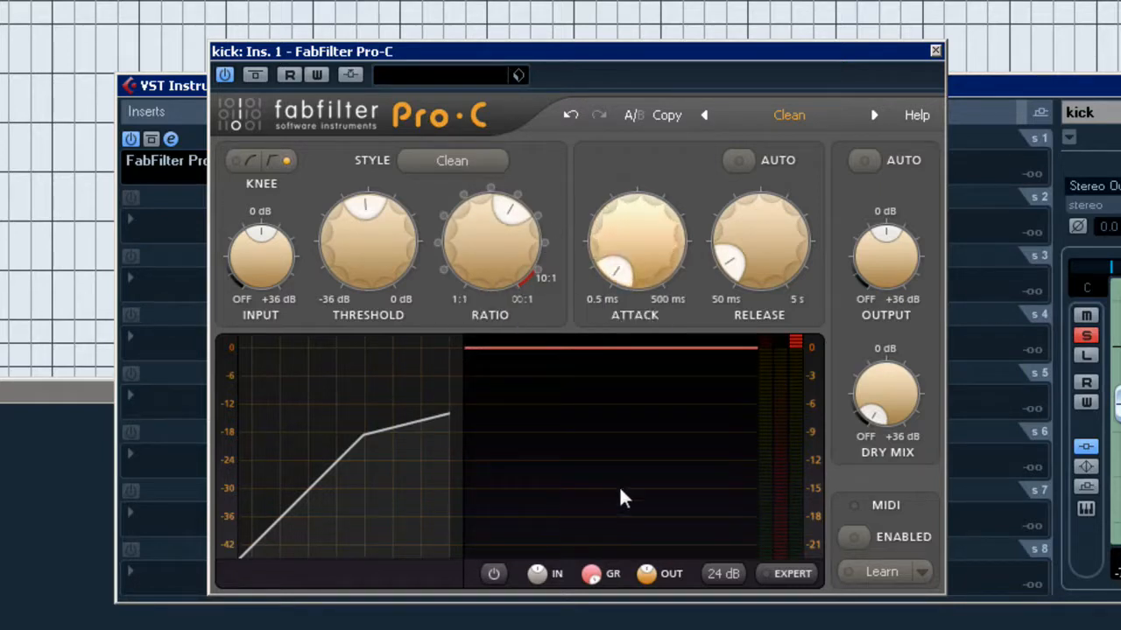
{"action": "left_click_drag", "start_coordinate": [752, 254], "coordinate": [740, 285]}
{"action": "left_click_drag", "start_coordinate": [617, 254], "coordinate": [613, 280]}
{"action": "mouse_move", "coordinate": [504, 260]}
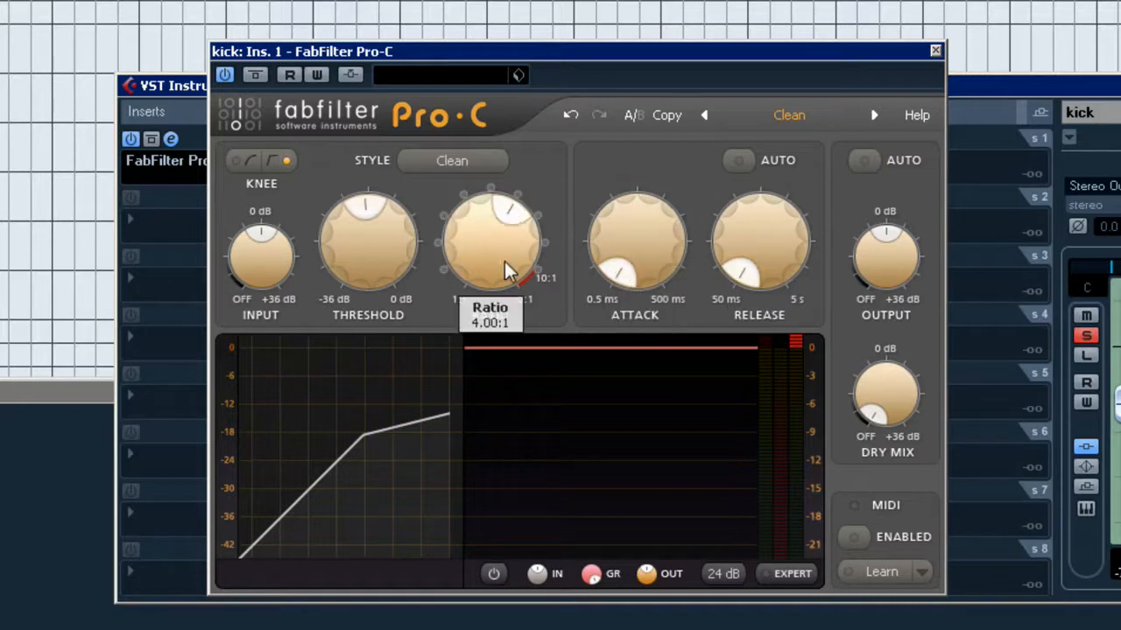
{"action": "left_click_drag", "start_coordinate": [504, 217], "coordinate": [400, 570]}
{"action": "left_click_drag", "start_coordinate": [377, 219], "coordinate": [430, 493]}
{"action": "mouse_move", "coordinate": [398, 265]}
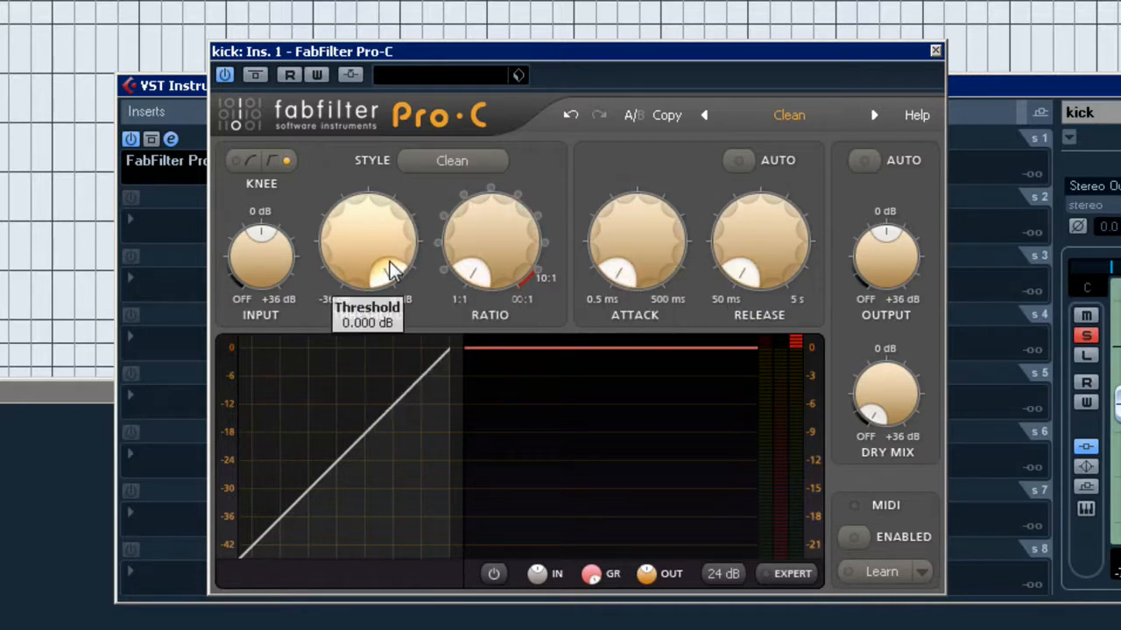
Step: Set the kick compressor's threshold to -18.279 dB and raise the ratio to about 2:1
{"action": "left_click_drag", "start_coordinate": [392, 271], "coordinate": [293, 2]}
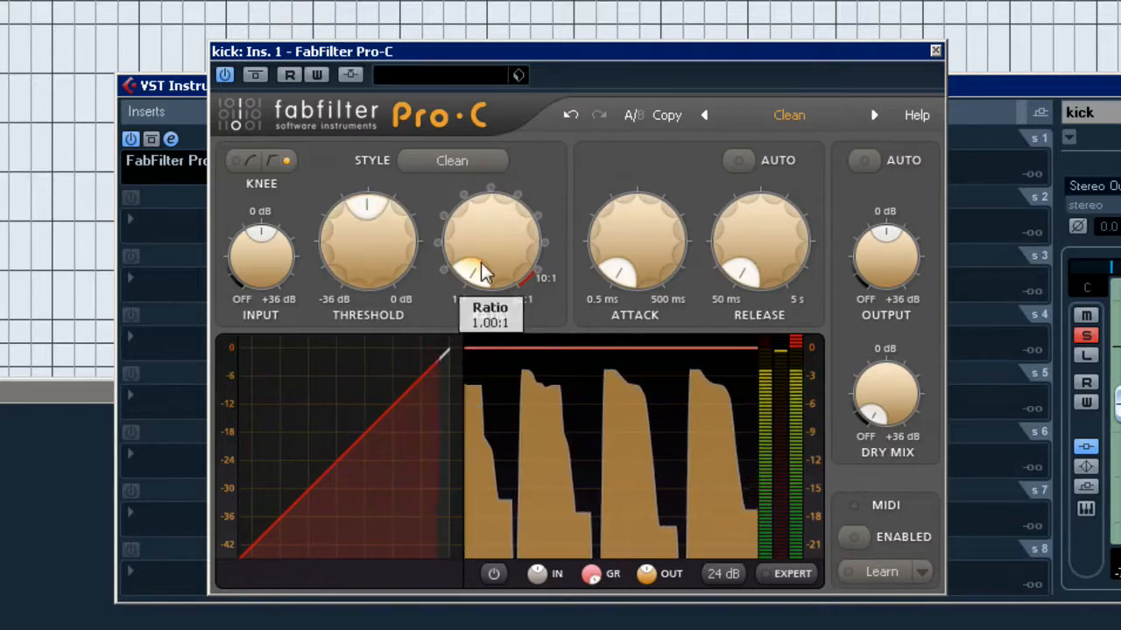
{"action": "mouse_move", "coordinate": [366, 203]}
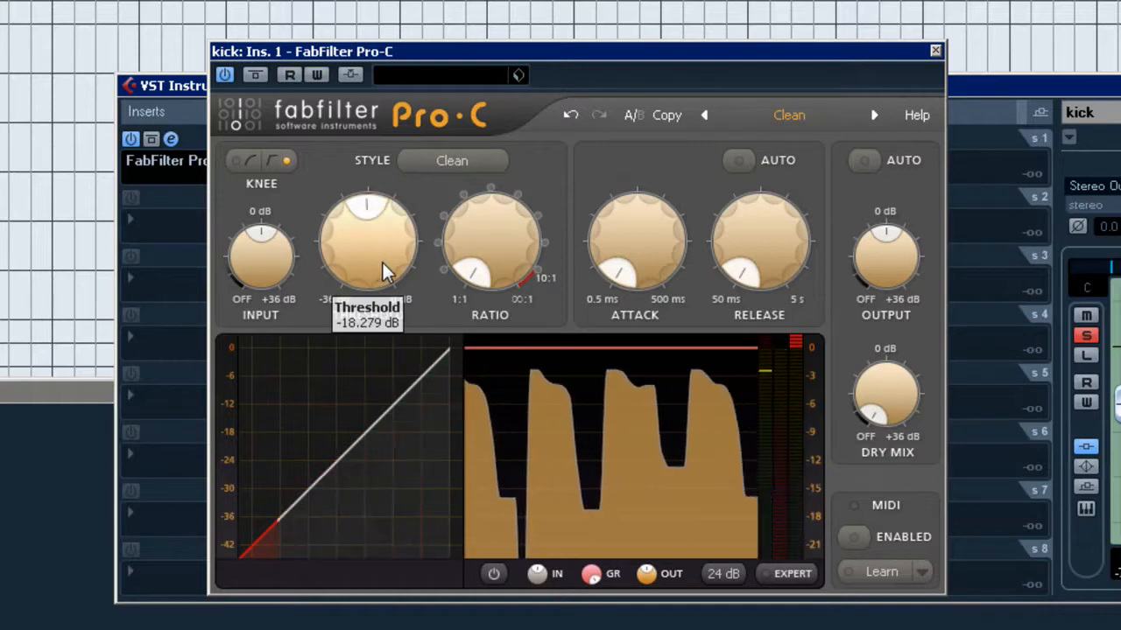
{"action": "mouse_move", "coordinate": [464, 273]}
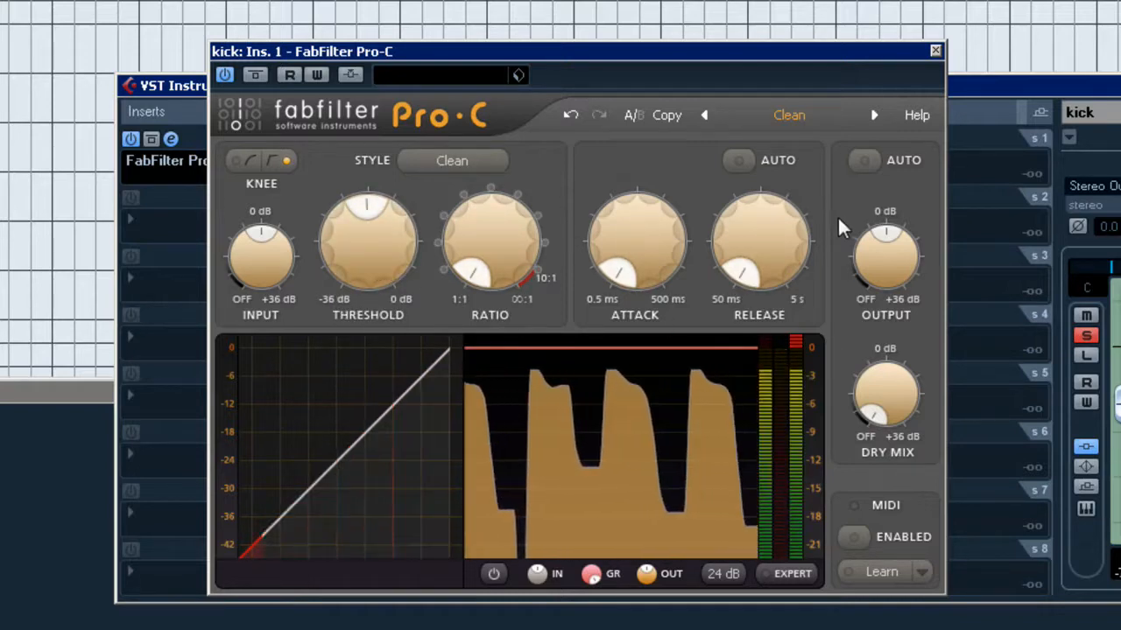
{"action": "left_click_drag", "start_coordinate": [491, 276], "coordinate": [471, 213]}
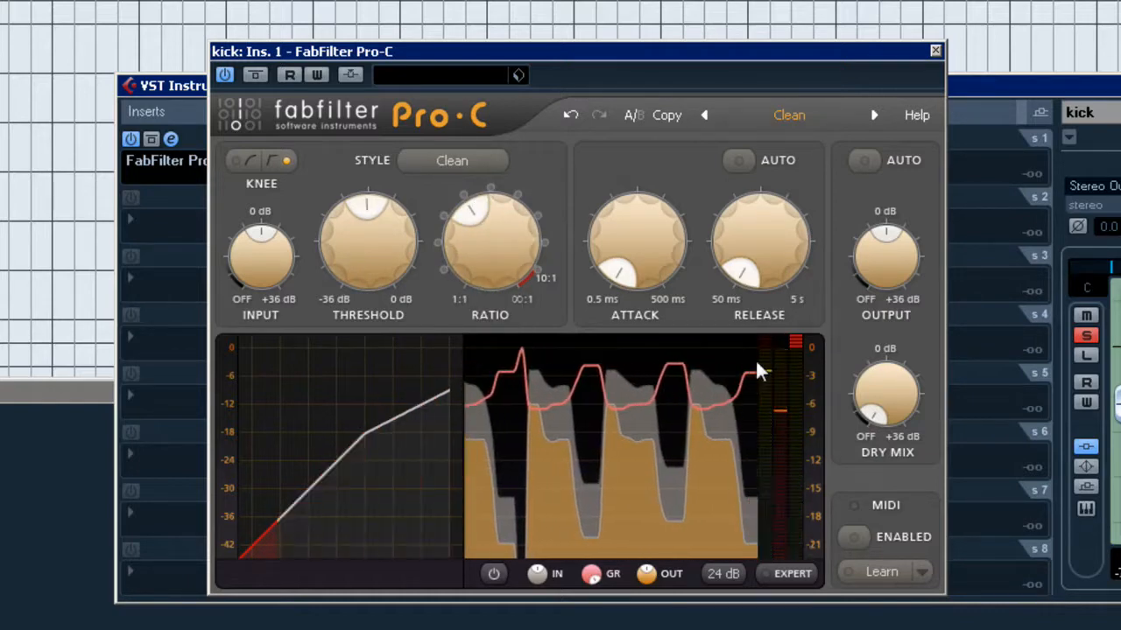
Step: Lengthen the compressor's attack well past the midpoint and raise the release slightly above 50 ms
{"action": "mouse_move", "coordinate": [637, 283]}
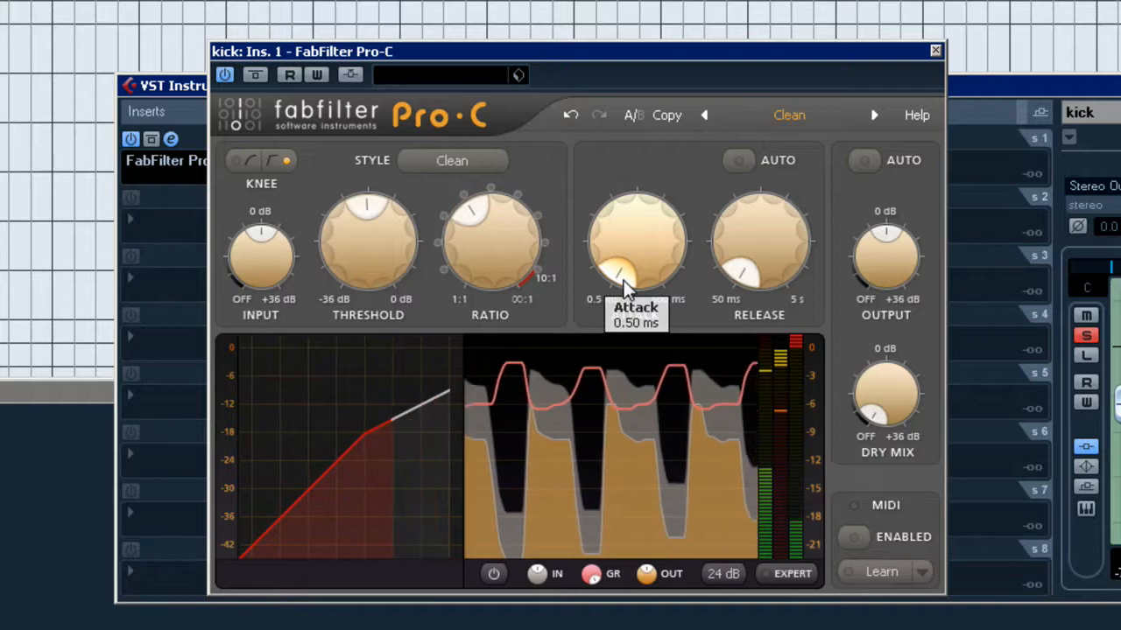
{"action": "left_click_drag", "start_coordinate": [624, 278], "coordinate": [708, 208]}
{"action": "left_click", "coordinate": [731, 249]}
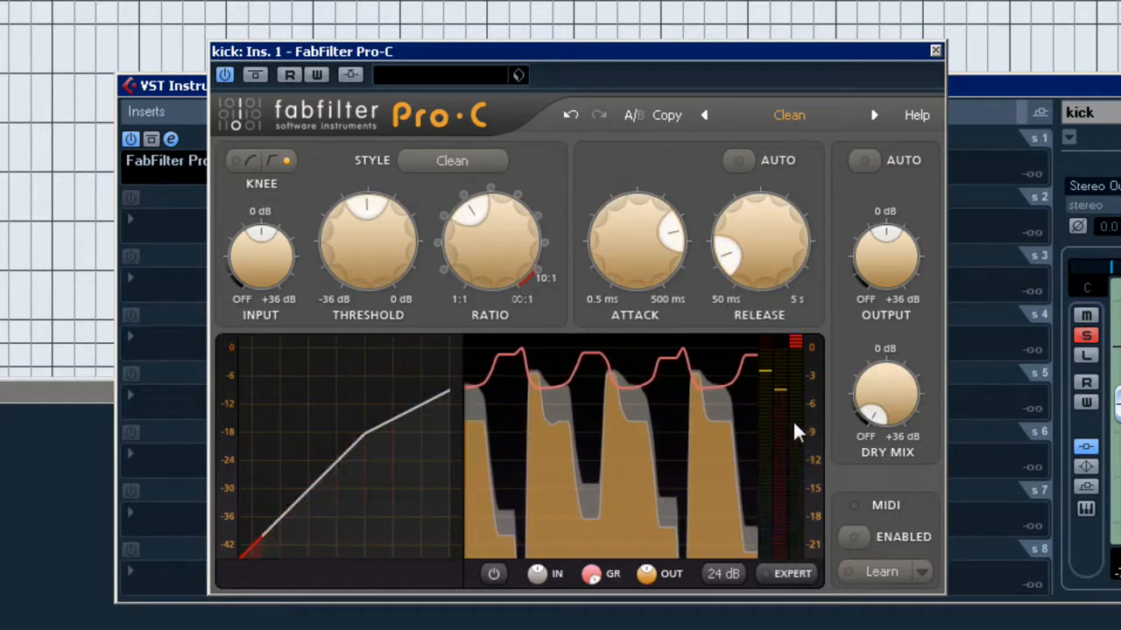
Step: Set the gain reduction meter range to 16 dB and raise the compressor's output gain slightly
{"action": "left_click", "coordinate": [725, 576]}
{"action": "left_click", "coordinate": [738, 628]}
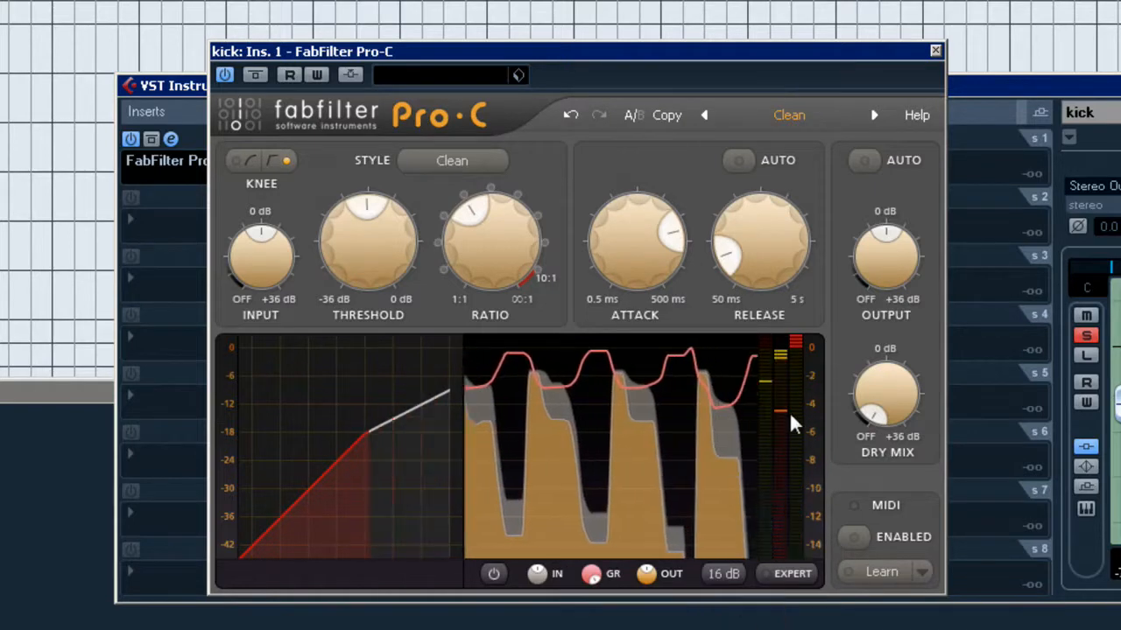
{"action": "left_click_drag", "start_coordinate": [882, 294], "coordinate": [881, 266]}
Step: Compare the kick repeatedly with the compressor bypassed and active
{"action": "left_click", "coordinate": [259, 76]}
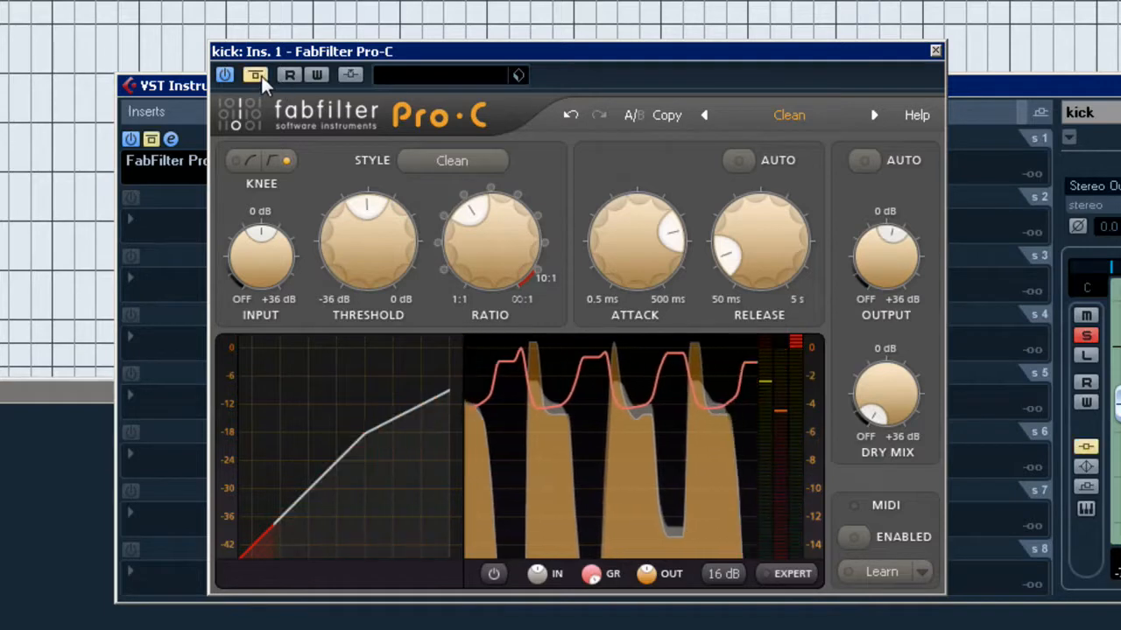
{"action": "left_click", "coordinate": [264, 76]}
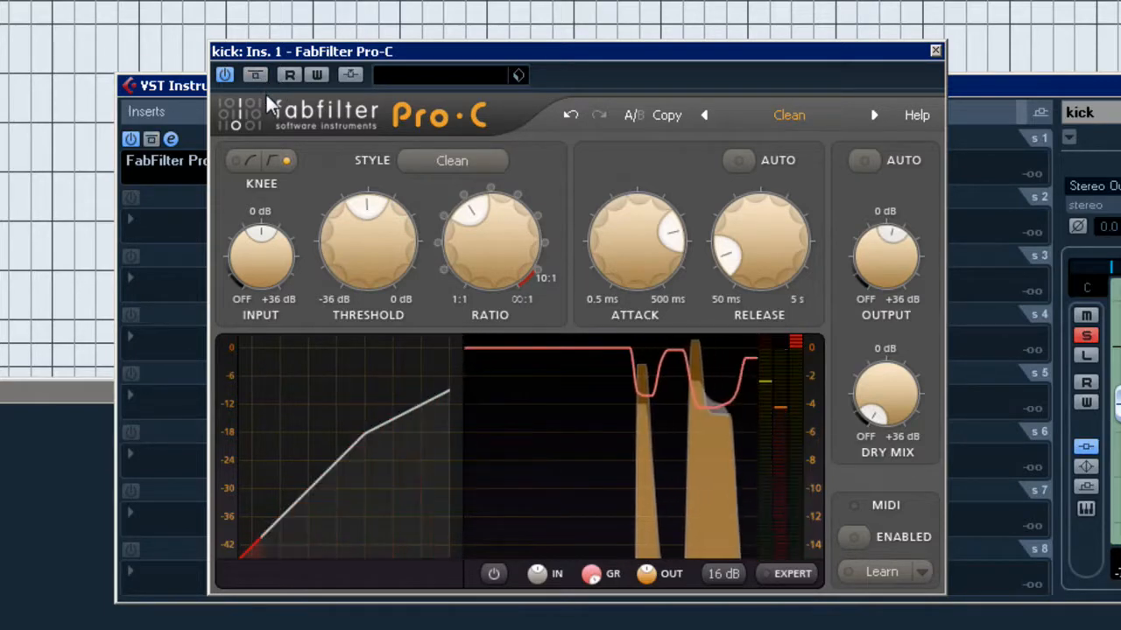
{"action": "left_click", "coordinate": [263, 78]}
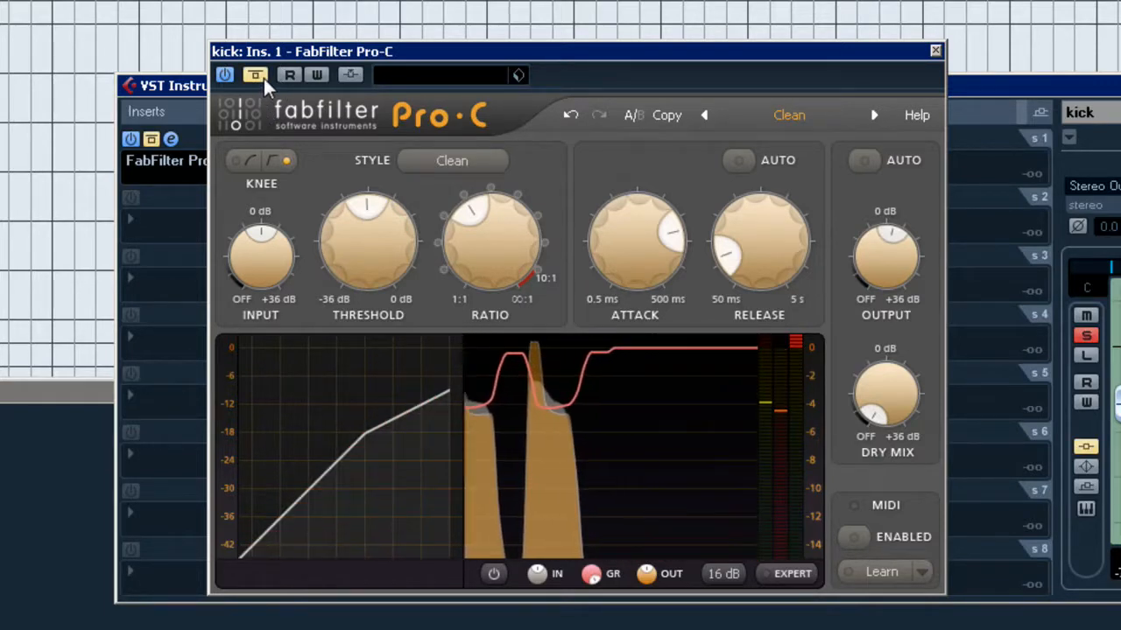
{"action": "left_click", "coordinate": [263, 78]}
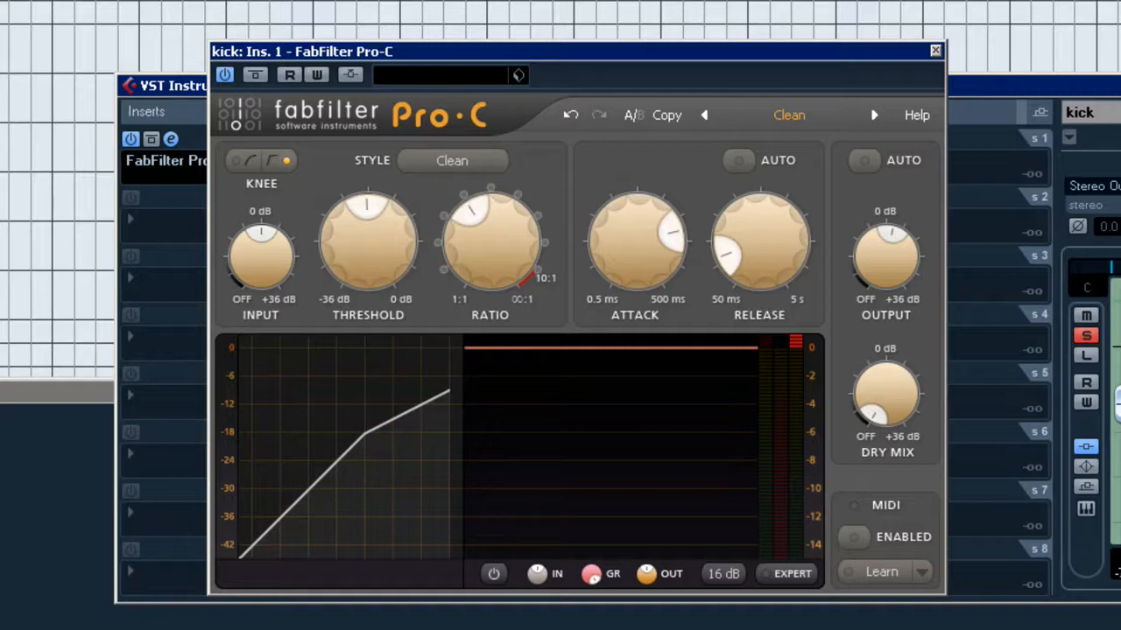
{"action": "left_click", "coordinate": [560, 18]}
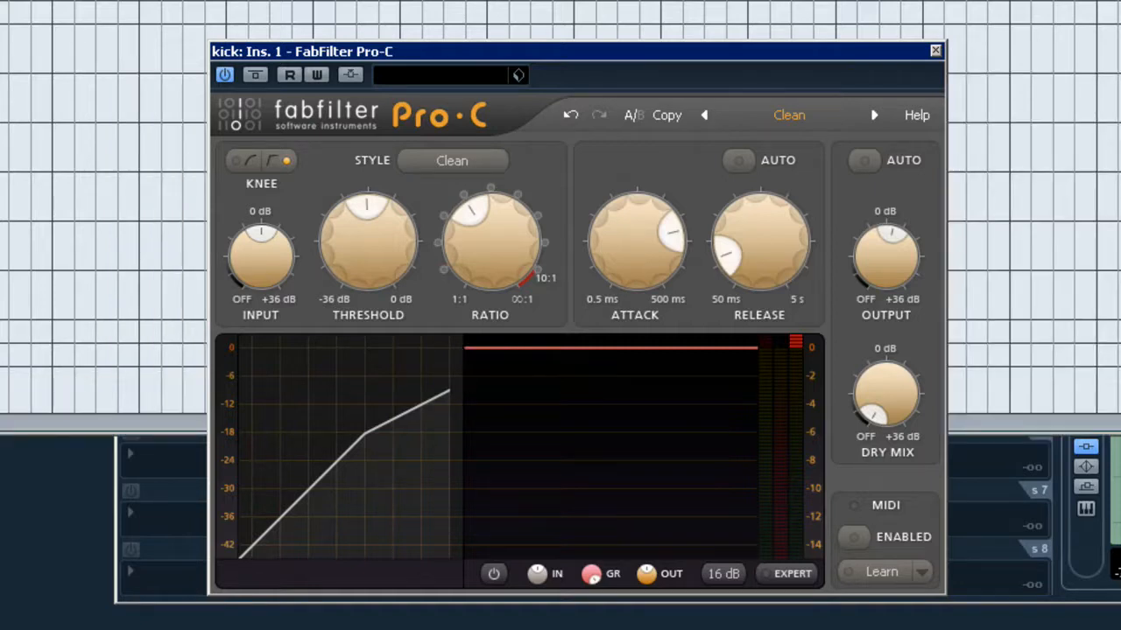
{"action": "left_click", "coordinate": [256, 77]}
{"action": "left_click", "coordinate": [257, 78]}
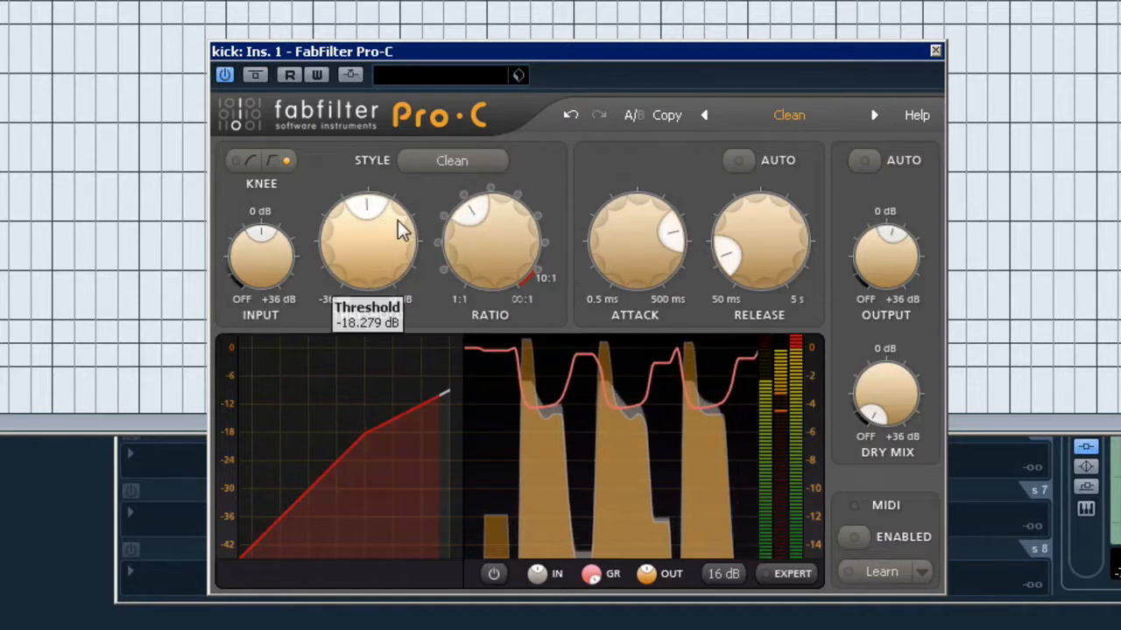
Step: Raise the compressor's ratio to 3.82:1 and lengthen its attack to 244.74 ms
{"action": "left_click_drag", "start_coordinate": [472, 215], "coordinate": [510, 215]}
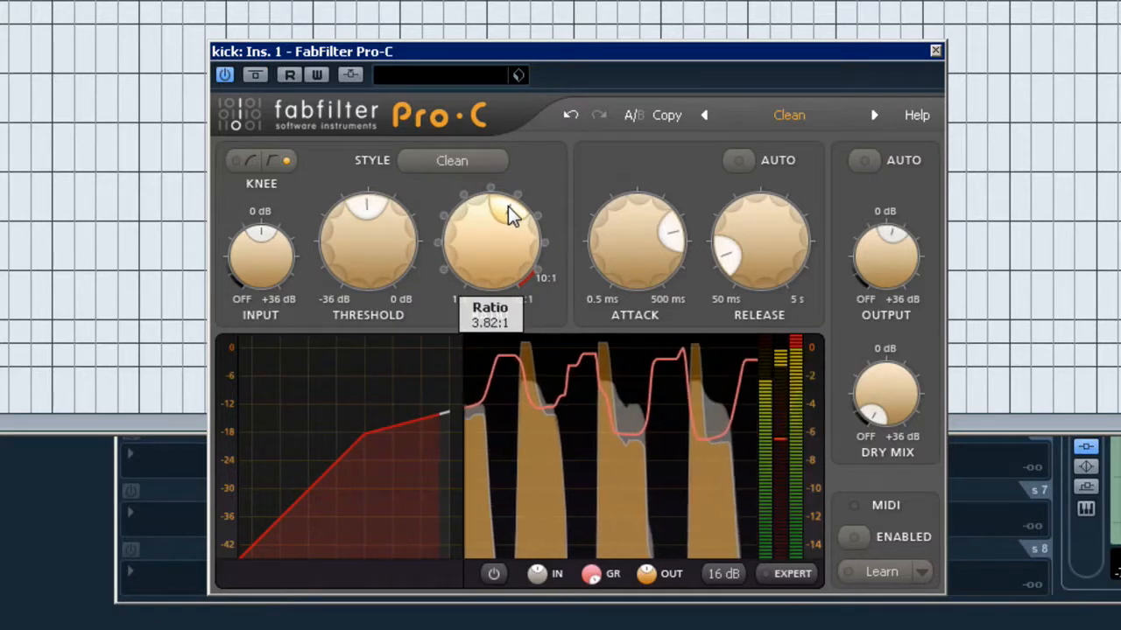
{"action": "left_click_drag", "start_coordinate": [662, 230], "coordinate": [674, 242]}
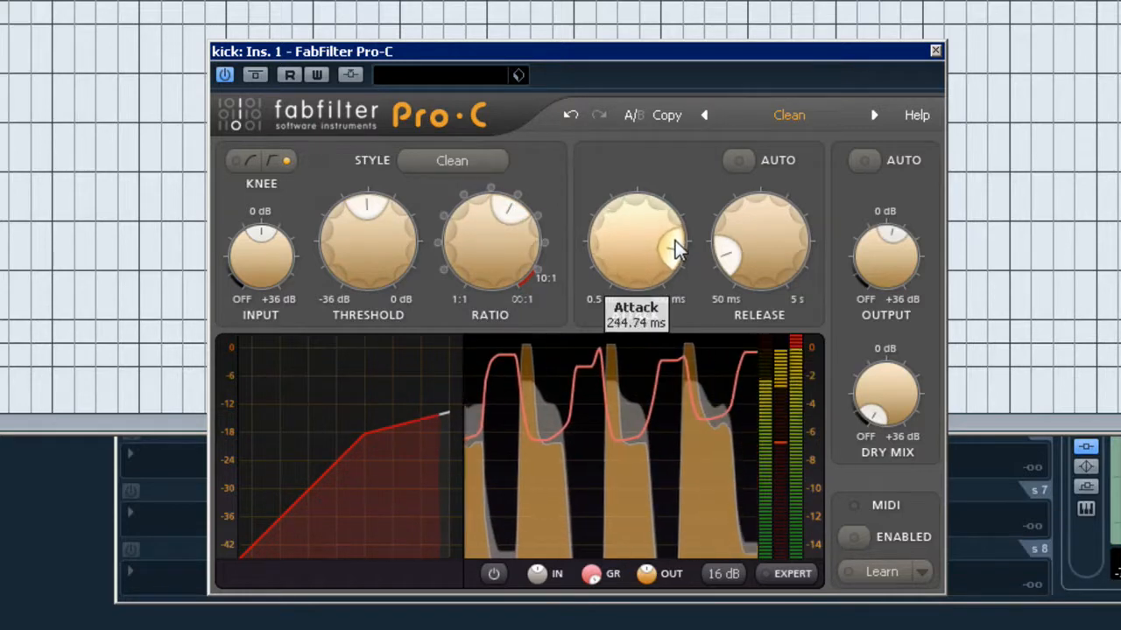
Step: Lower the kick compressor's threshold to about -24 dB and raise its output gain to make up the level
{"action": "left_click_drag", "start_coordinate": [728, 266], "coordinate": [740, 284]}
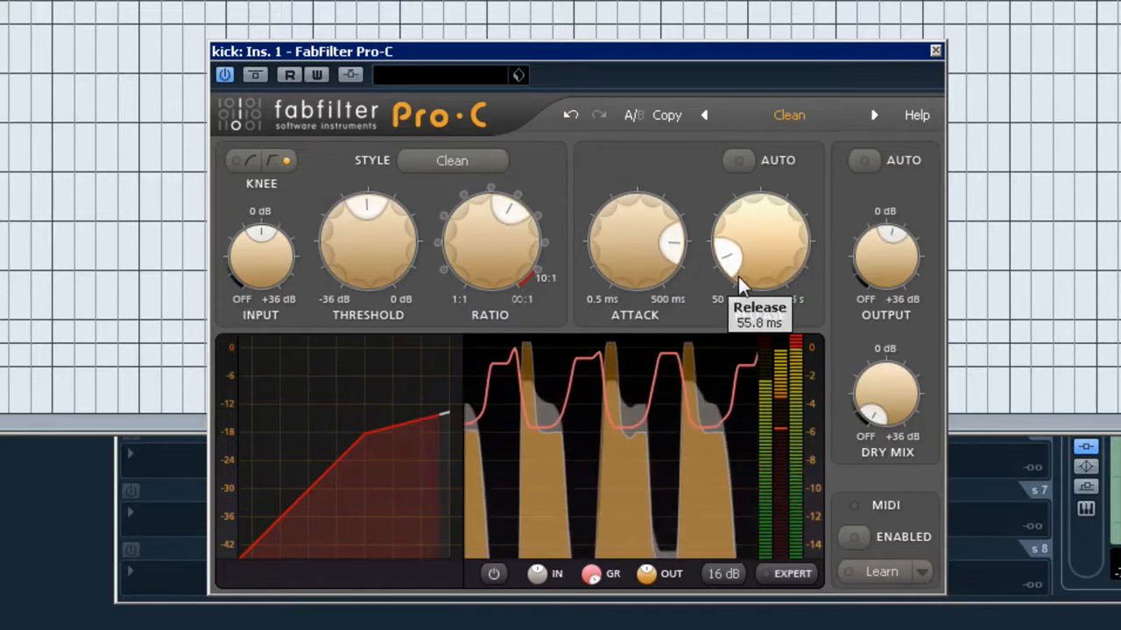
{"action": "left_click_drag", "start_coordinate": [376, 209], "coordinate": [320, 165]}
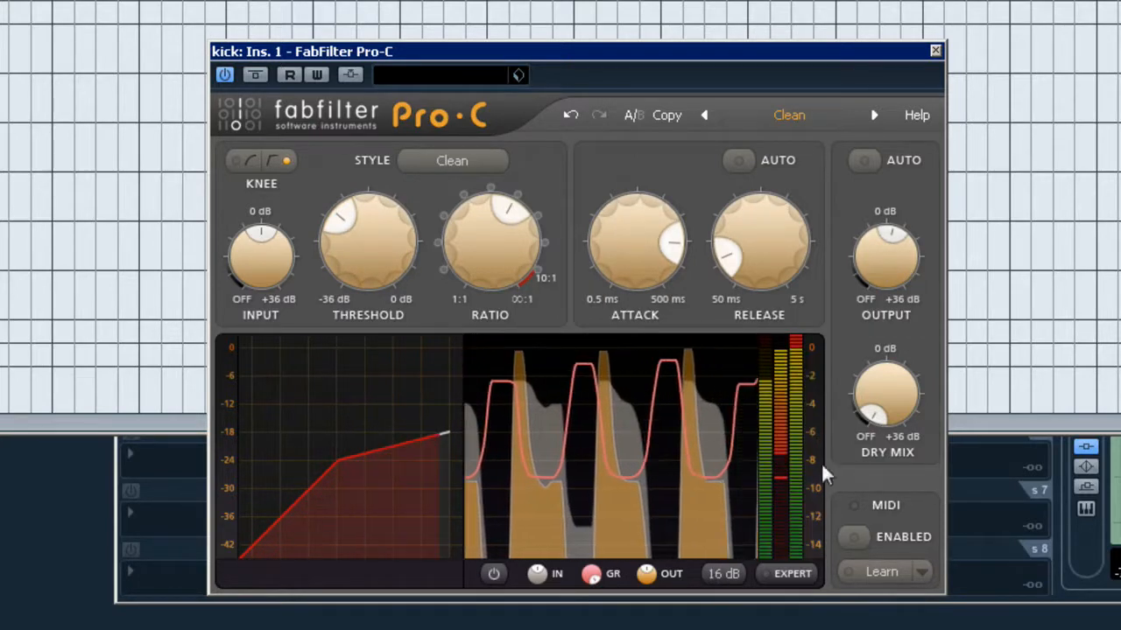
{"action": "left_click_drag", "start_coordinate": [880, 282], "coordinate": [879, 246]}
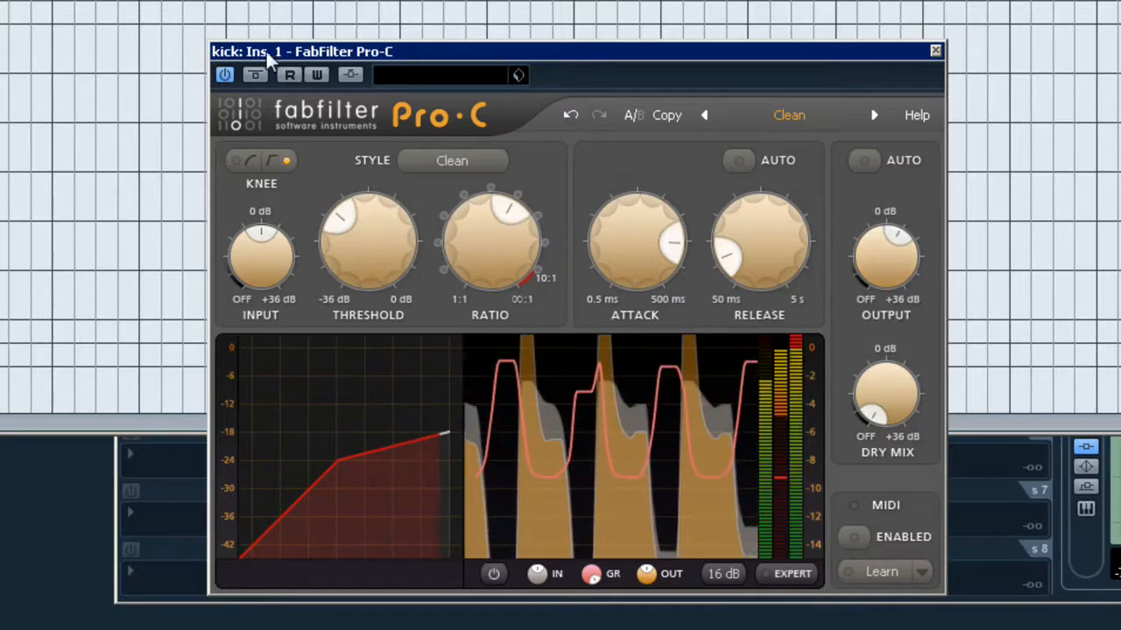
Step: Compare the kick at the lower threshold with the compressor bypassed and active
{"action": "left_click", "coordinate": [254, 75]}
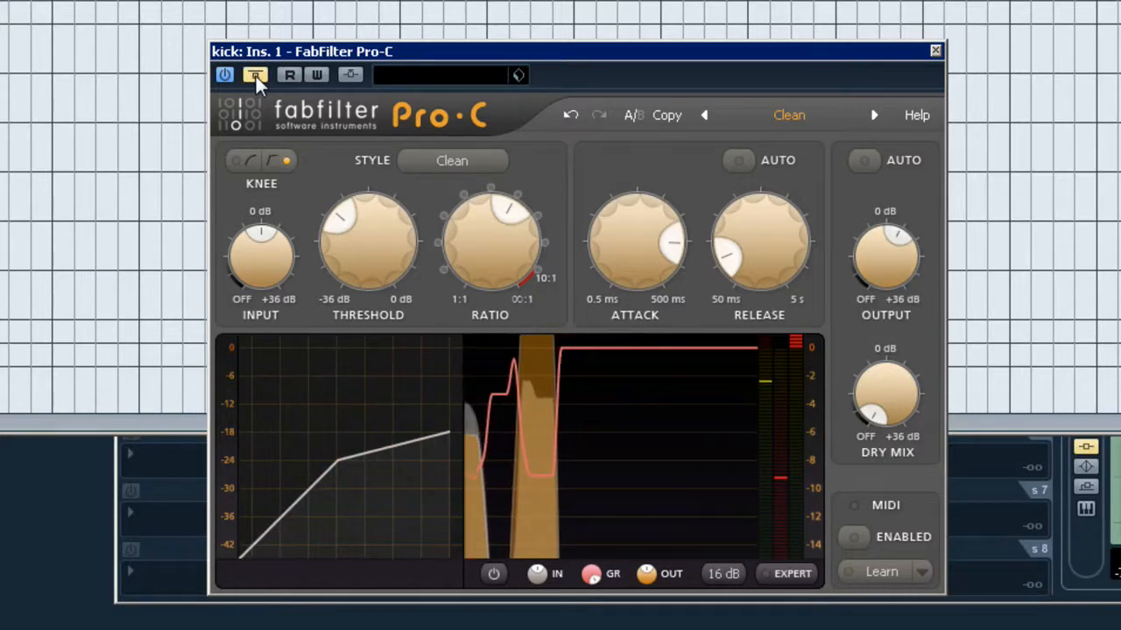
{"action": "left_click", "coordinate": [256, 74]}
{"action": "mouse_move", "coordinate": [889, 243]}
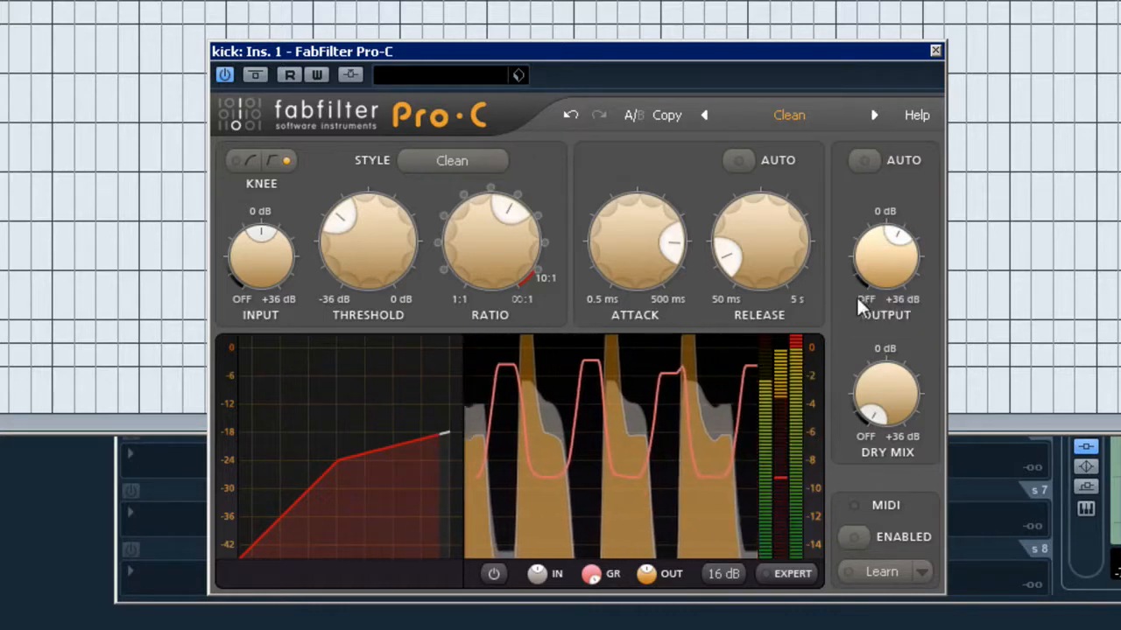
{"action": "mouse_move", "coordinate": [744, 270]}
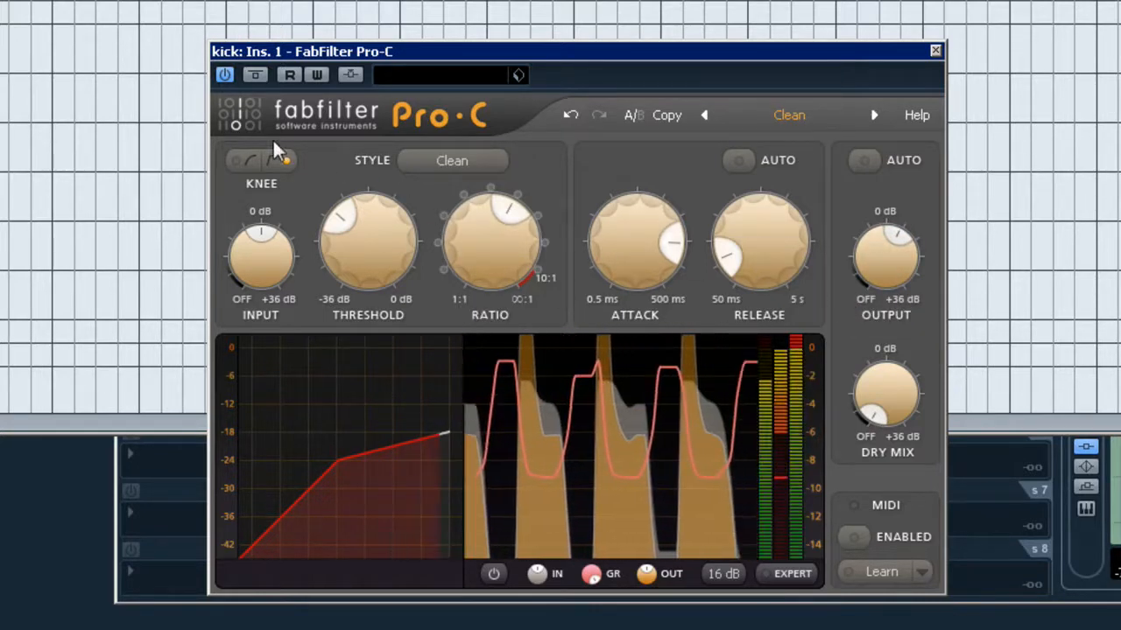
{"action": "left_click", "coordinate": [253, 75]}
{"action": "left_click", "coordinate": [252, 75]}
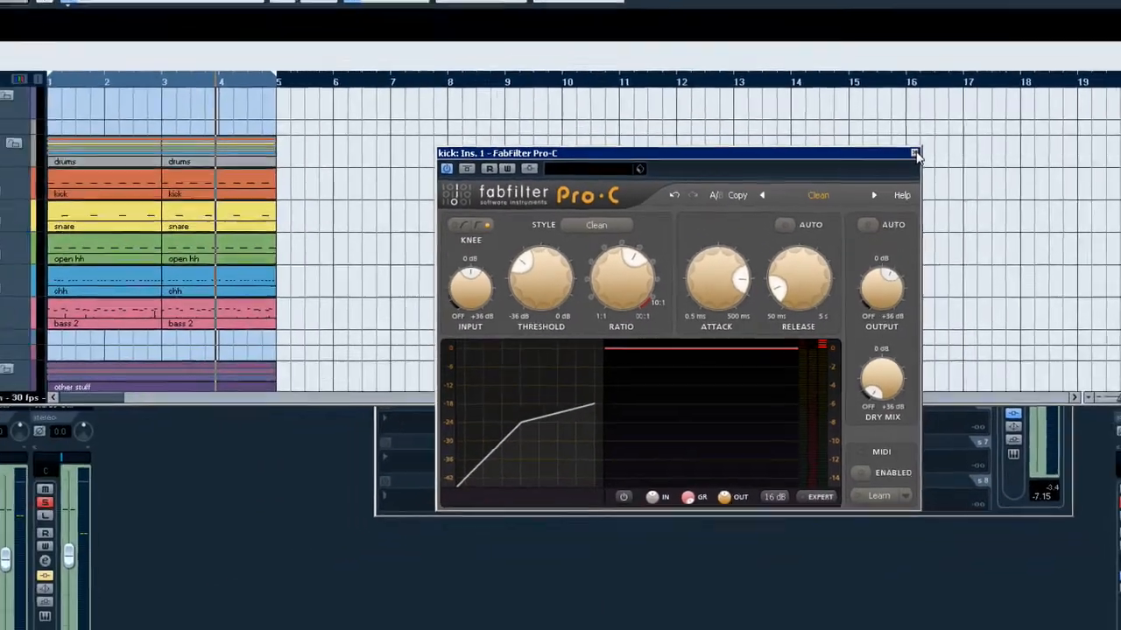
Step: Close the kick's compressor and play the loop with the snare channel selected in the mixer
{"action": "left_click", "coordinate": [925, 98]}
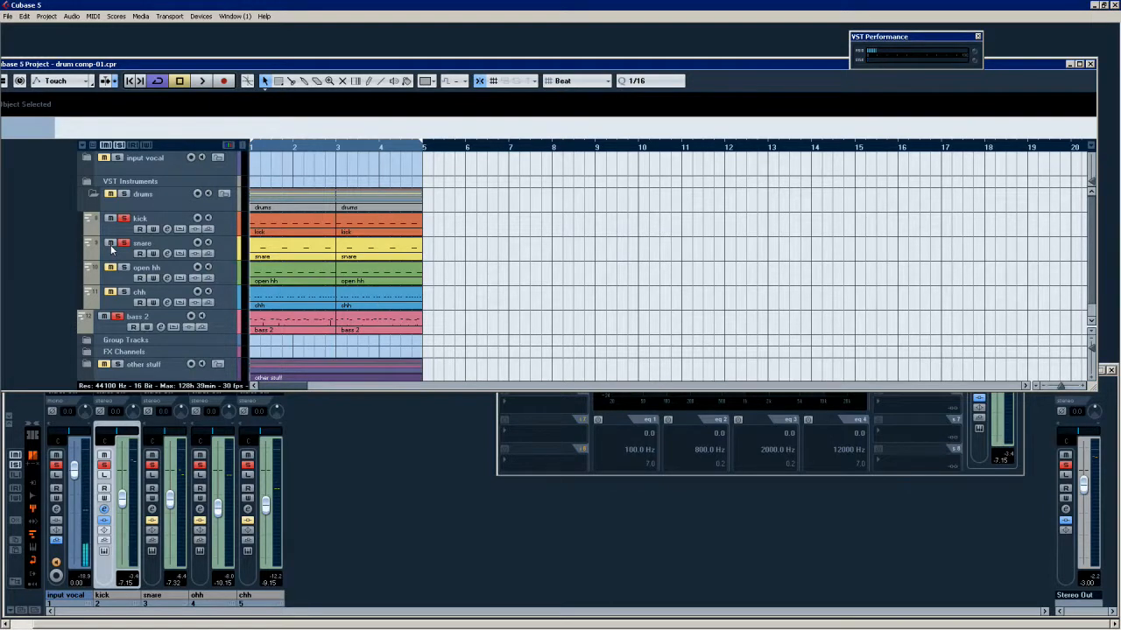
{"action": "key", "text": "space"}
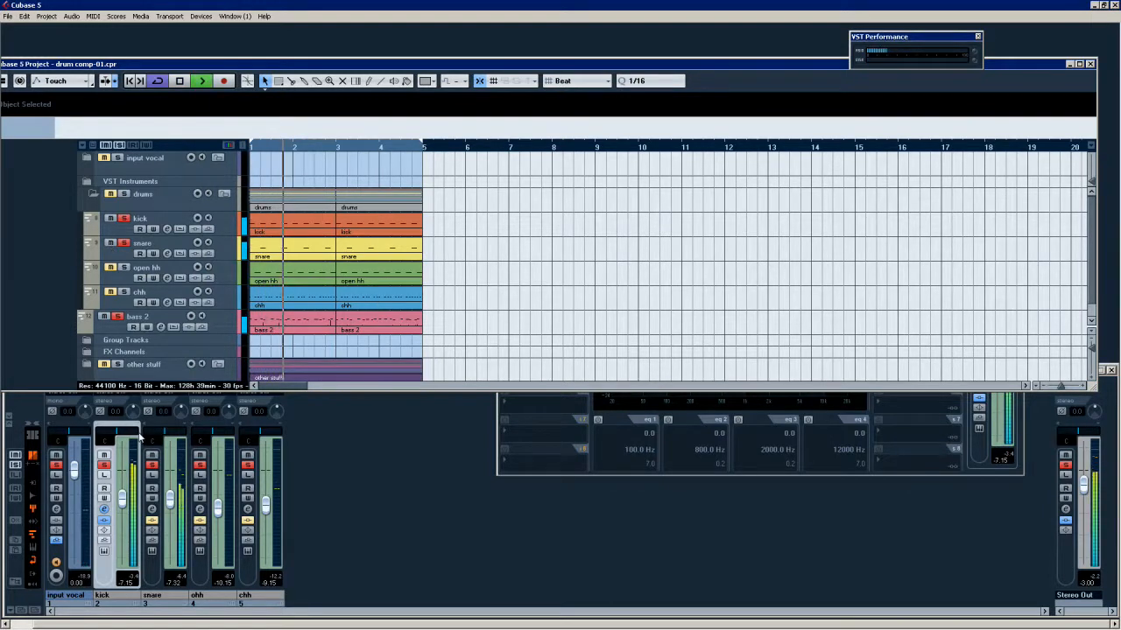
{"action": "left_click", "coordinate": [148, 470]}
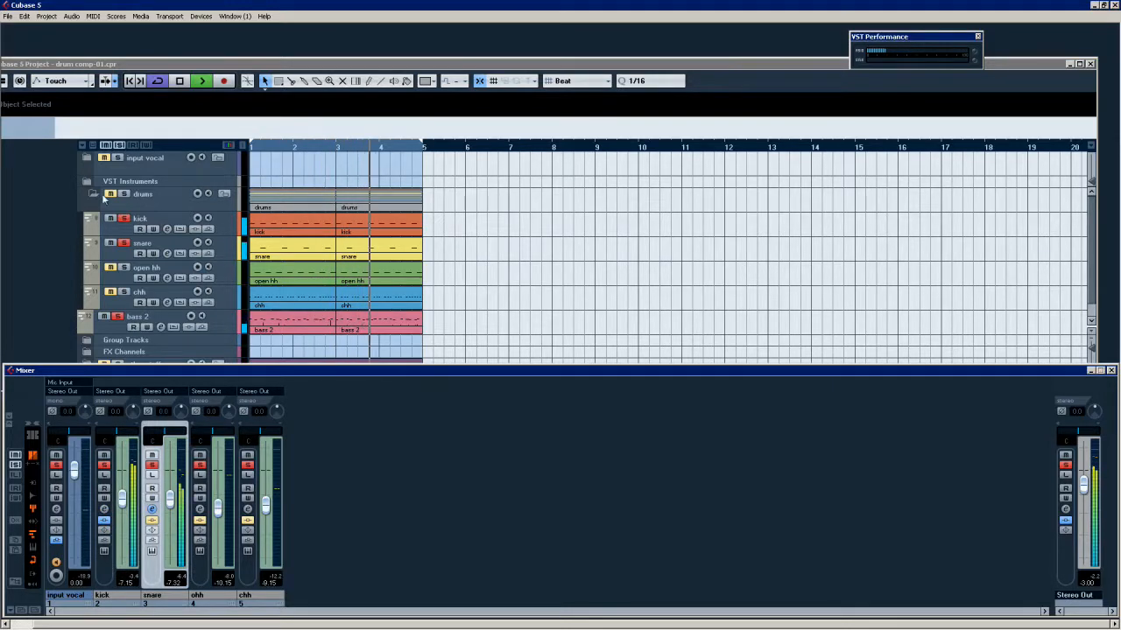
Step: Expand the VST Instruments and Kontakt 4 16out folders and open the snare channel's FabFilter Pro-C insert
{"action": "left_click", "coordinate": [88, 183]}
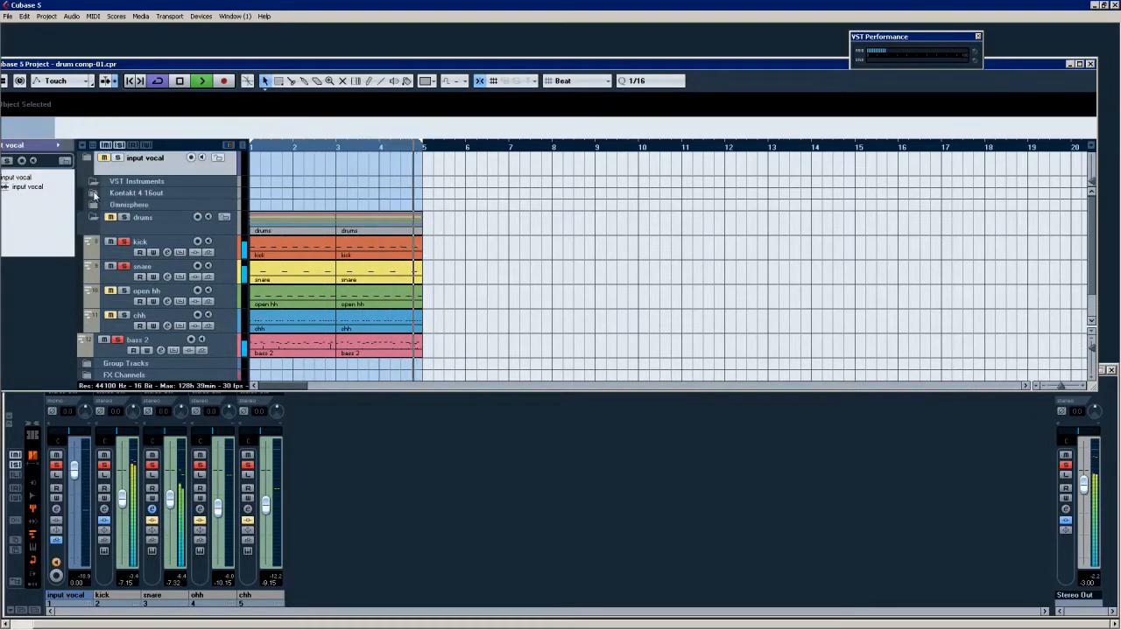
{"action": "left_click", "coordinate": [94, 194]}
{"action": "left_click", "coordinate": [160, 259]}
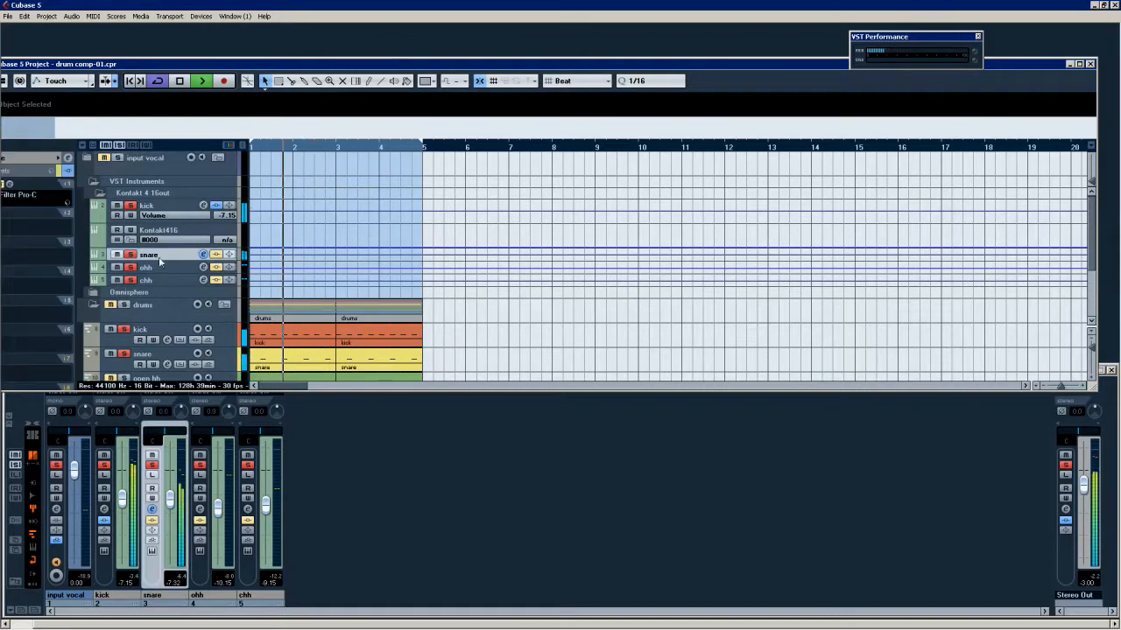
{"action": "left_click_drag", "start_coordinate": [143, 61], "coordinate": [162, 28]}
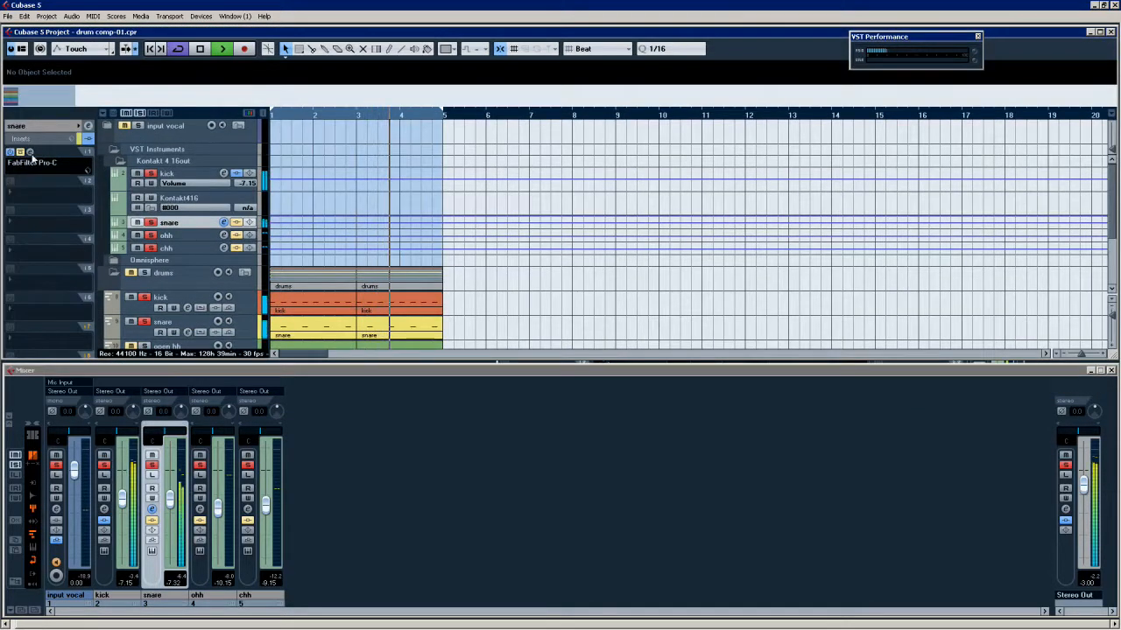
{"action": "left_click", "coordinate": [30, 153]}
{"action": "left_click", "coordinate": [675, 299]}
{"action": "left_click", "coordinate": [673, 361]}
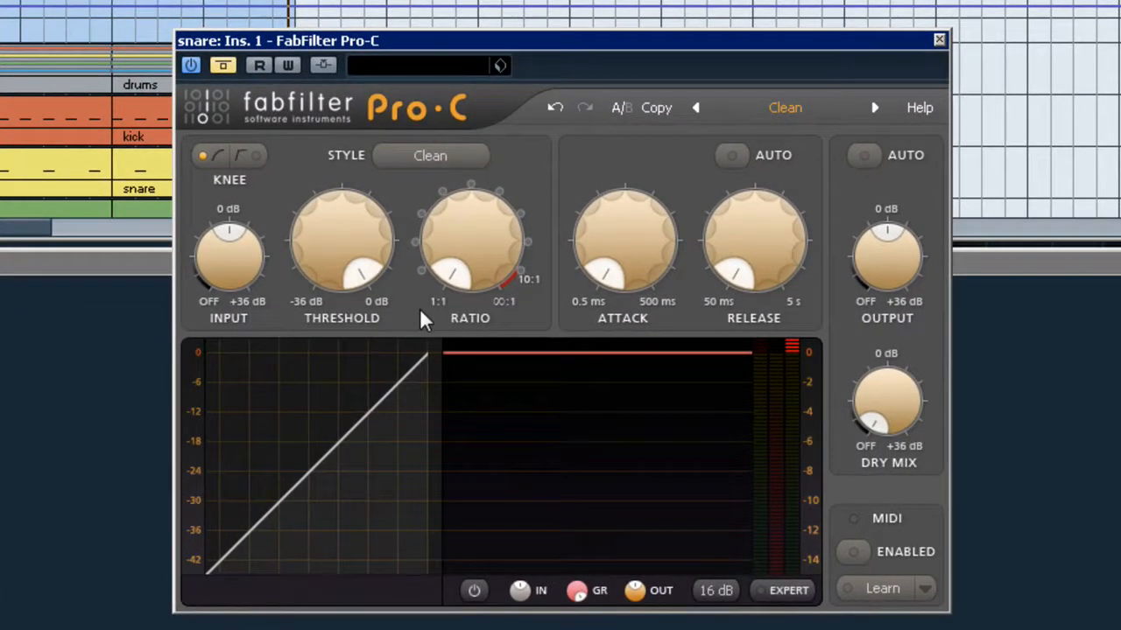
{"action": "mouse_move", "coordinate": [602, 267]}
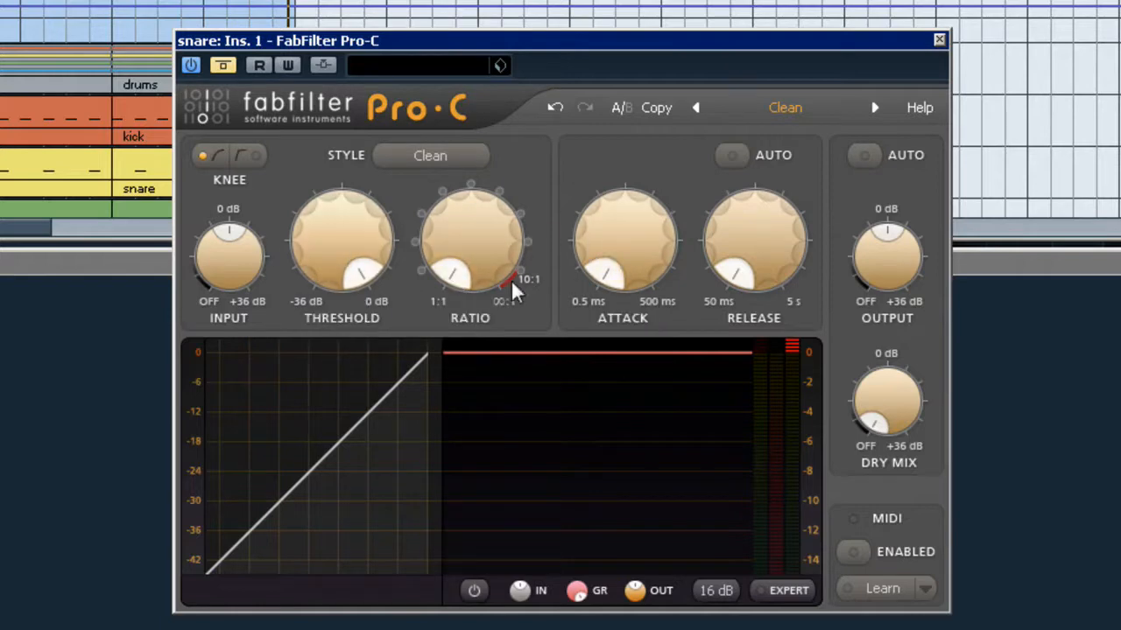
{"action": "mouse_move", "coordinate": [456, 244]}
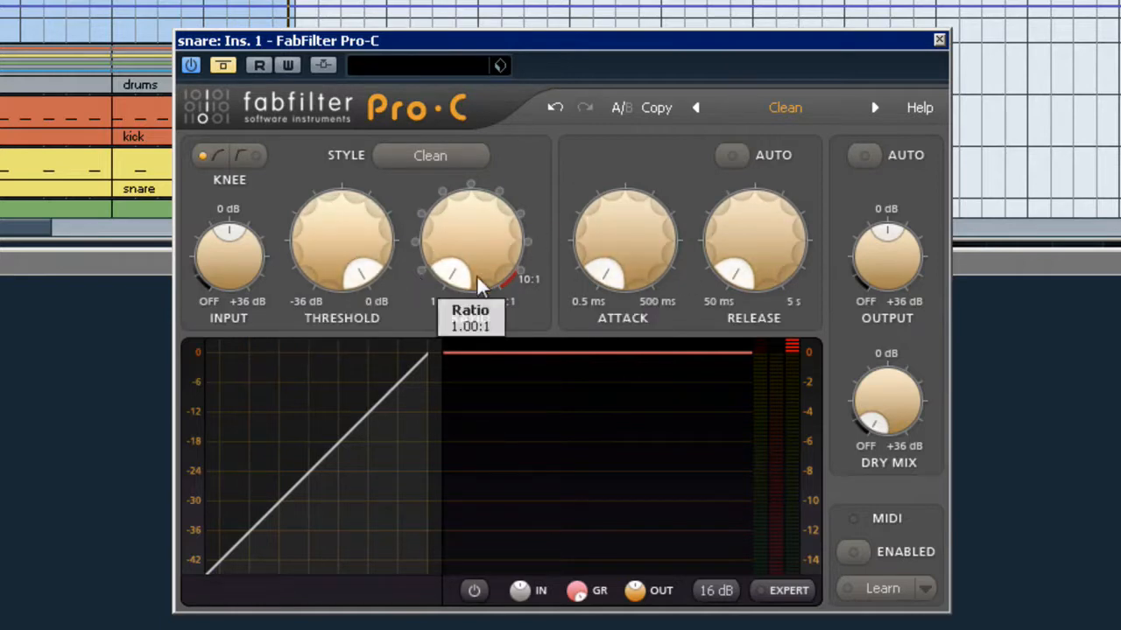
{"action": "mouse_move", "coordinate": [756, 243]}
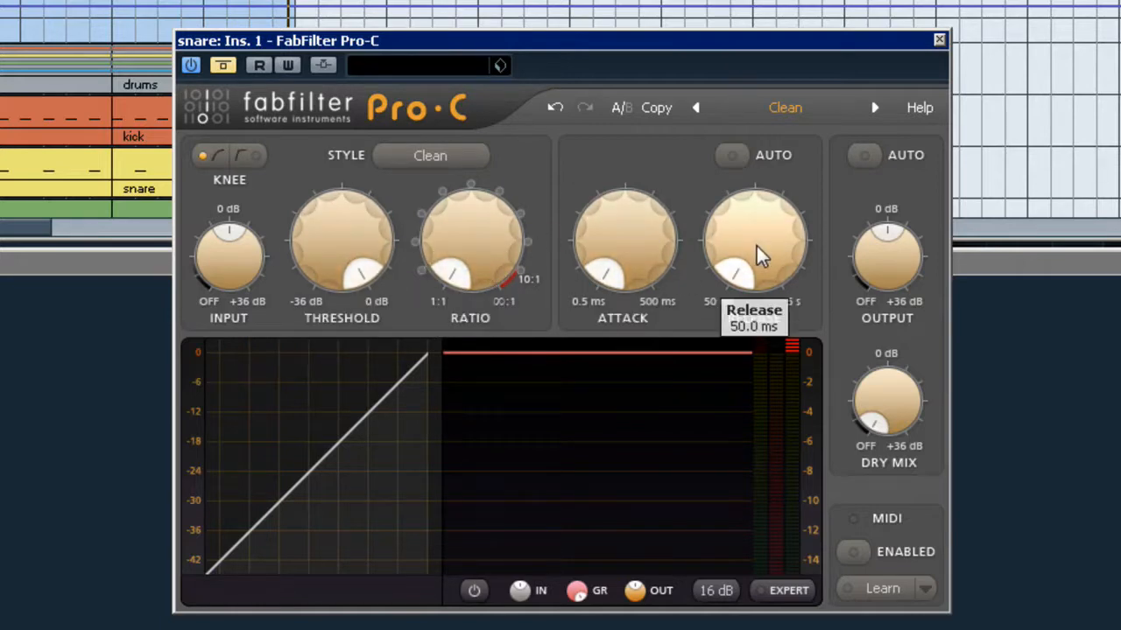
{"action": "left_click_drag", "start_coordinate": [385, 255], "coordinate": [327, 352]}
{"action": "left_click_drag", "start_coordinate": [320, 271], "coordinate": [380, 145]}
{"action": "left_click_drag", "start_coordinate": [471, 253], "coordinate": [491, 171]}
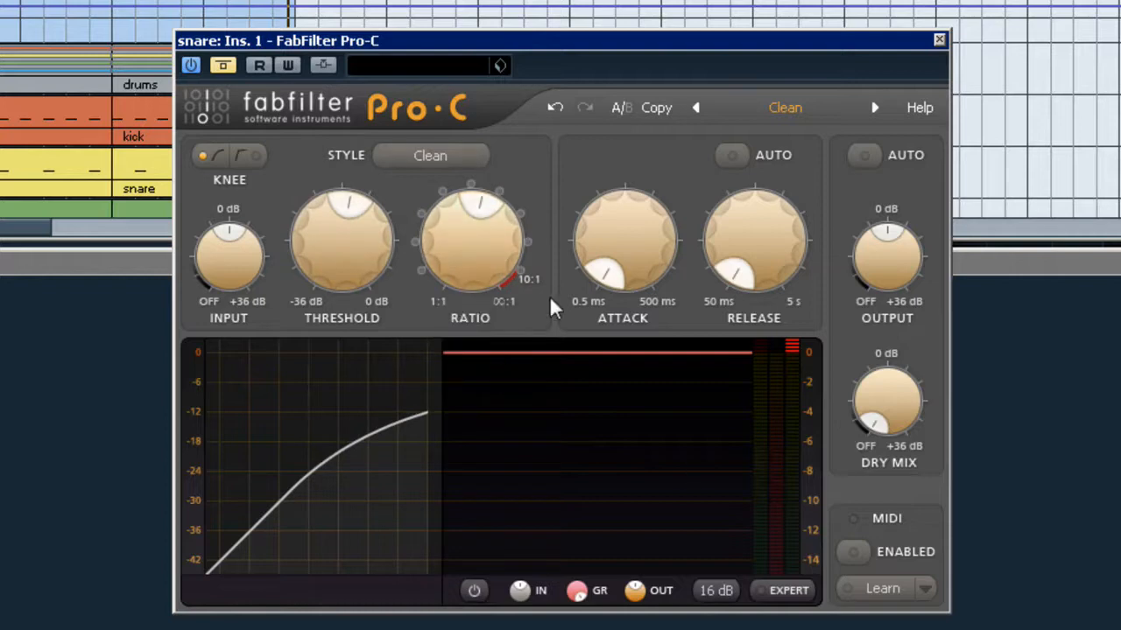
{"action": "left_click_drag", "start_coordinate": [490, 220], "coordinate": [395, 369]}
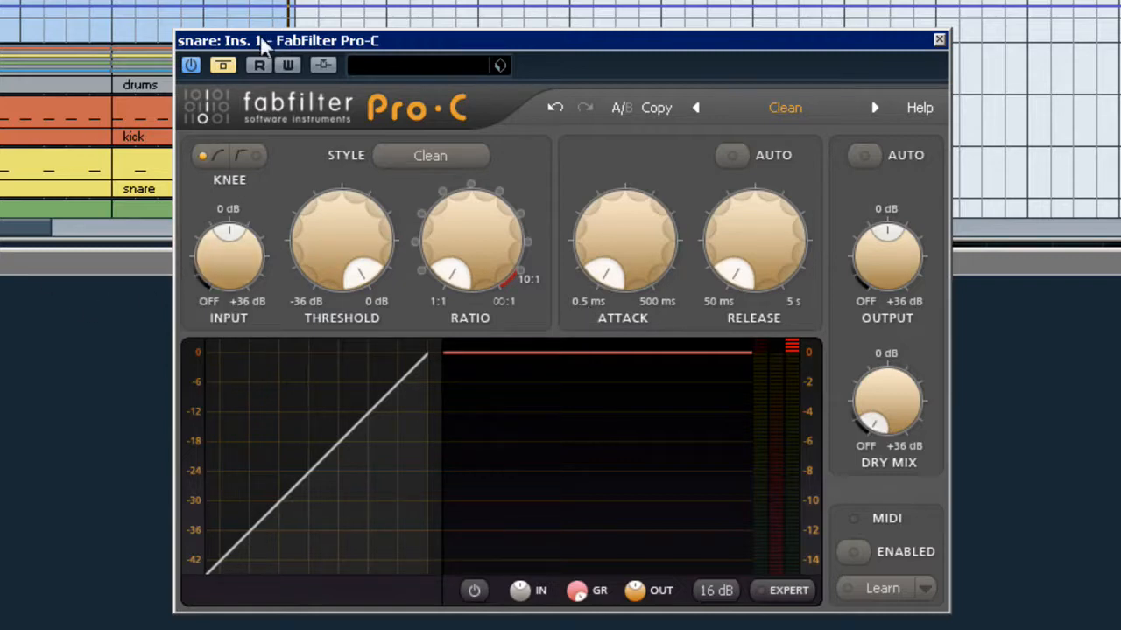
Step: Set the snare compressor's attack to 106.20 ms and threshold to about -18 dB, and raise its ratio
{"action": "mouse_move", "coordinate": [488, 246]}
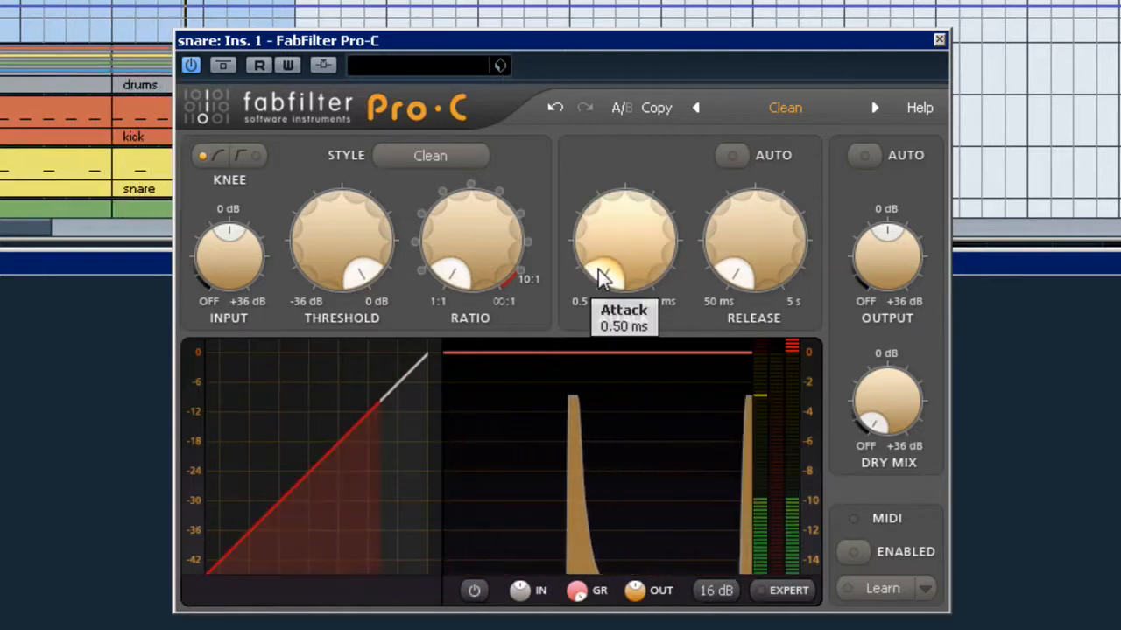
{"action": "left_click_drag", "start_coordinate": [603, 275], "coordinate": [710, 177]}
{"action": "left_click_drag", "start_coordinate": [383, 239], "coordinate": [346, 133]}
{"action": "left_click_drag", "start_coordinate": [440, 250], "coordinate": [490, 88]}
Step: Switch the snare compressor to a hard knee and set its ratio to 3.97:1
{"action": "left_click", "coordinate": [254, 155]}
{"action": "mouse_move", "coordinate": [468, 215]}
{"action": "left_mouse_down"}
{"action": "mouse_move", "coordinate": [491, 213]}
{"action": "mouse_move", "coordinate": [487, 203]}
{"action": "left_mouse_up"}
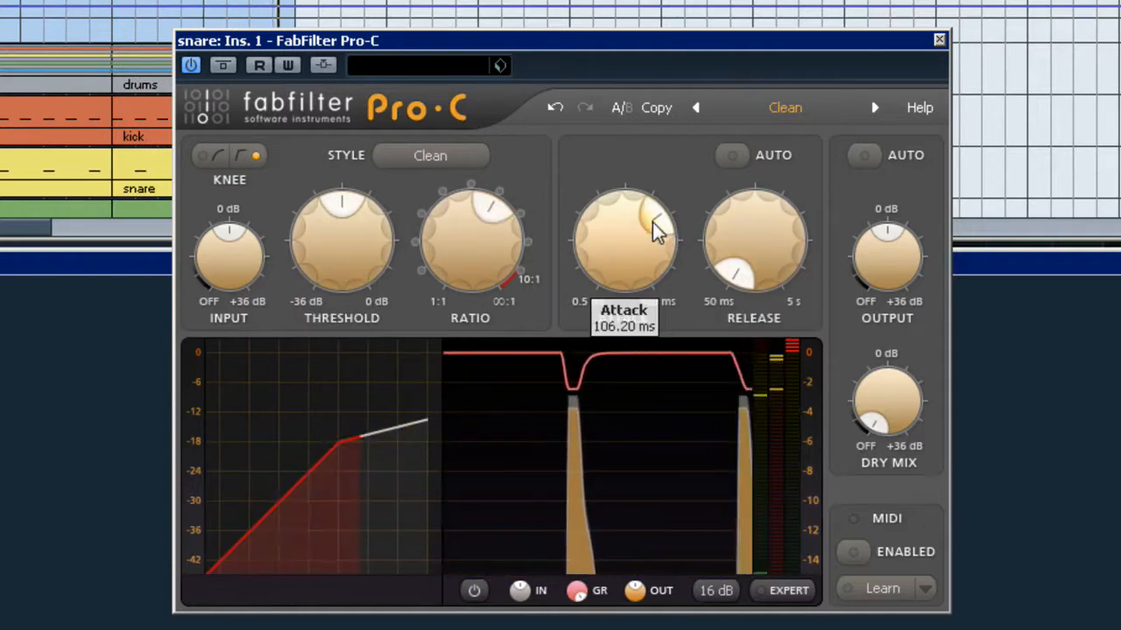
{"action": "left_click_drag", "start_coordinate": [652, 223], "coordinate": [683, 200]}
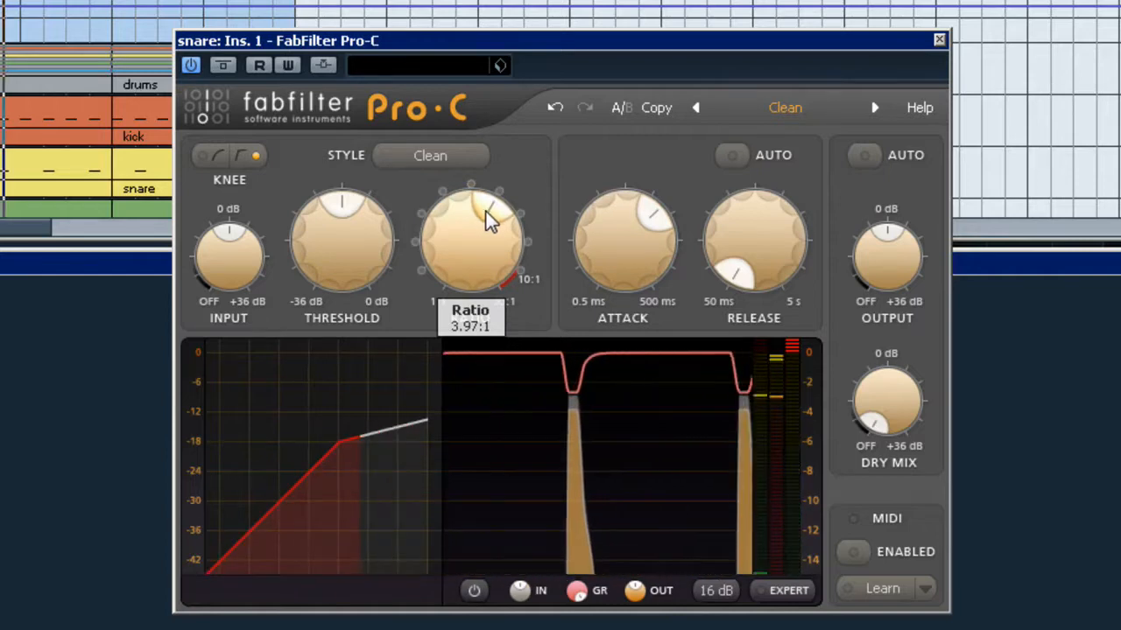
Step: Lower the snare compressor's threshold to about -20 dB and raise its ratio to 5.96:1
{"action": "left_click_drag", "start_coordinate": [343, 202], "coordinate": [323, 163]}
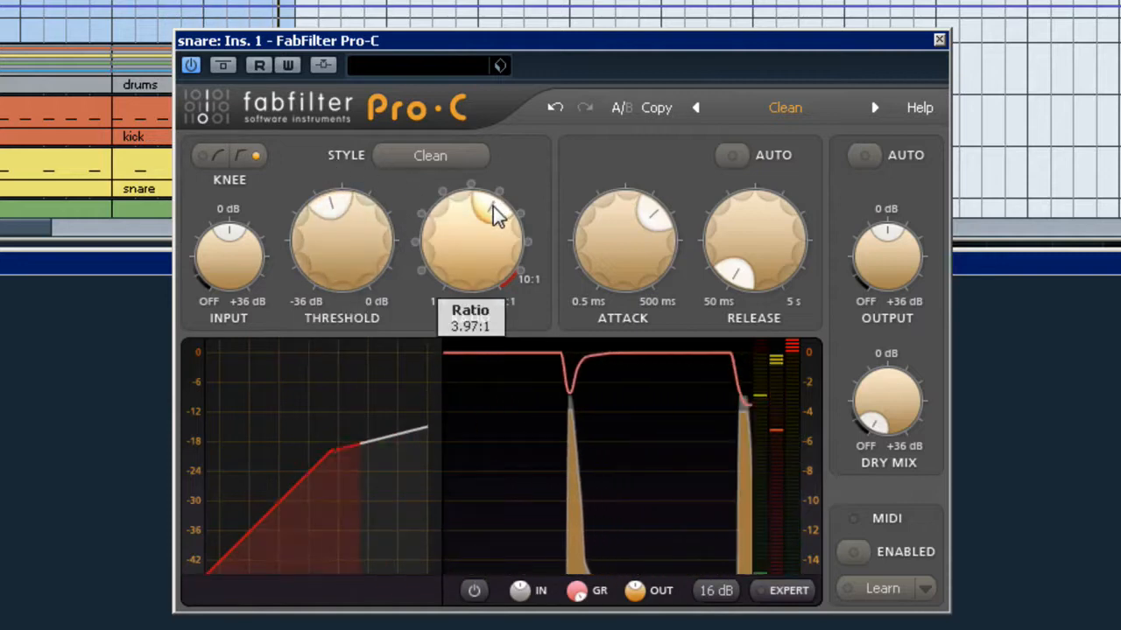
{"action": "left_click_drag", "start_coordinate": [513, 224], "coordinate": [513, 219]}
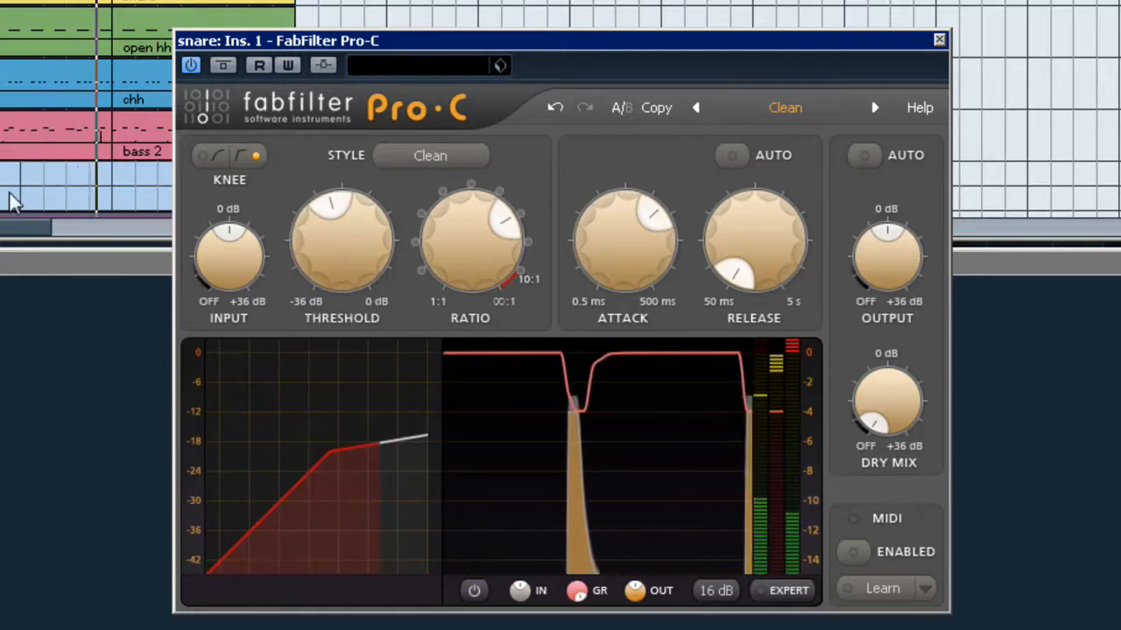
Step: Lengthen the snare compressor's attack and raise its output gain slightly above 0 dB
{"action": "scroll", "coordinate": [676, 238], "scroll_direction": "up", "scroll_amount": 3}
{"action": "scroll", "coordinate": [676, 240], "scroll_direction": "up", "scroll_amount": 2}
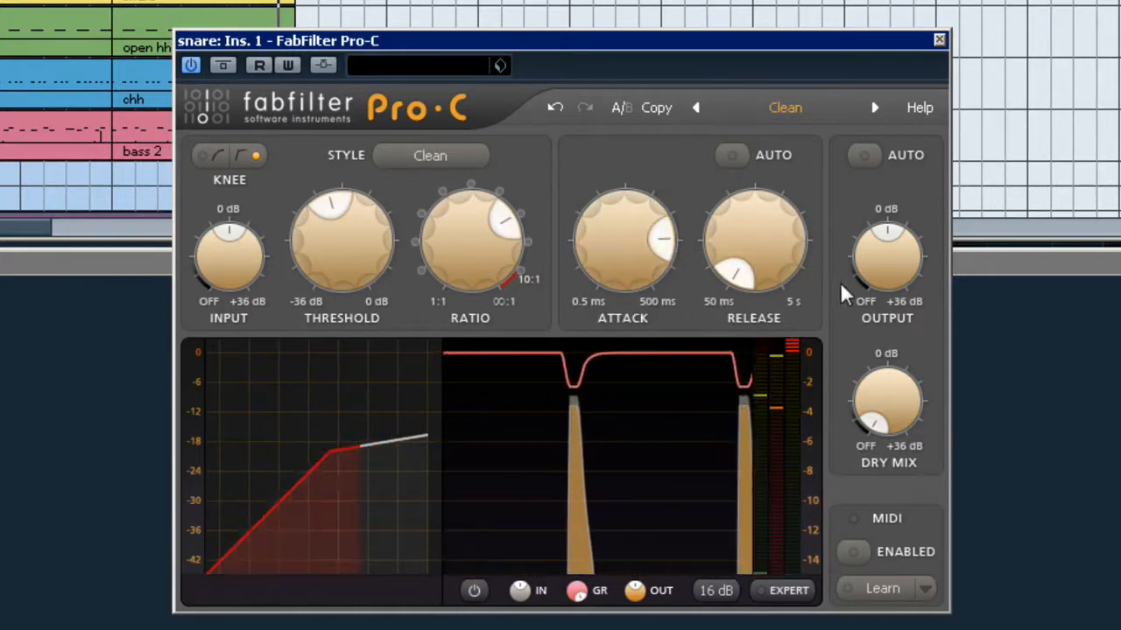
{"action": "scroll", "coordinate": [877, 259], "scroll_direction": "up", "scroll_amount": 2}
{"action": "left_click_drag", "start_coordinate": [878, 265], "coordinate": [875, 291]}
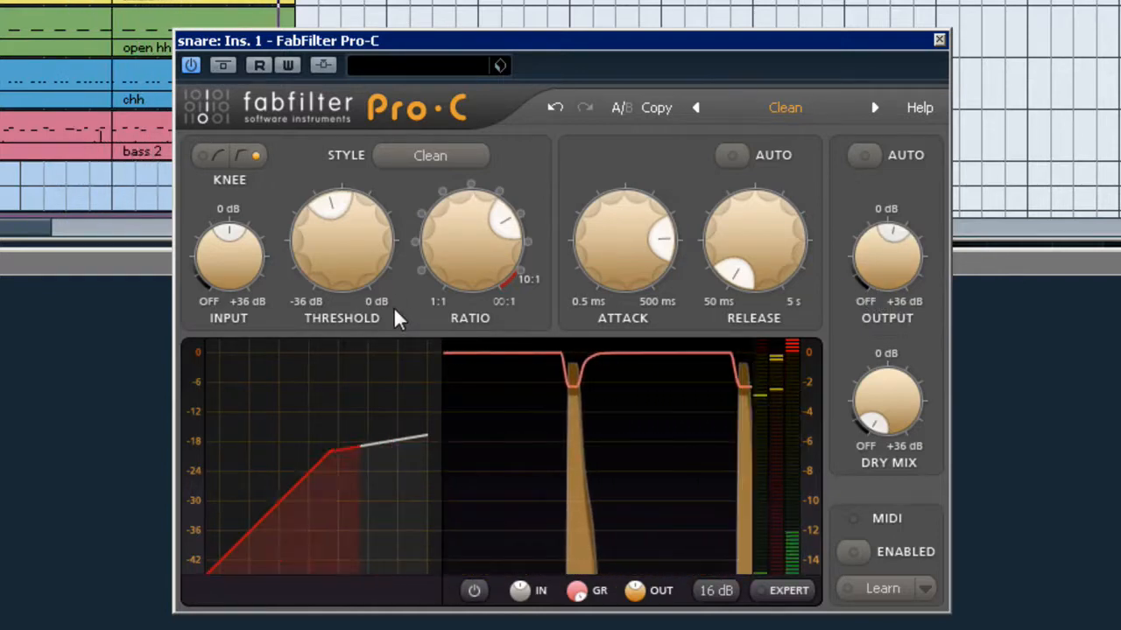
Step: Lower the snare compressor's threshold to about -26 dB and reduce its ratio to about 4:1
{"action": "left_click_drag", "start_coordinate": [332, 211], "coordinate": [296, 236]}
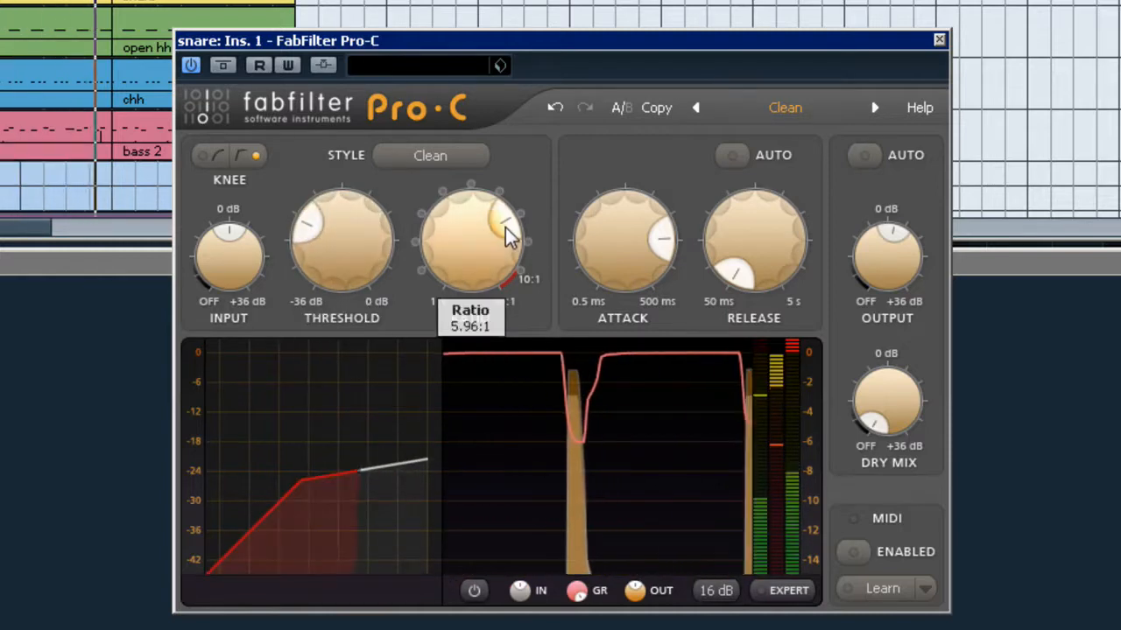
{"action": "left_click_drag", "start_coordinate": [505, 228], "coordinate": [504, 200]}
{"action": "mouse_move", "coordinate": [352, 229]}
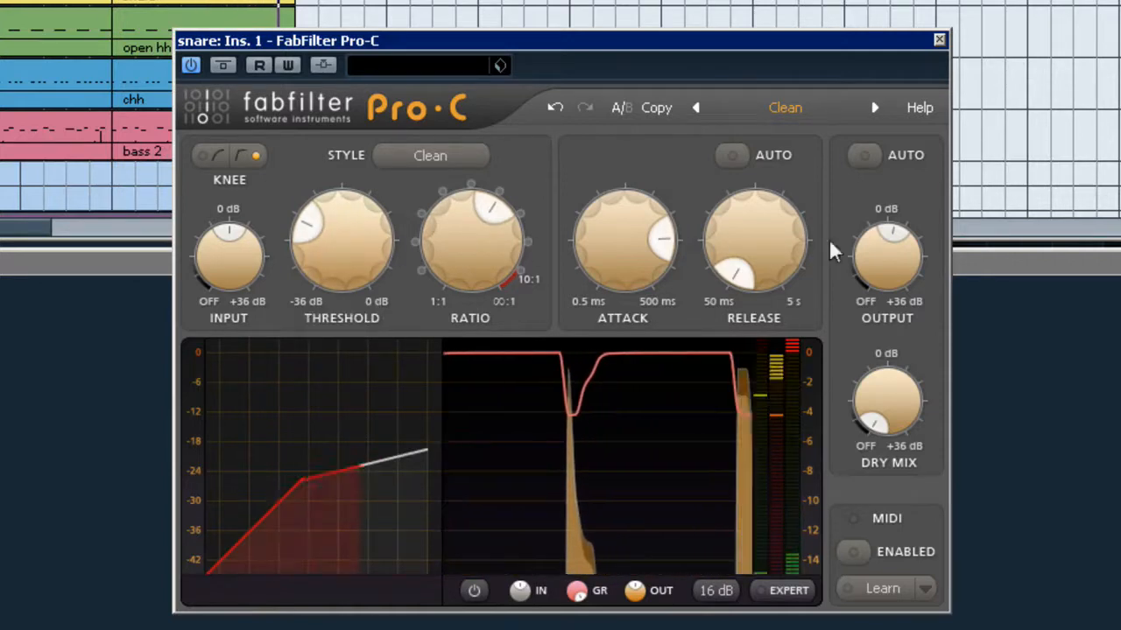
{"action": "mouse_move", "coordinate": [870, 250]}
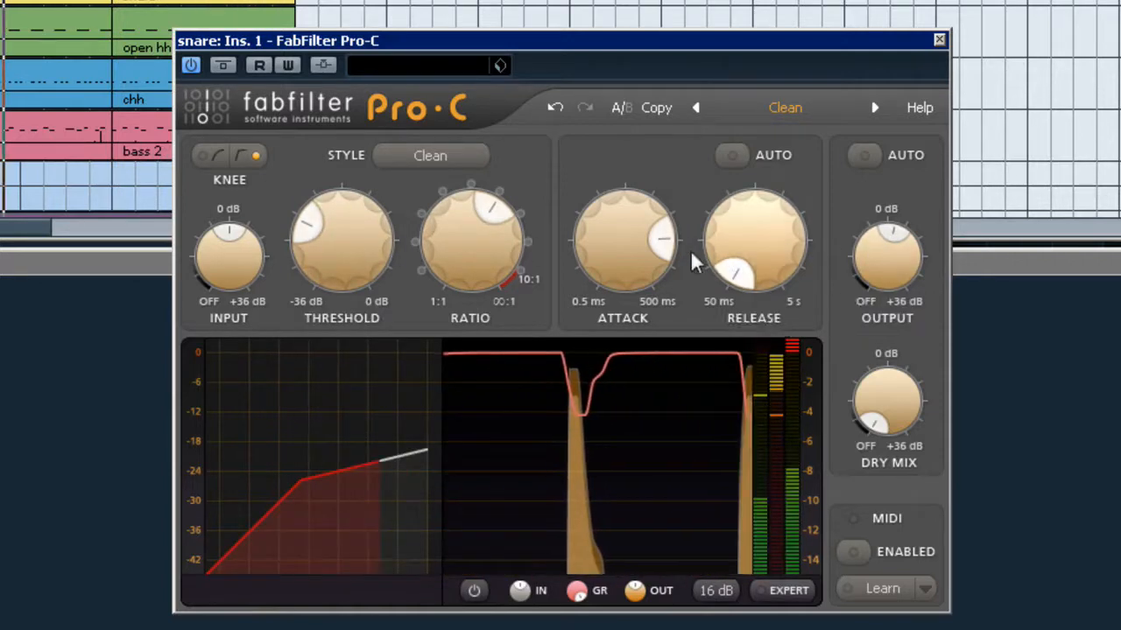
Step: Try a long release of 1691.6 ms on the snare compressor
{"action": "mouse_move", "coordinate": [738, 267]}
{"action": "left_mouse_down"}
{"action": "mouse_move", "coordinate": [845, 220]}
{"action": "mouse_move", "coordinate": [847, 252]}
{"action": "left_mouse_up"}
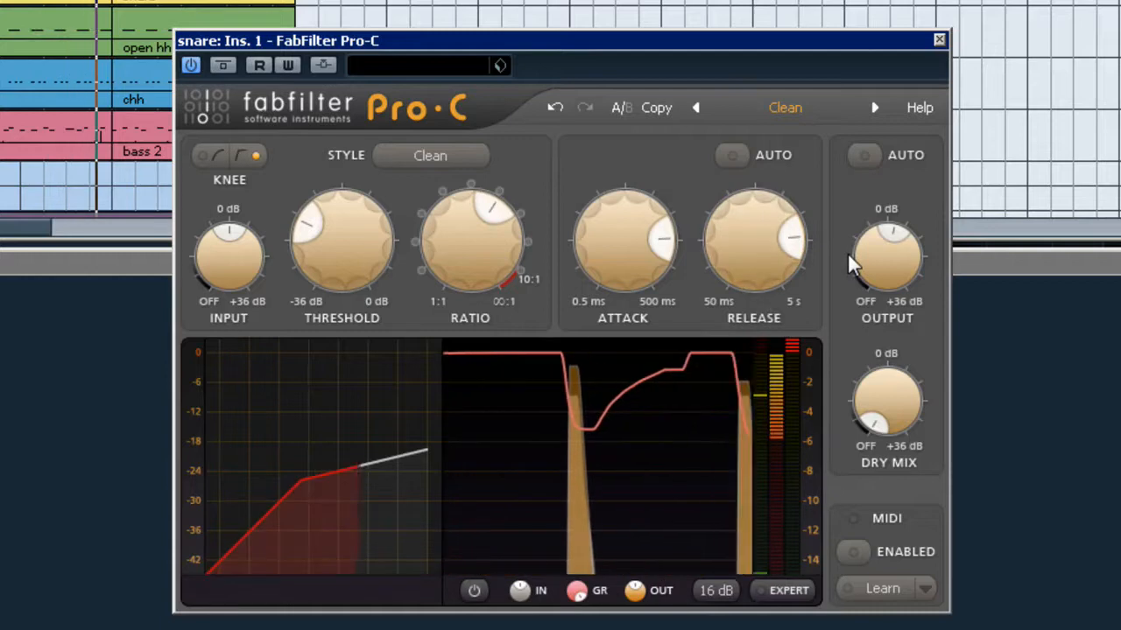
{"action": "mouse_move", "coordinate": [786, 248]}
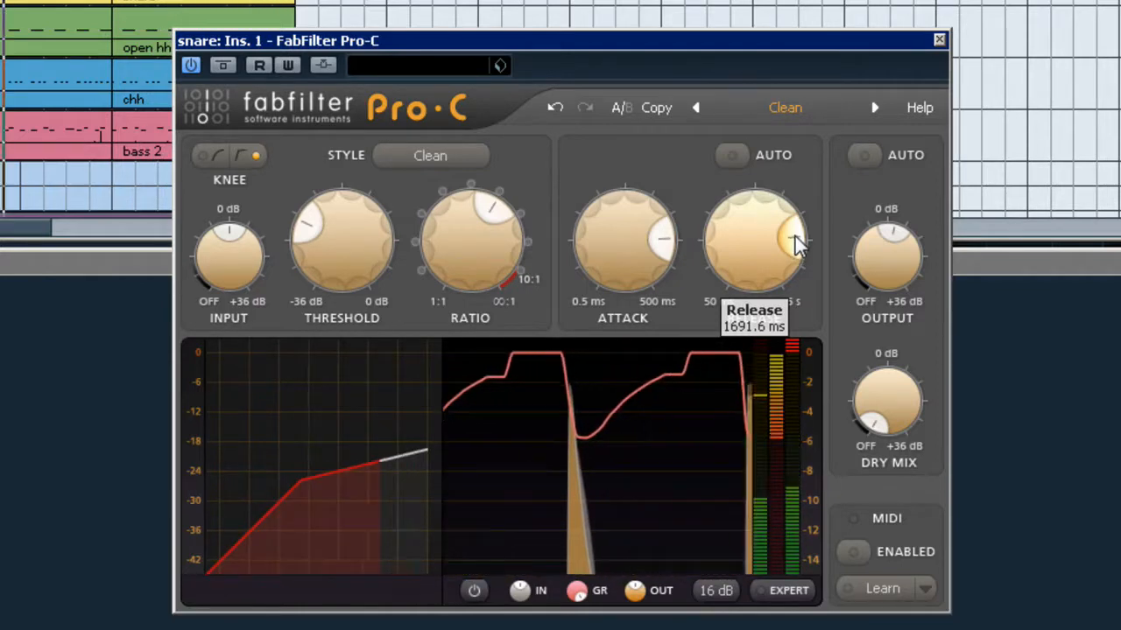
Step: Set the snare compressor's release to 50.2 ms, lengthen its attack a little further and fine-tune the ratio near 4:1
{"action": "left_click_drag", "start_coordinate": [795, 236], "coordinate": [697, 303]}
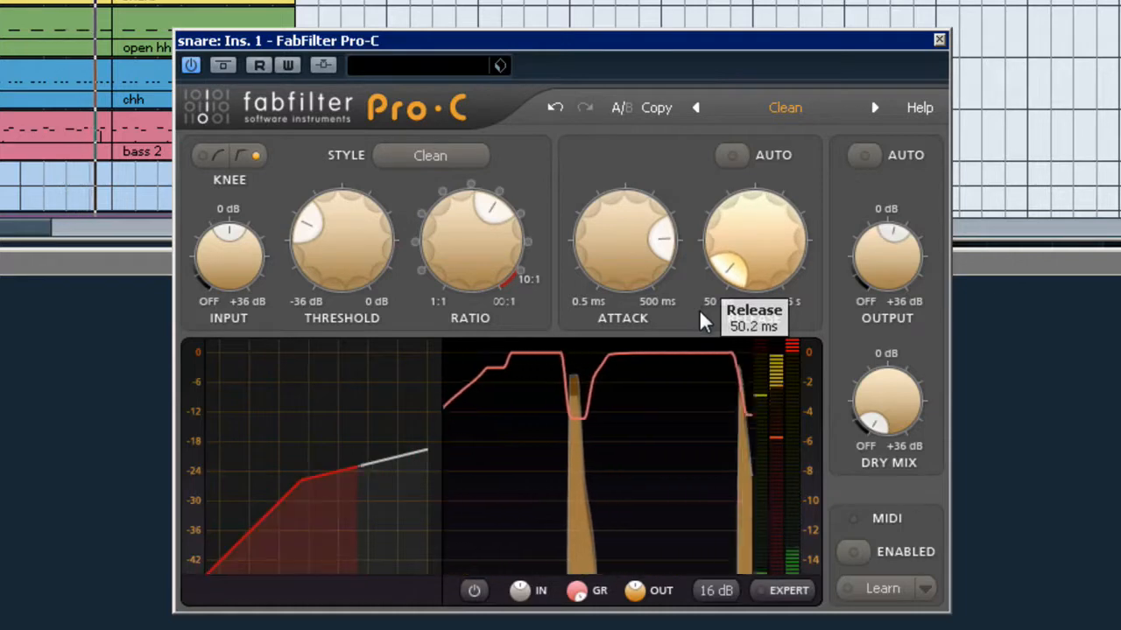
{"action": "left_click_drag", "start_coordinate": [663, 245], "coordinate": [713, 296]}
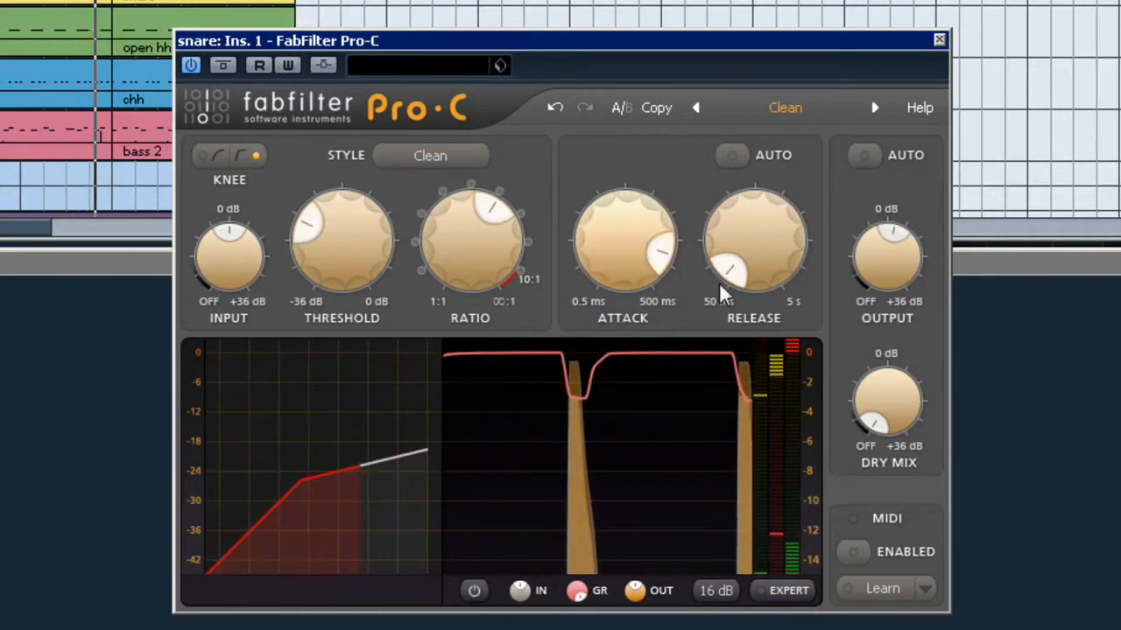
{"action": "left_click", "coordinate": [720, 295]}
{"action": "left_click_drag", "start_coordinate": [508, 219], "coordinate": [503, 196]}
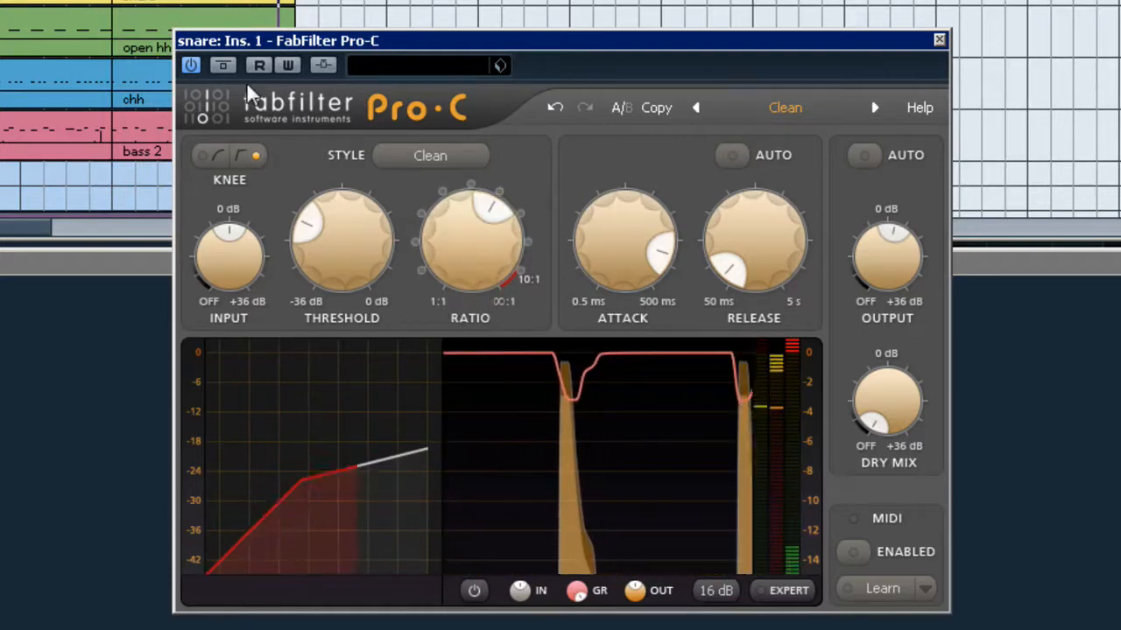
Step: Fine-tune the snare compressor's threshold near -26 dB, raise its output gain slightly and compare the sound with the effect bypassed
{"action": "left_click", "coordinate": [218, 70]}
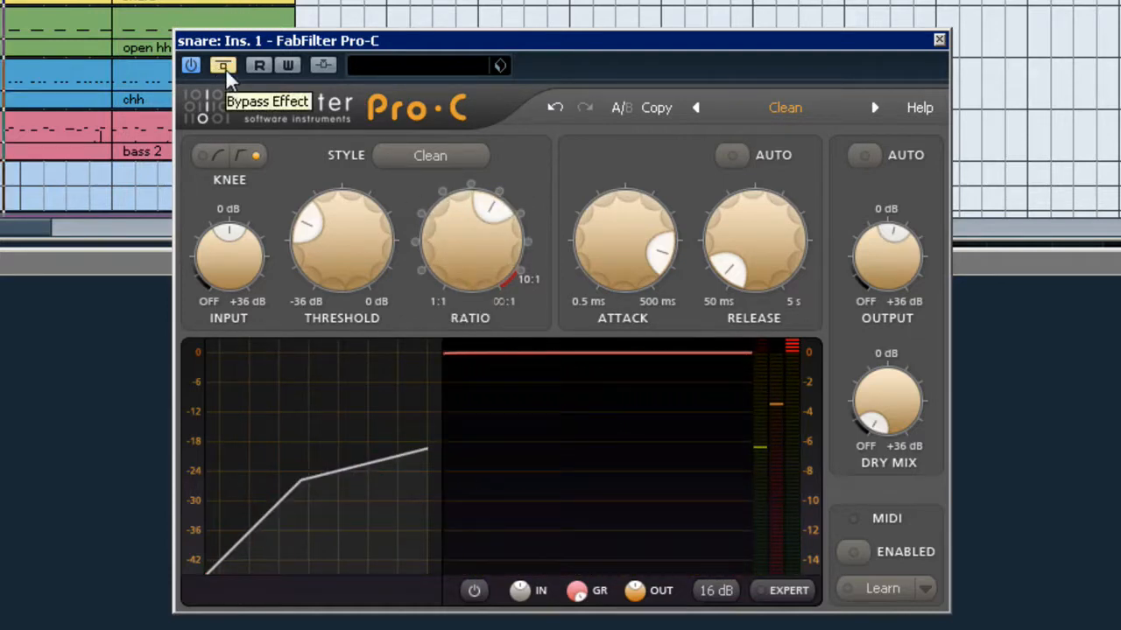
{"action": "left_click", "coordinate": [225, 68]}
{"action": "left_click_drag", "start_coordinate": [311, 218], "coordinate": [310, 231]}
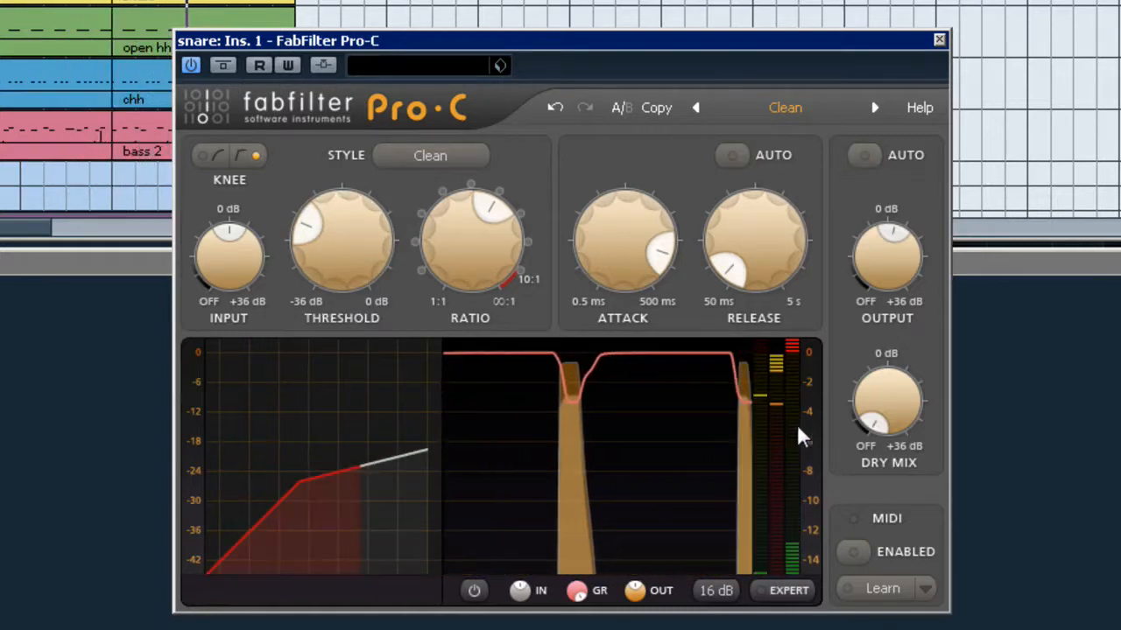
{"action": "left_click_drag", "start_coordinate": [880, 278], "coordinate": [880, 273]}
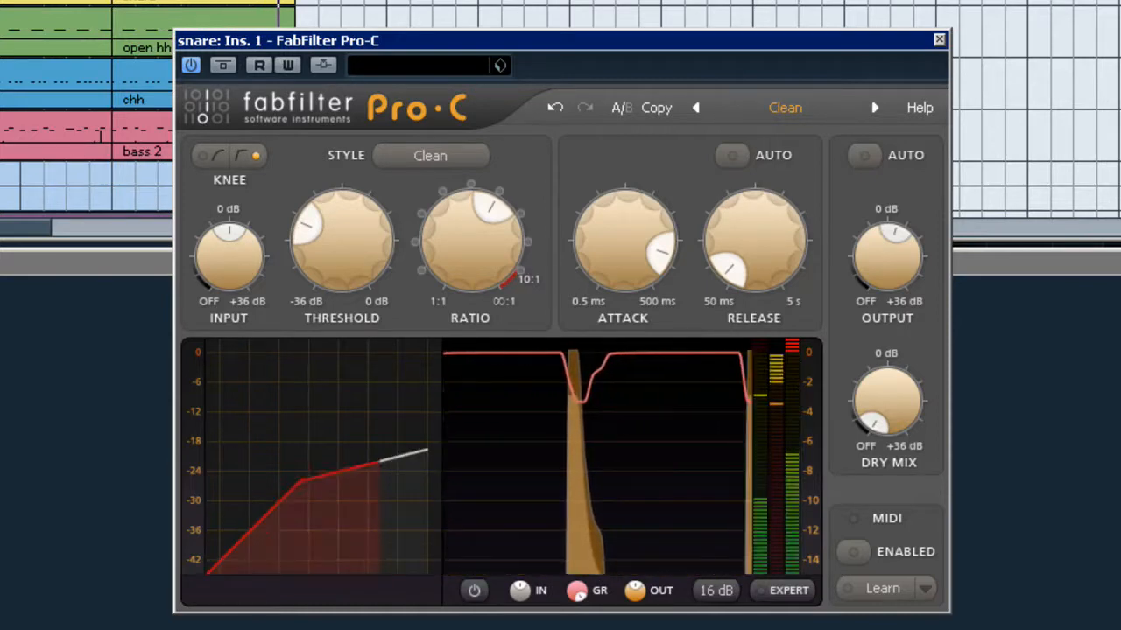
{"action": "left_click", "coordinate": [224, 66]}
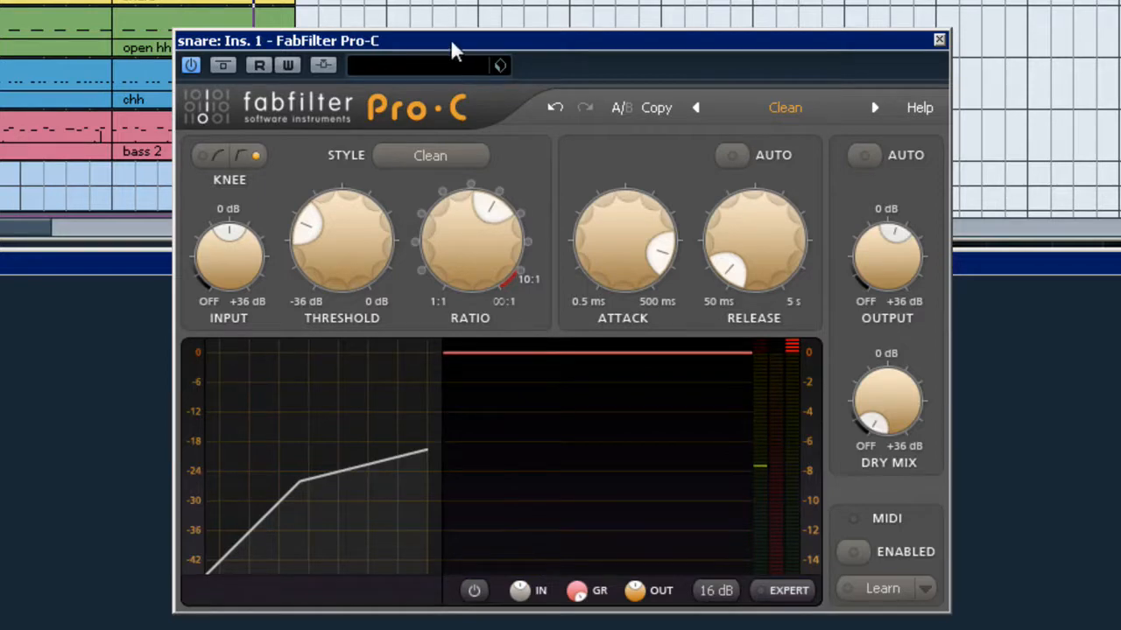
Step: Reload the Clean preset on the snare compressor and turn off its automatic output gain
{"action": "left_click_drag", "start_coordinate": [453, 46], "coordinate": [681, 8]}
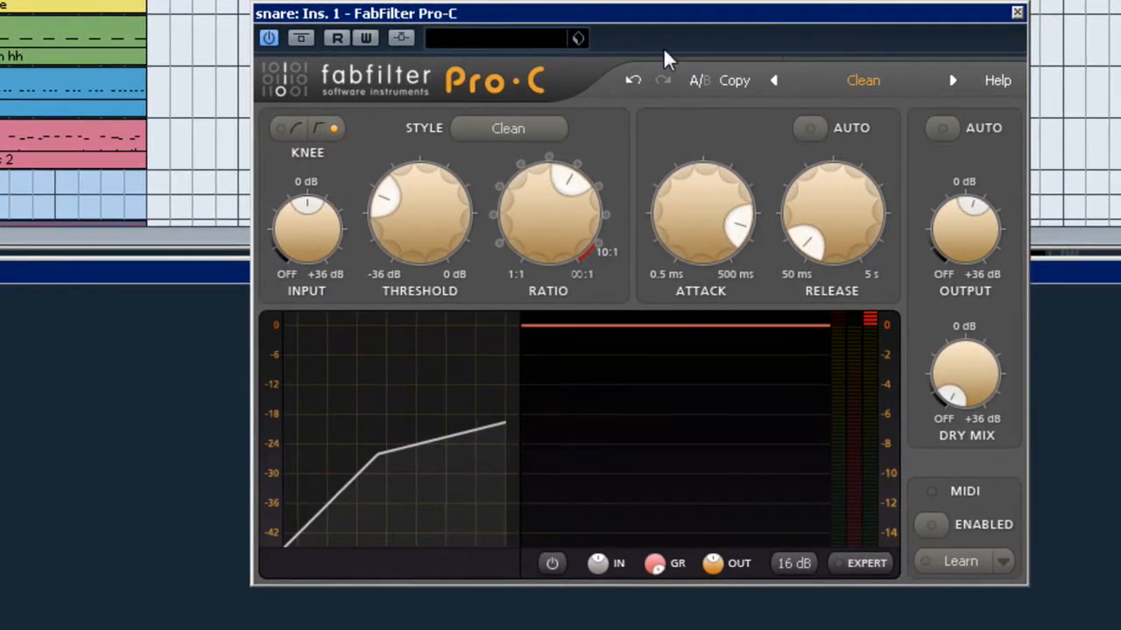
{"action": "left_click", "coordinate": [860, 77]}
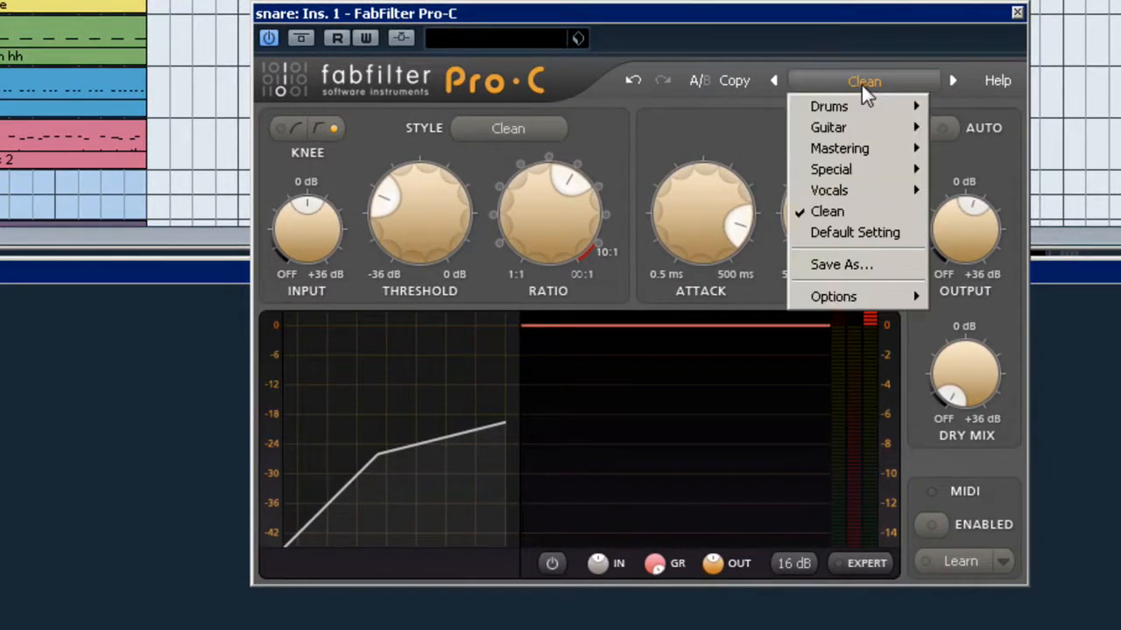
{"action": "left_click", "coordinate": [852, 214]}
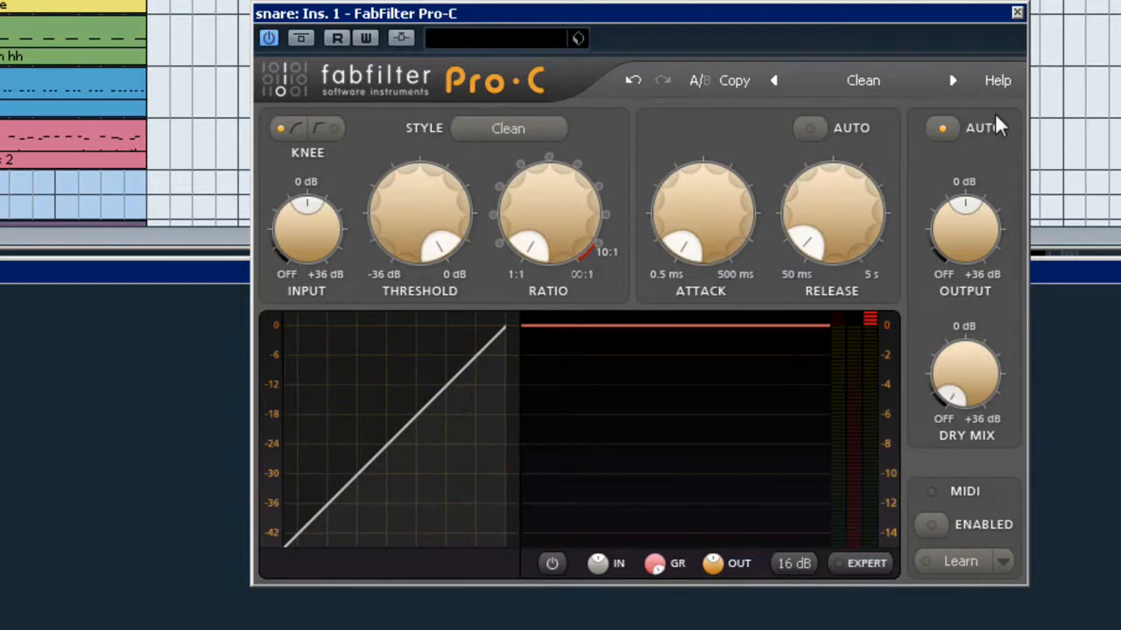
{"action": "left_click", "coordinate": [951, 129]}
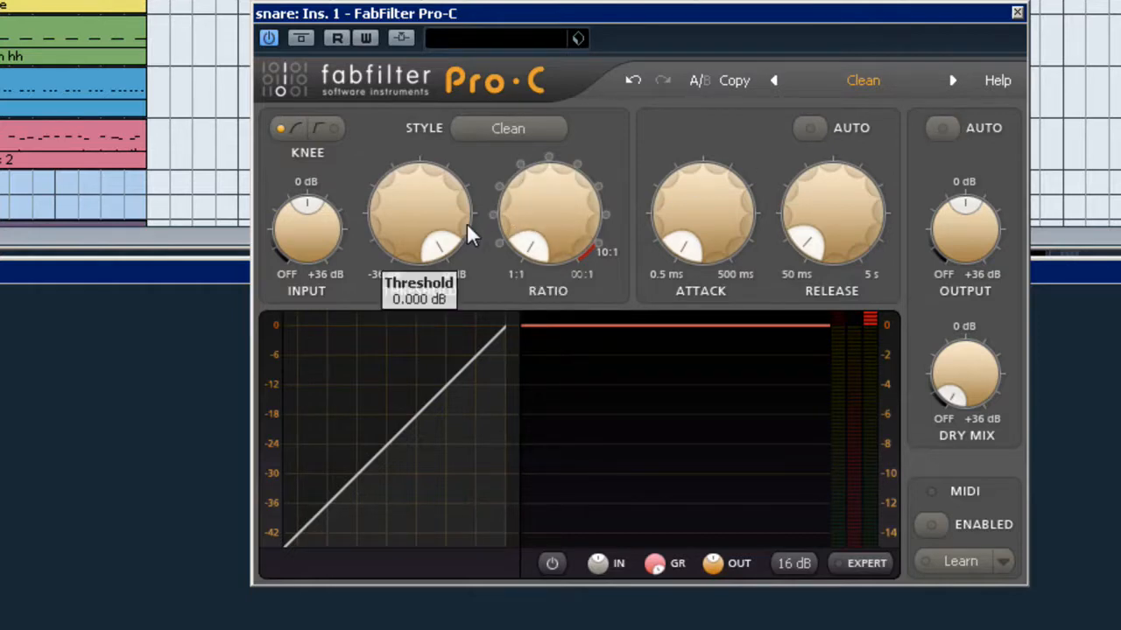
Step: Lower the snare compressor's threshold to about -18 dB and adjust its ratio and attack
{"action": "left_click_drag", "start_coordinate": [468, 233], "coordinate": [350, 227]}
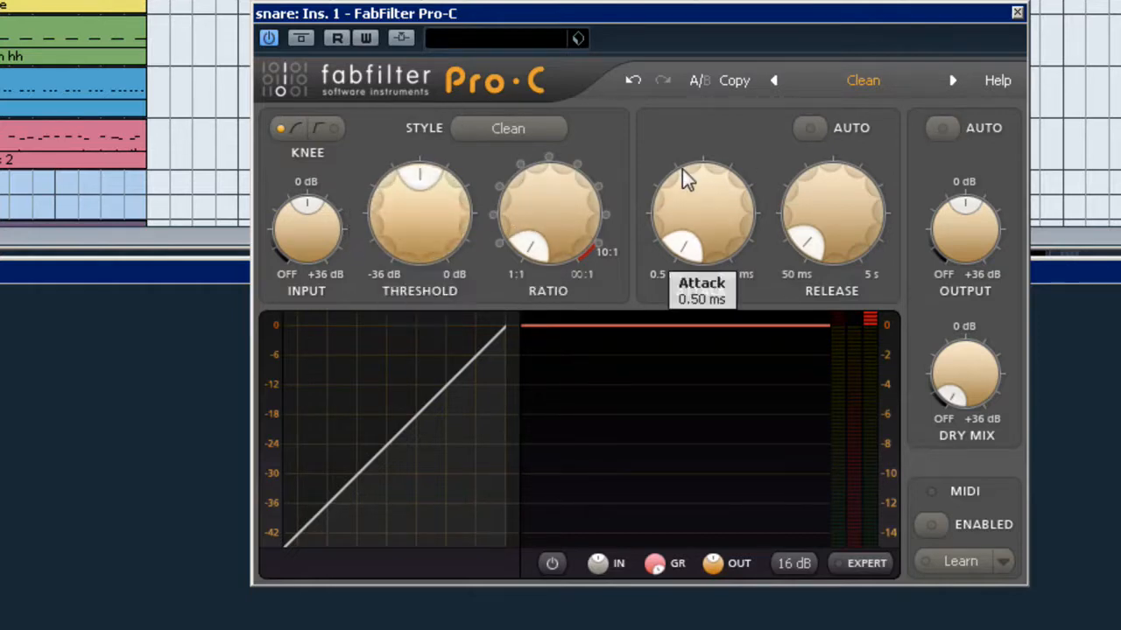
{"action": "left_click", "coordinate": [578, 165]}
{"action": "left_click_drag", "start_coordinate": [696, 219], "coordinate": [791, 40]}
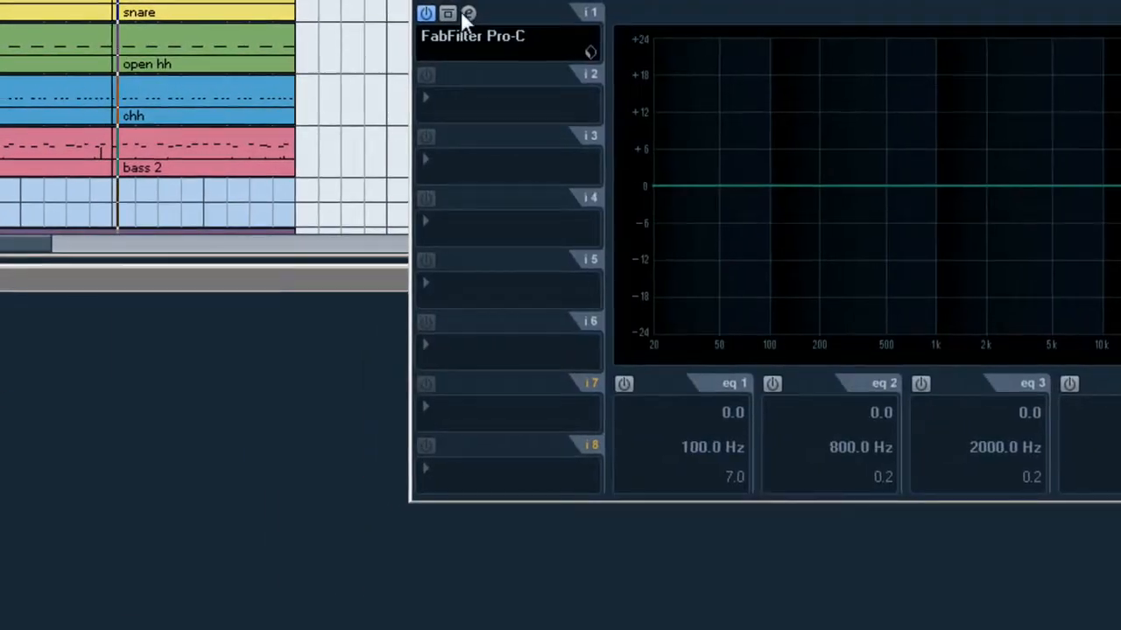
Step: Open the Pro-C insert on the open hi-hat channel and reload its Clean preset
{"action": "left_click", "coordinate": [467, 14]}
{"action": "left_click", "coordinate": [748, 98]}
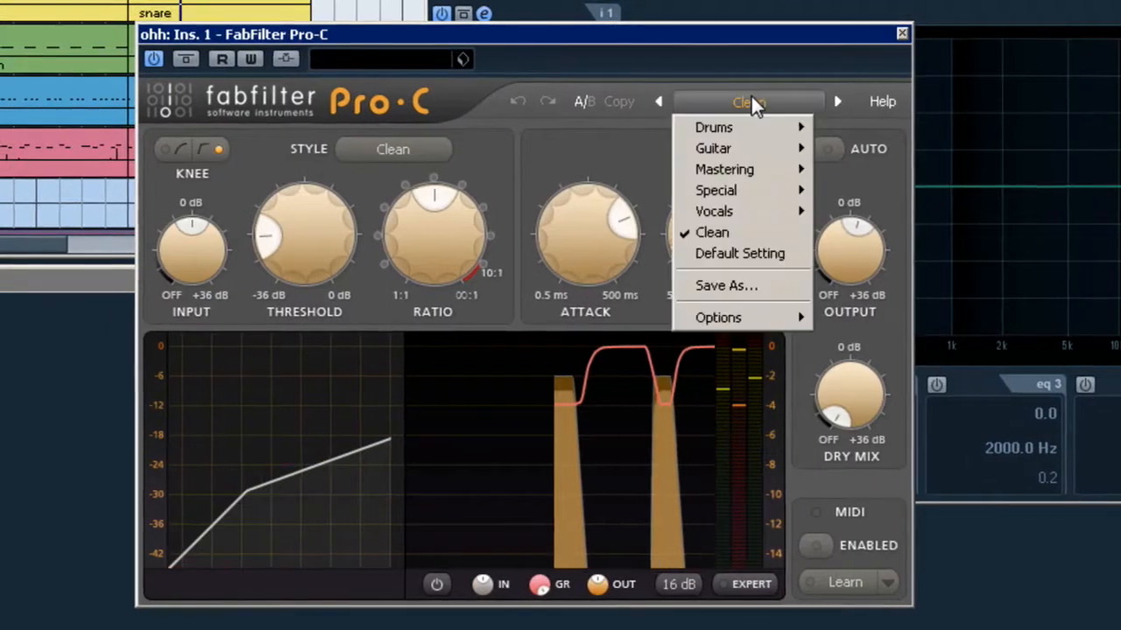
{"action": "left_click", "coordinate": [741, 223]}
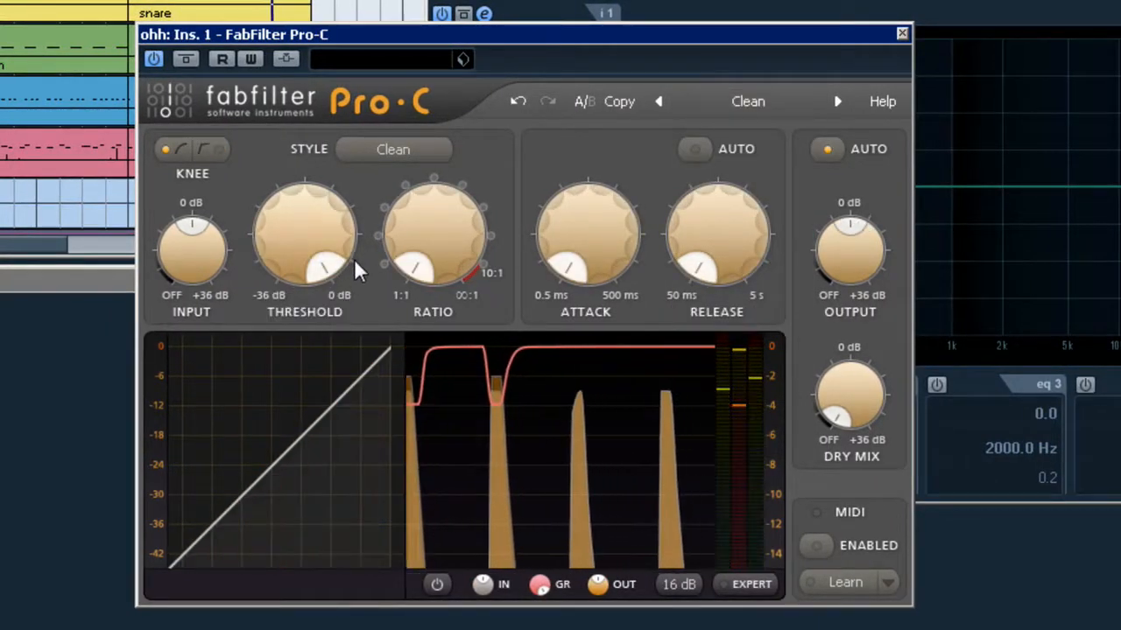
Step: Set the open hi-hat compressor's threshold to about -18 dB and ratio to 3.99:1 with a hard knee
{"action": "left_click_drag", "start_coordinate": [340, 266], "coordinate": [323, 303]}
{"action": "mouse_move", "coordinate": [420, 254]}
{"action": "left_mouse_down"}
{"action": "mouse_move", "coordinate": [441, 126]}
{"action": "mouse_move", "coordinate": [533, 110]}
{"action": "left_mouse_up"}
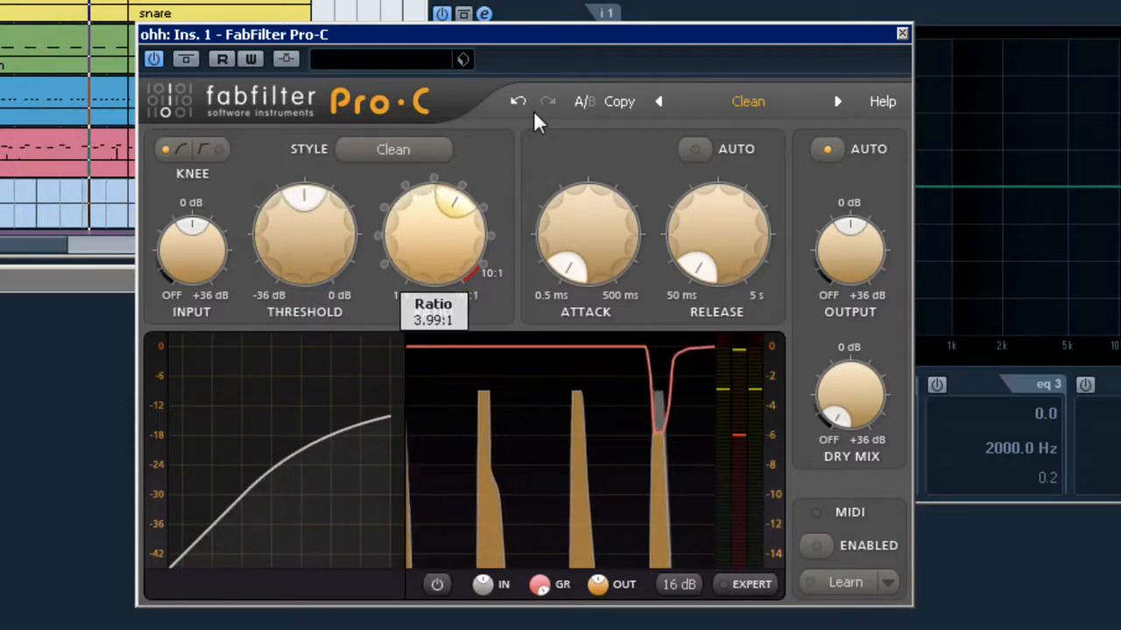
{"action": "left_click", "coordinate": [223, 147]}
Step: Turn off automatic output gain on the open hi-hat compressor, and lengthen its attack to 317.79 ms and release to 1602.8 ms
{"action": "left_click", "coordinate": [827, 149]}
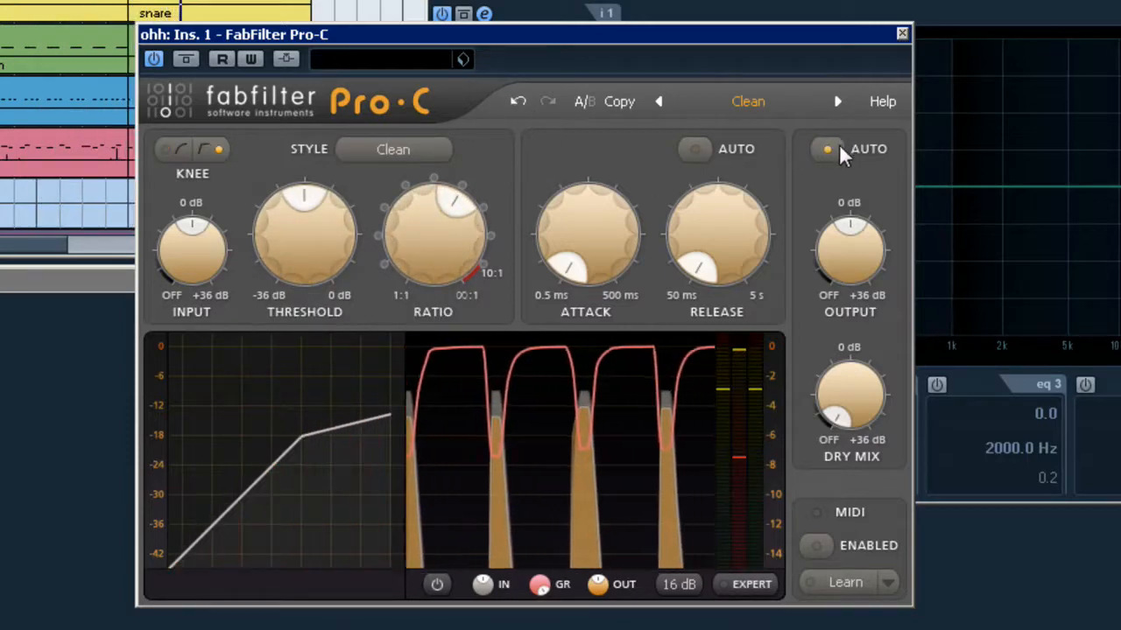
{"action": "mouse_move", "coordinate": [637, 218]}
{"action": "left_mouse_down"}
{"action": "mouse_move", "coordinate": [584, 119]}
{"action": "mouse_move", "coordinate": [707, 180]}
{"action": "mouse_move", "coordinate": [660, 63]}
{"action": "mouse_move", "coordinate": [663, 2]}
{"action": "mouse_move", "coordinate": [666, 13]}
{"action": "left_mouse_up"}
{"action": "left_click_drag", "start_coordinate": [692, 245], "coordinate": [805, 223]}
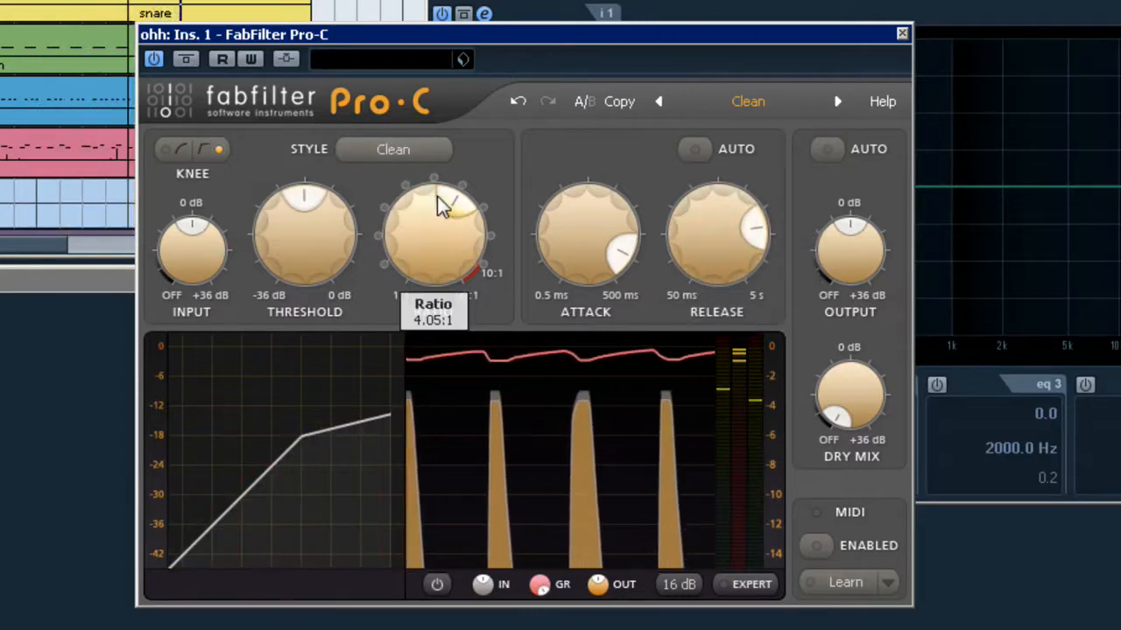
Step: Lower the open hi-hat compressor's threshold to about -24 dB and fine-tune the ratio near 4:1
{"action": "left_click_drag", "start_coordinate": [302, 200], "coordinate": [324, 194]}
{"action": "left_click_drag", "start_coordinate": [411, 197], "coordinate": [489, 146]}
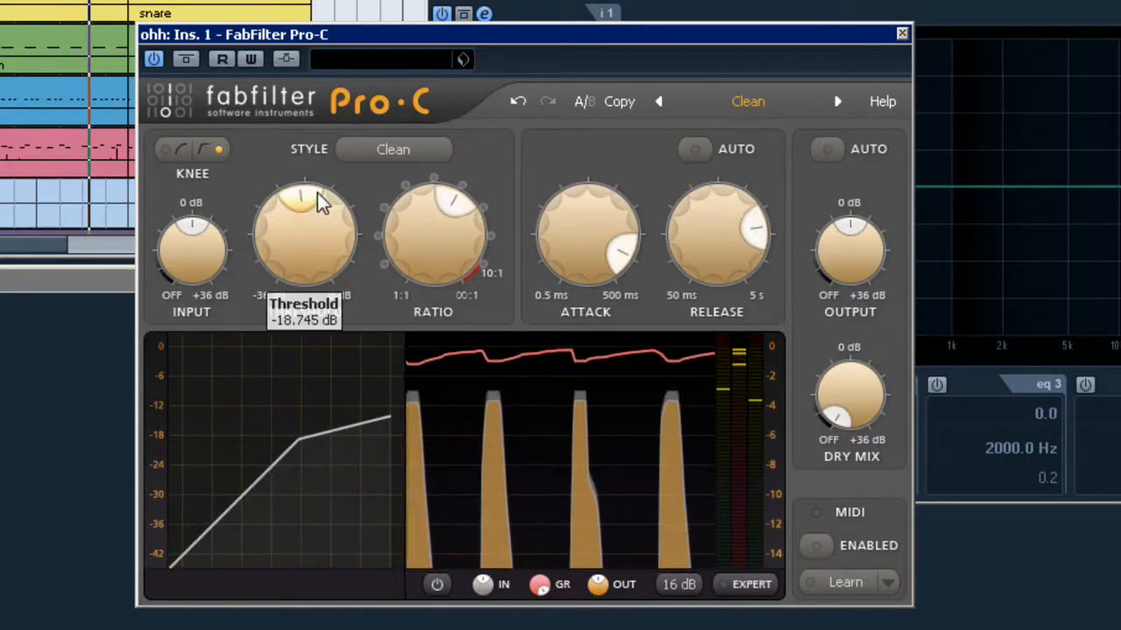
{"action": "left_click_drag", "start_coordinate": [344, 219], "coordinate": [263, 145]}
Step: Shorten the open hi-hat compressor's attack slightly and set its release to 116.0 ms
{"action": "scroll", "coordinate": [449, 206], "scroll_direction": "up", "scroll_amount": 1}
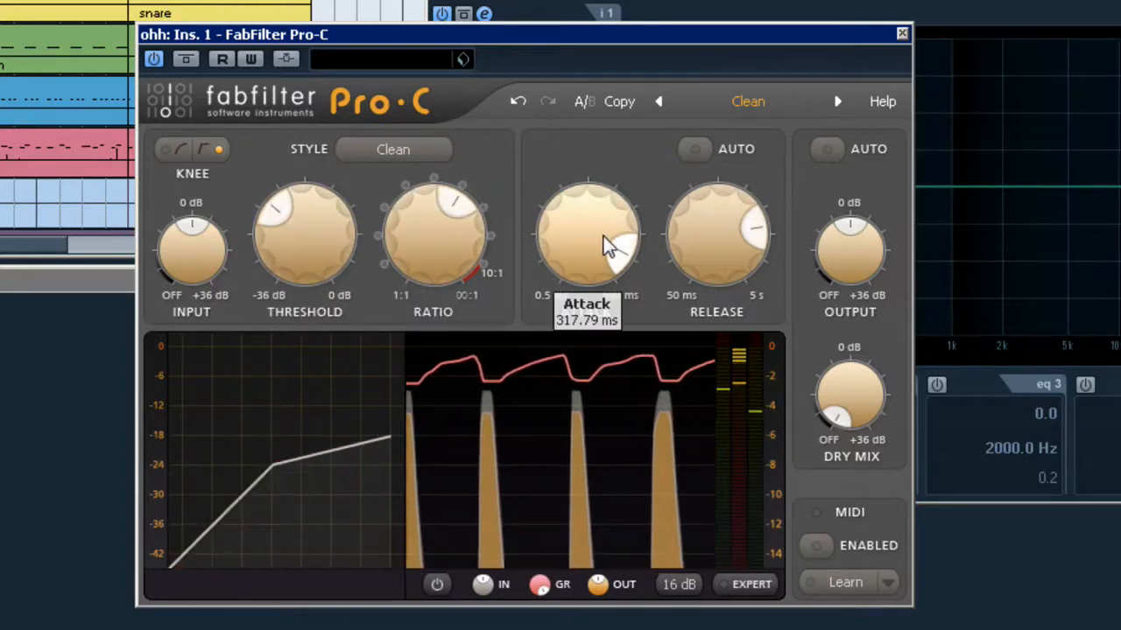
{"action": "scroll", "coordinate": [625, 246], "scroll_direction": "down", "scroll_amount": 2}
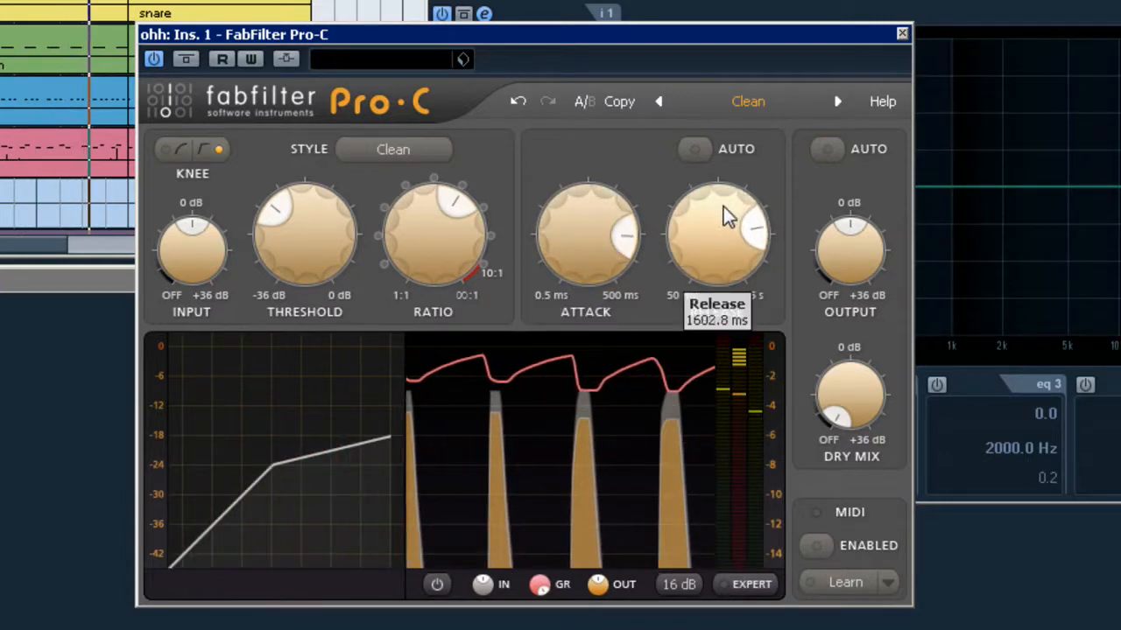
{"action": "left_click_drag", "start_coordinate": [723, 215], "coordinate": [693, 409]}
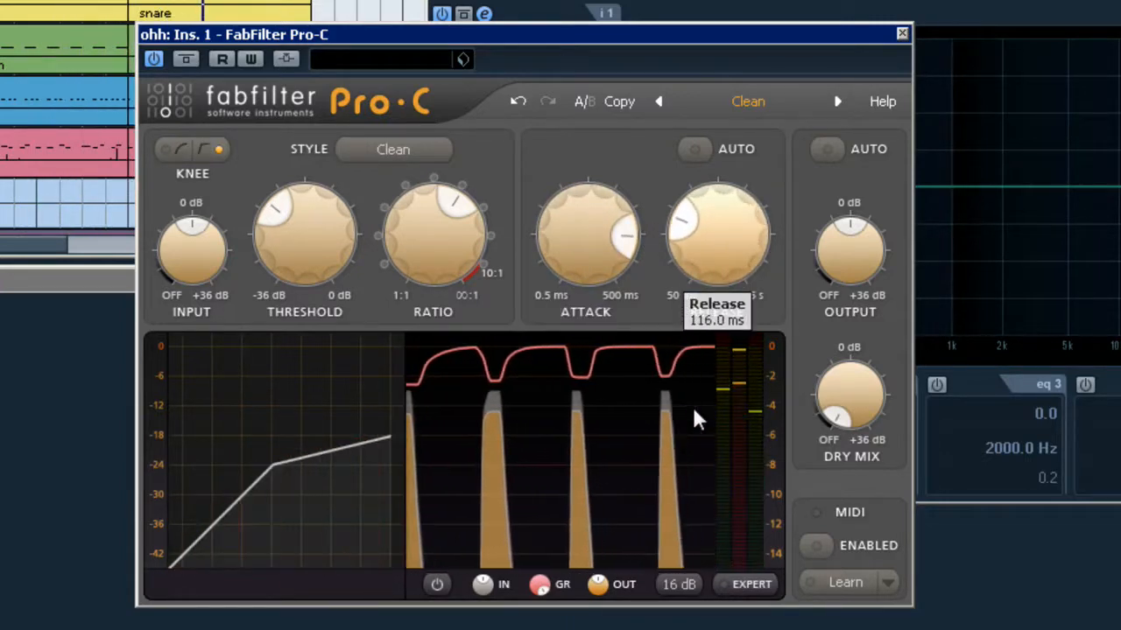
Step: Compare the open hi-hat with its compressor bypassed and active, and raise the output level to +1.61 dB
{"action": "left_click", "coordinate": [180, 64]}
{"action": "left_click", "coordinate": [181, 64]}
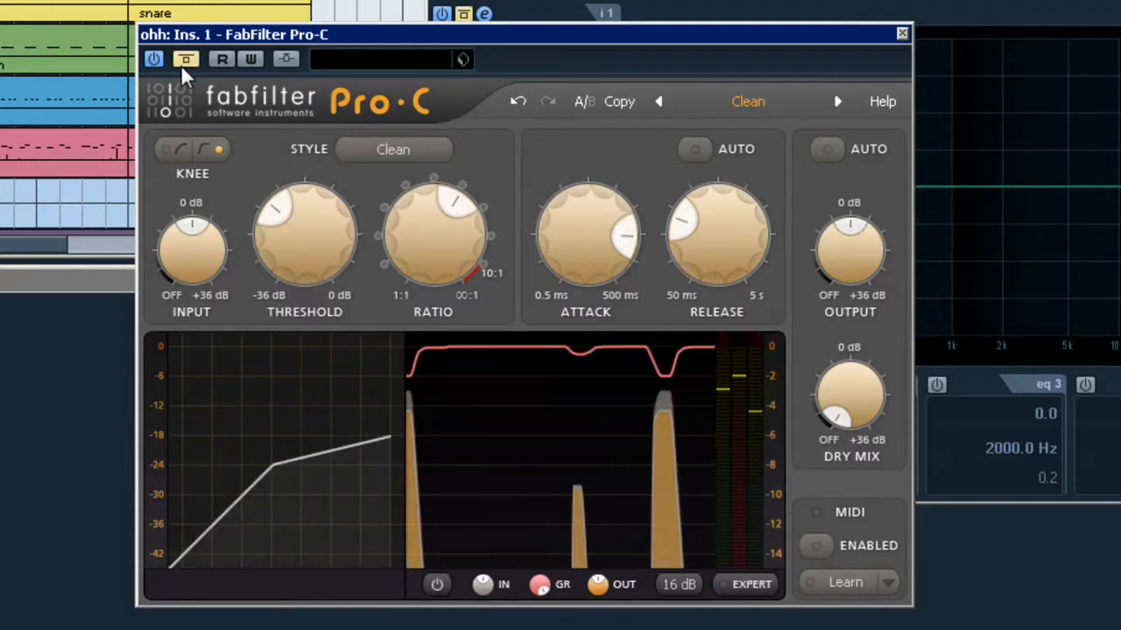
{"action": "left_click", "coordinate": [181, 64]}
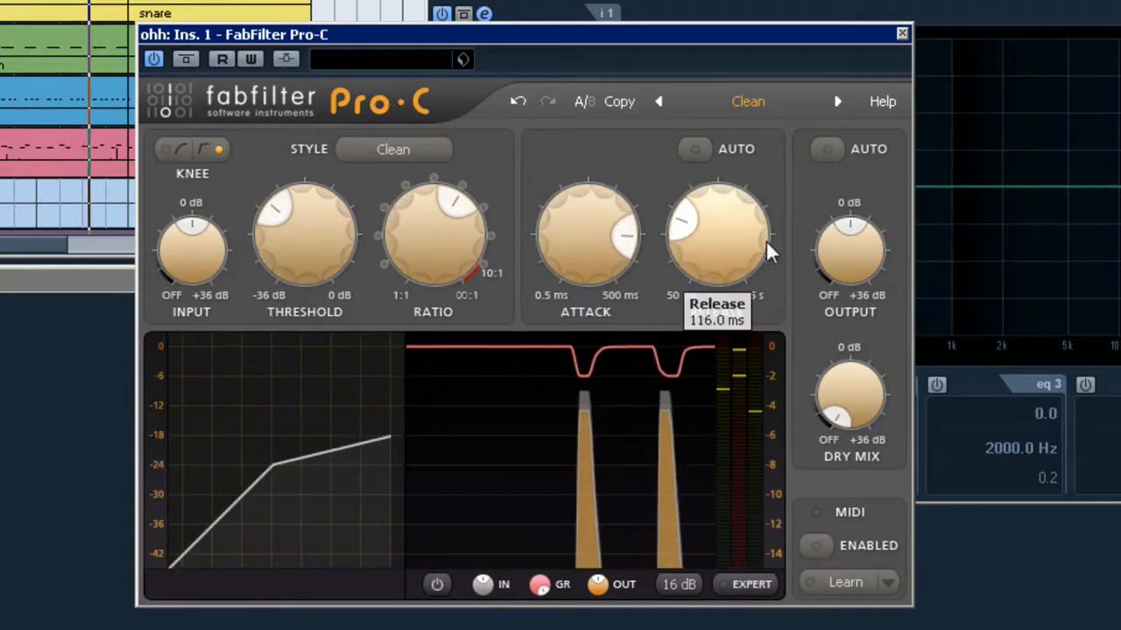
{"action": "left_click_drag", "start_coordinate": [848, 260], "coordinate": [853, 245]}
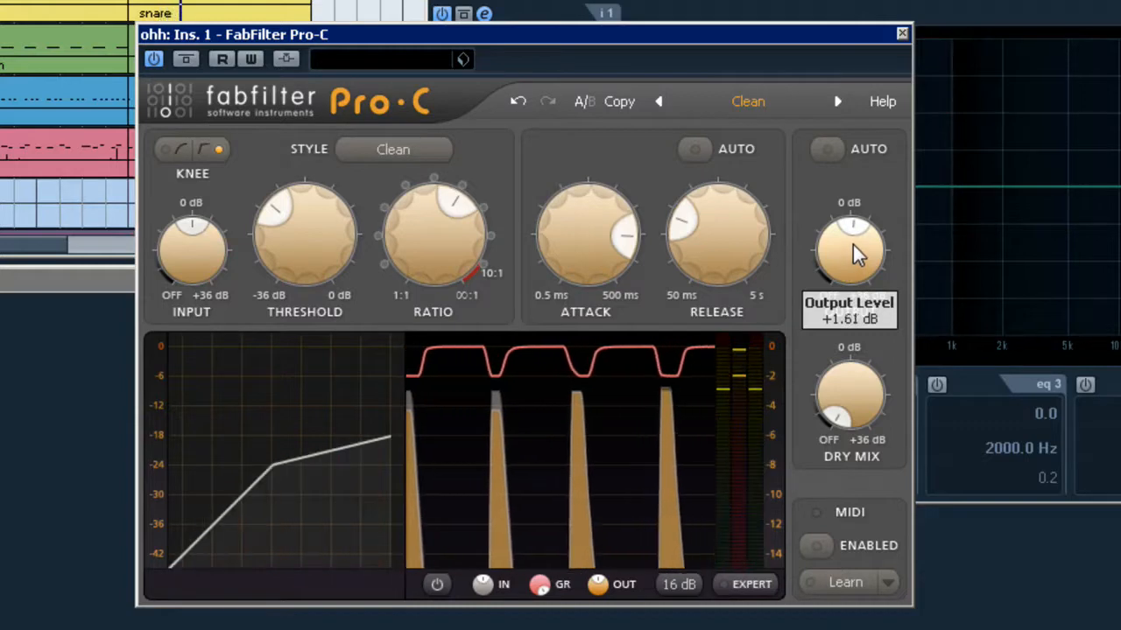
{"action": "left_click", "coordinate": [183, 59]}
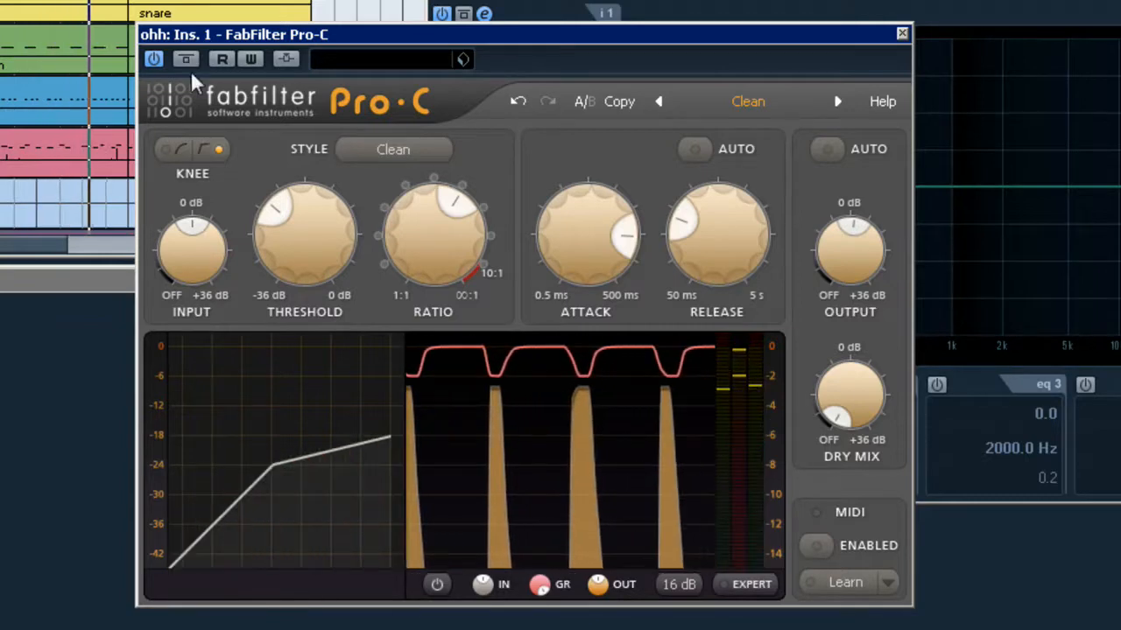
Step: Lower the open hi-hat compressor's threshold to -28.372 dB, and shorten its attack to 178.59 ms and release to 53.7 ms
{"action": "left_click_drag", "start_coordinate": [461, 214], "coordinate": [491, 188]}
{"action": "left_click_drag", "start_coordinate": [343, 198], "coordinate": [269, 229]}
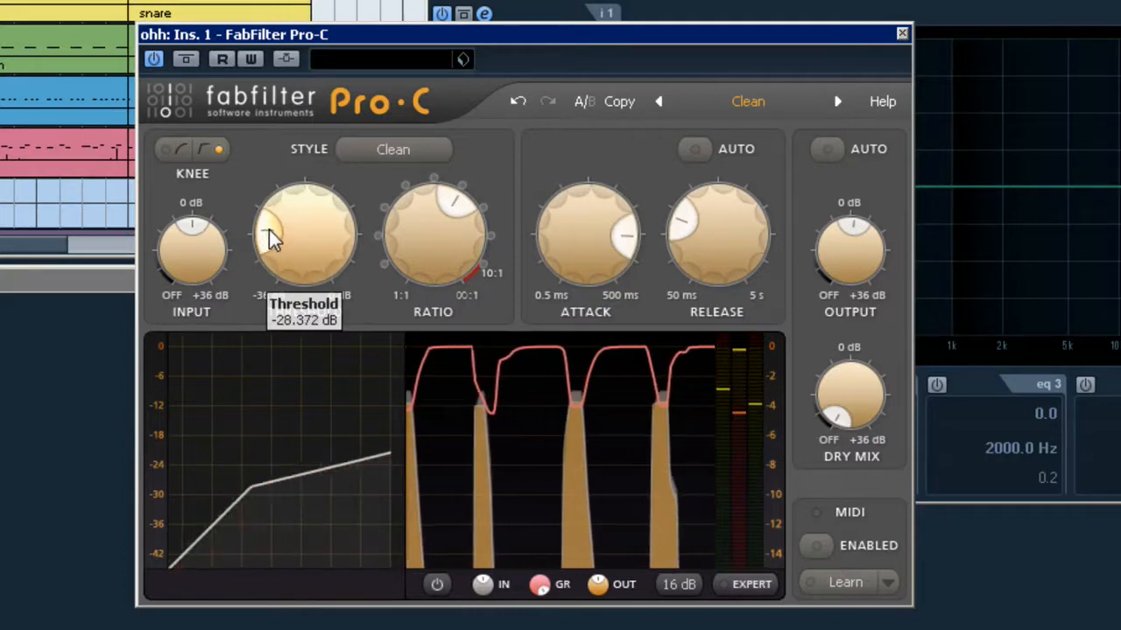
{"action": "left_click_drag", "start_coordinate": [616, 232], "coordinate": [621, 233]}
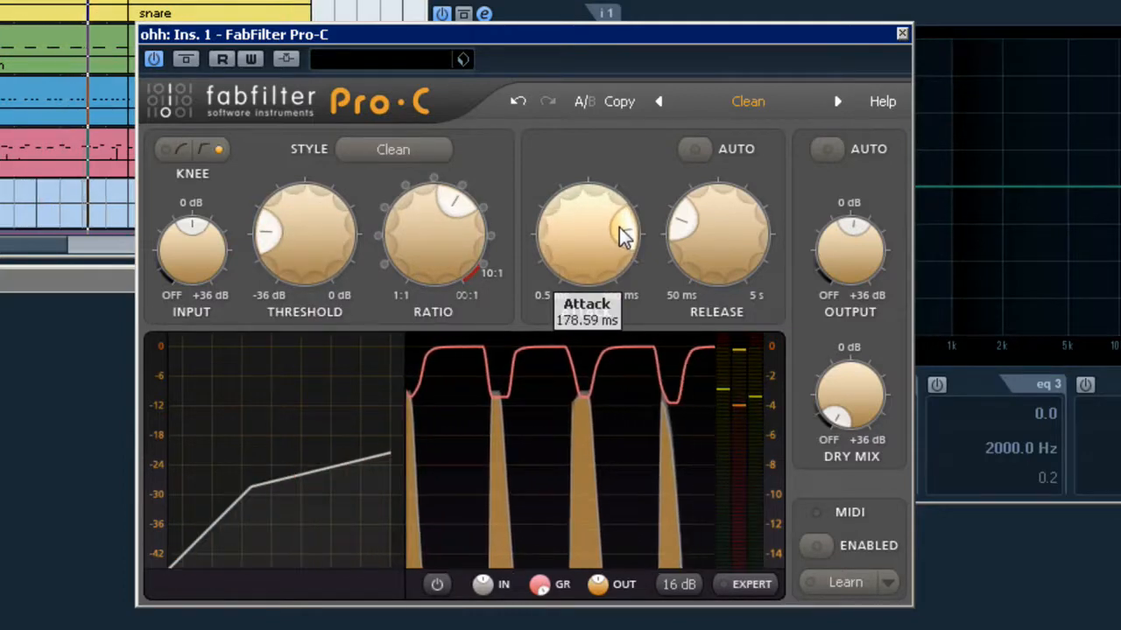
{"action": "left_click_drag", "start_coordinate": [688, 232], "coordinate": [687, 270]}
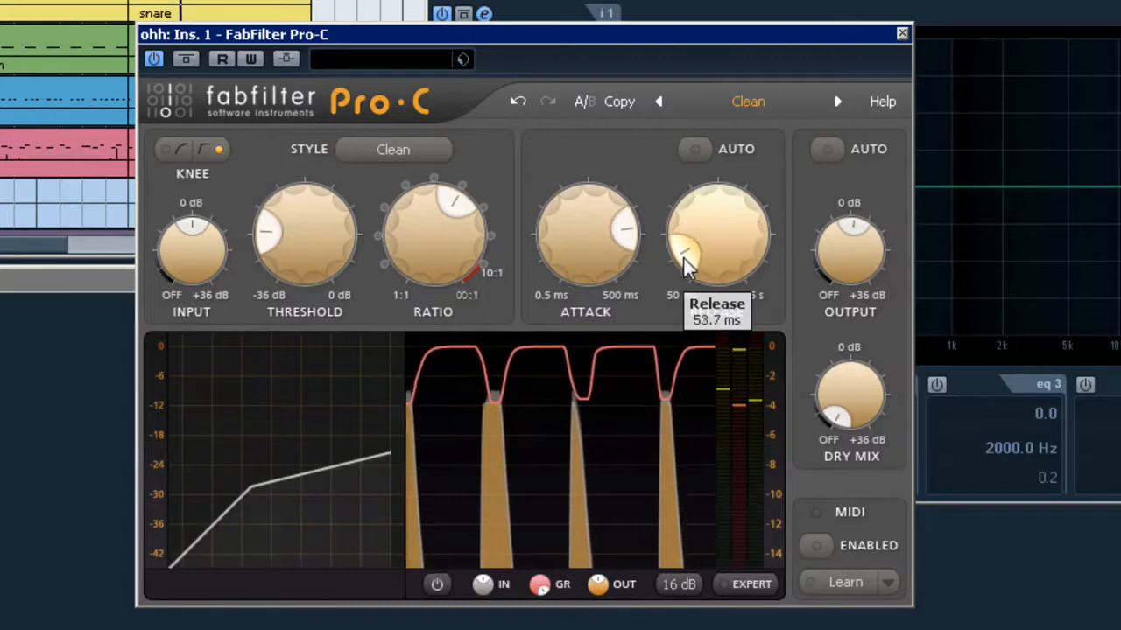
Step: Try a release of 1167.5 ms on the open hi-hat compressor, and shorten it to about the middle of the range
{"action": "left_click_drag", "start_coordinate": [763, 205], "coordinate": [762, 199]}
{"action": "mouse_move", "coordinate": [753, 221]}
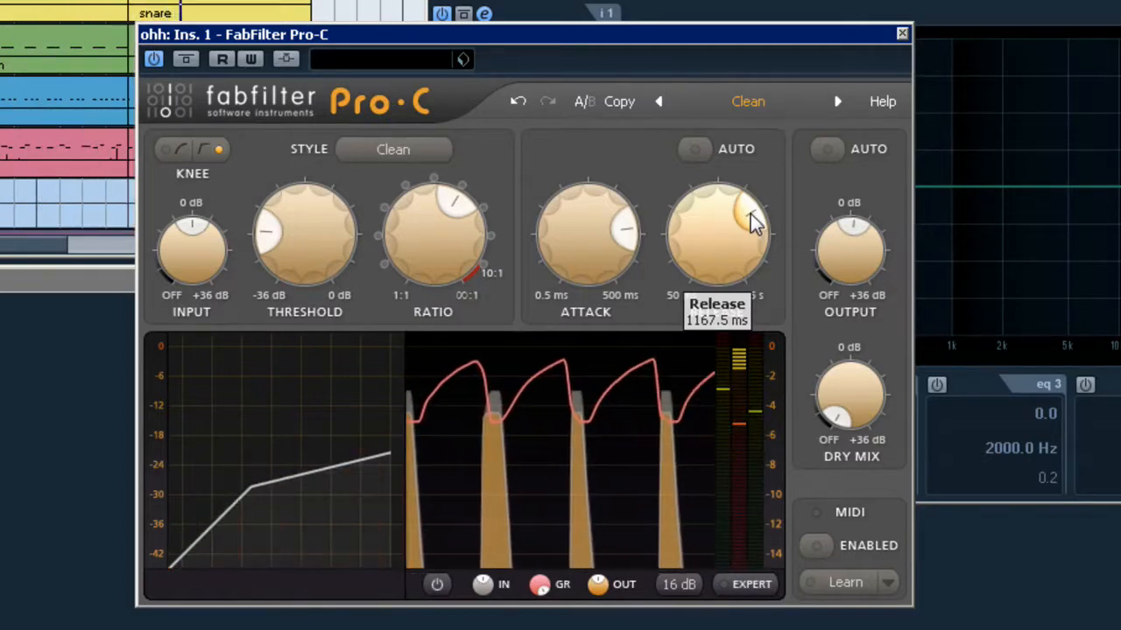
{"action": "left_click_drag", "start_coordinate": [751, 214], "coordinate": [742, 163]}
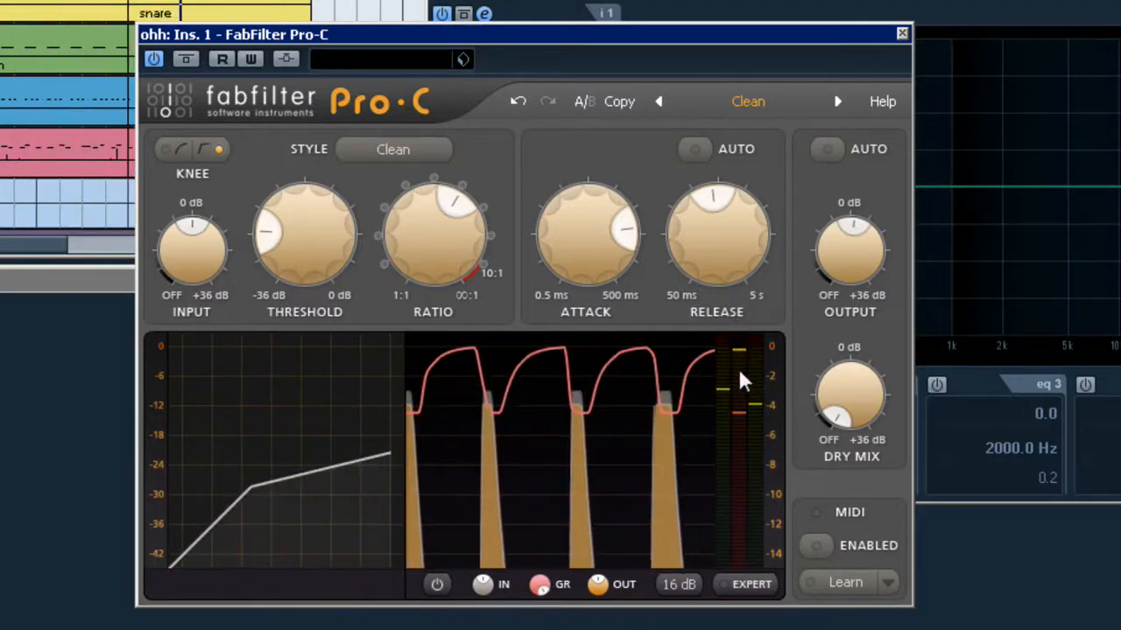
Step: Check the open hi-hat against its bypassed sound and raise the compressor's output level to +3.43 dB
{"action": "left_click", "coordinate": [187, 59]}
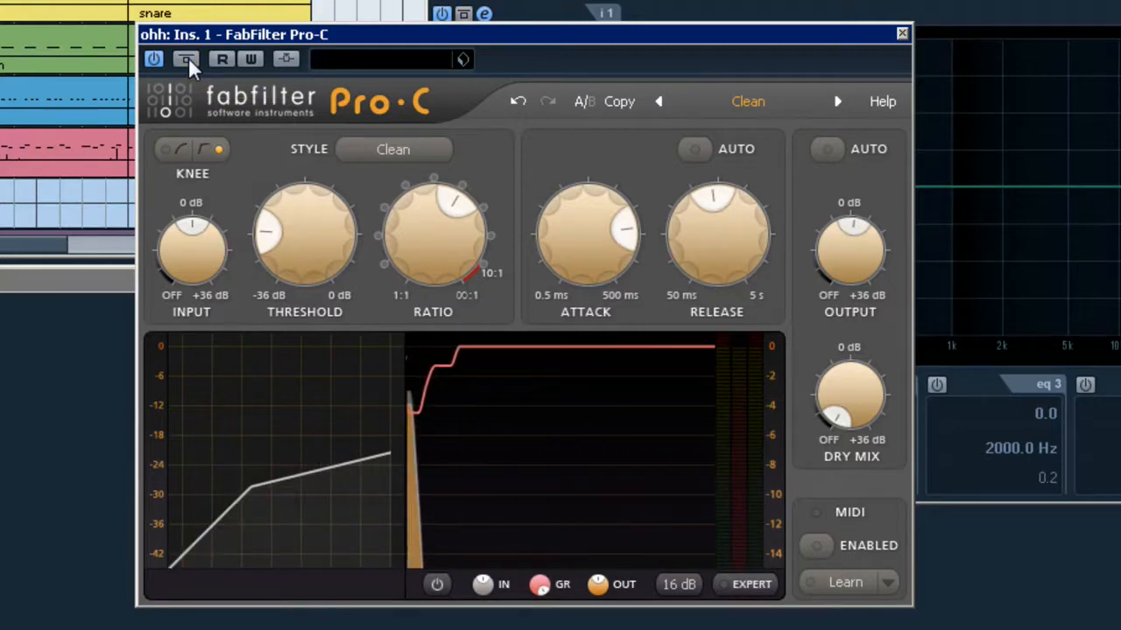
{"action": "left_click", "coordinate": [188, 57]}
{"action": "mouse_move", "coordinate": [725, 239]}
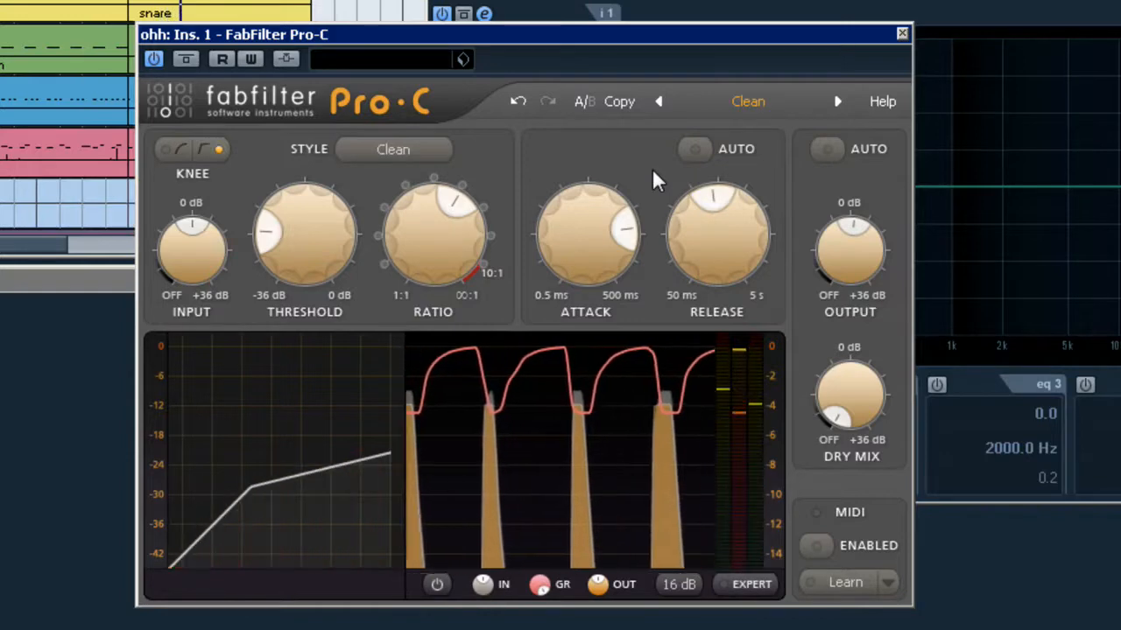
{"action": "mouse_move", "coordinate": [727, 199]}
{"action": "mouse_move", "coordinate": [828, 260]}
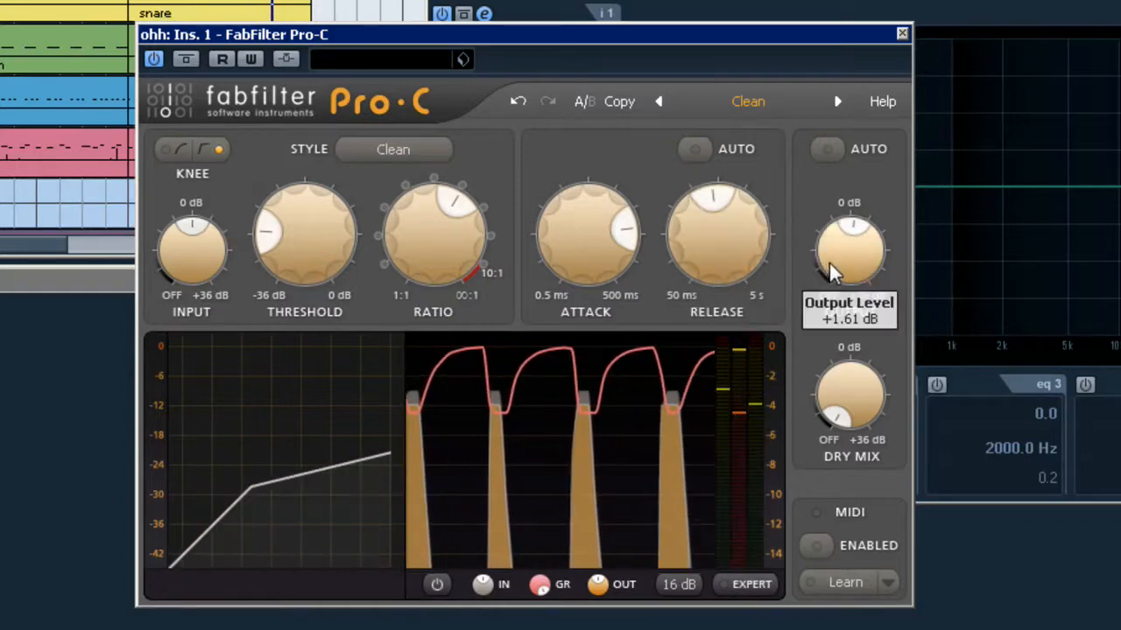
{"action": "left_click_drag", "start_coordinate": [839, 262], "coordinate": [847, 241]}
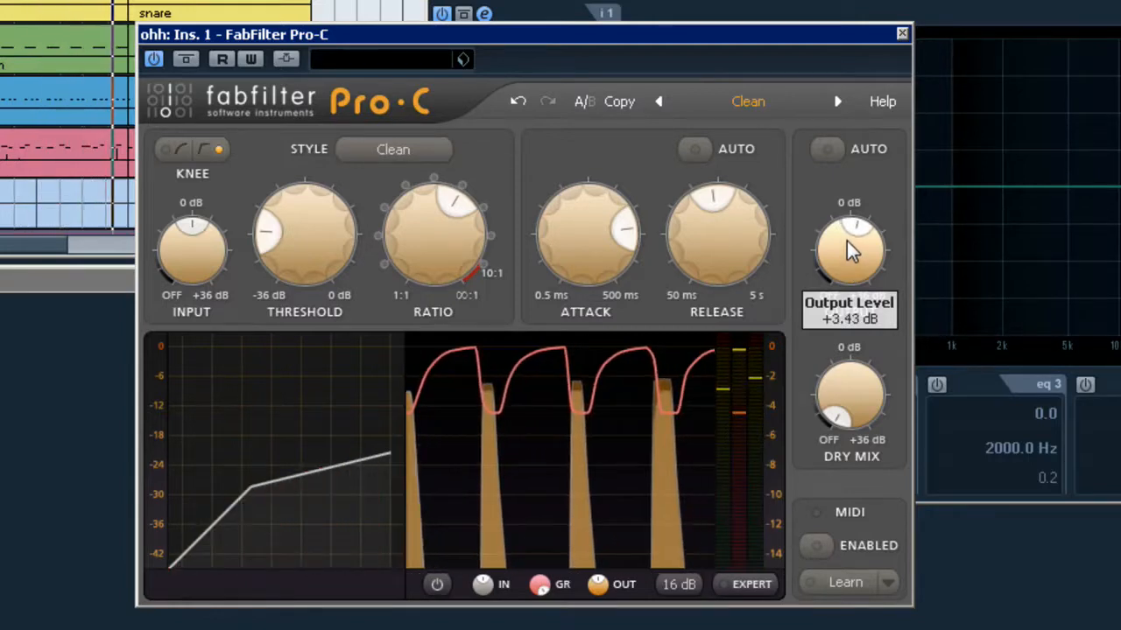
Step: Compare the open hi-hat's level and punch with the finished compressor settings bypassed and active
{"action": "left_click", "coordinate": [186, 59]}
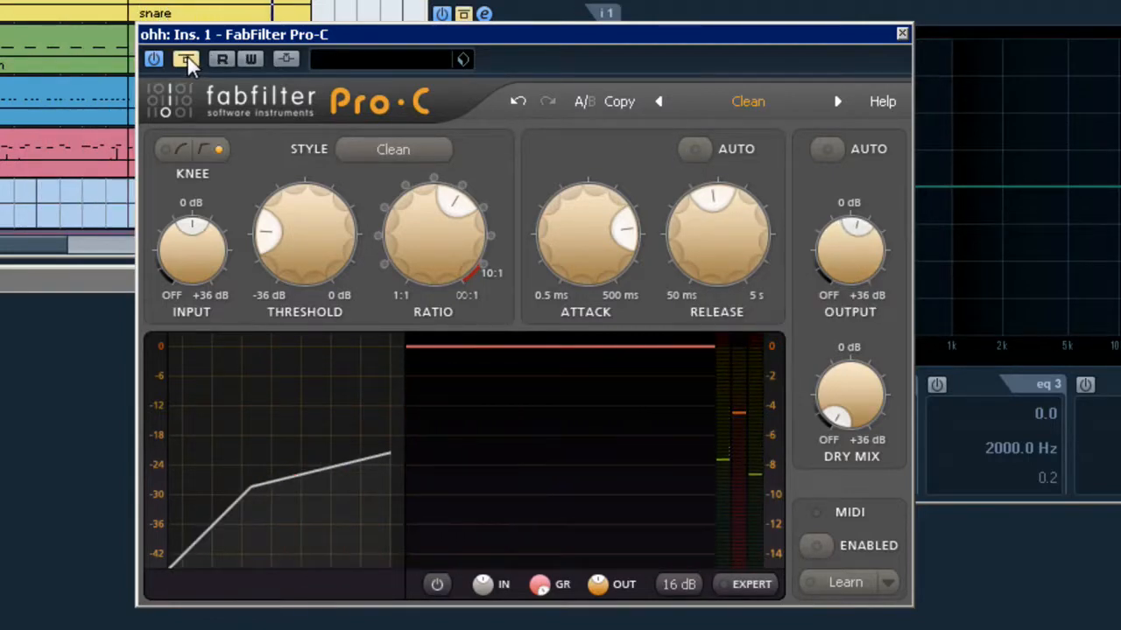
{"action": "left_click", "coordinate": [187, 59]}
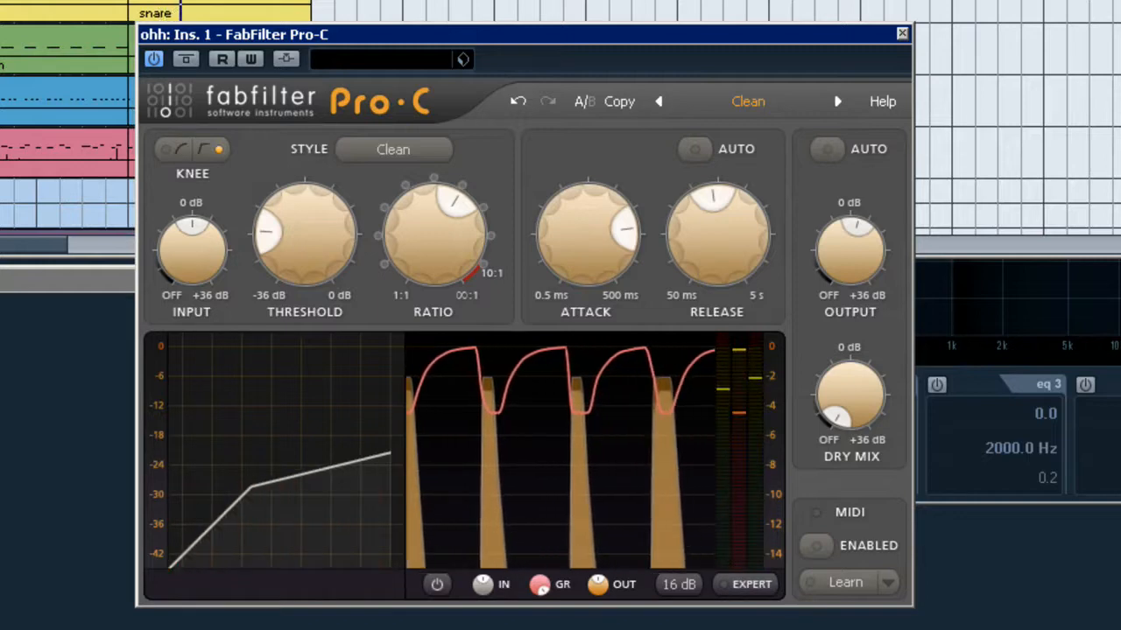
{"action": "left_click", "coordinate": [185, 59]}
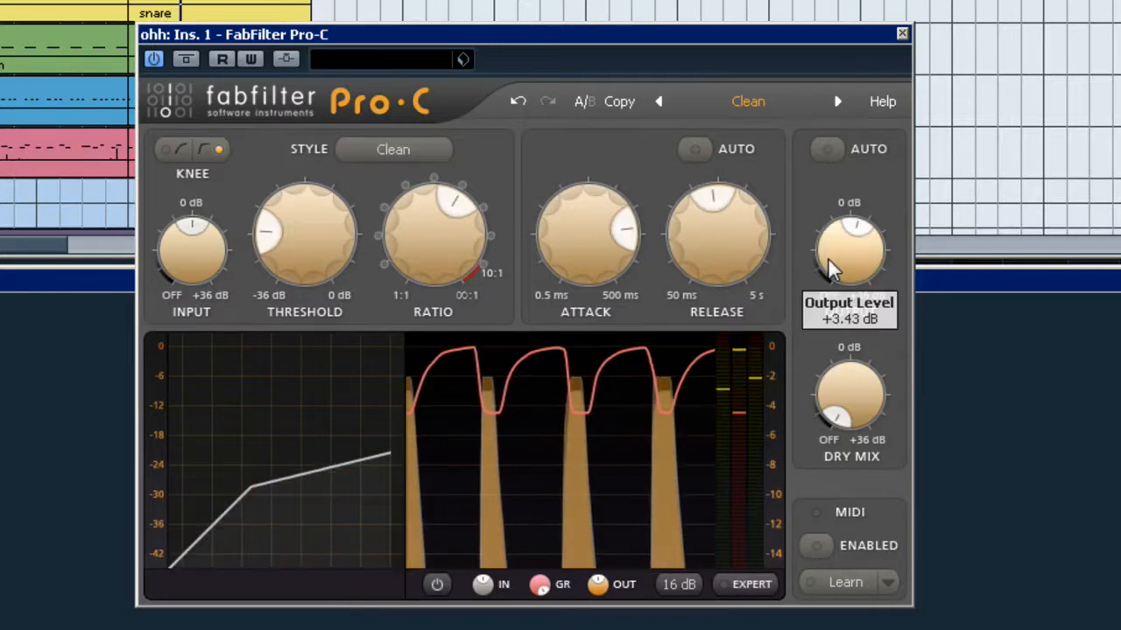
Step: Fine-tune the open hi-hat compressor by raising its output level slightly and making small adjustments to the release and attack
{"action": "left_click_drag", "start_coordinate": [827, 257], "coordinate": [835, 252]}
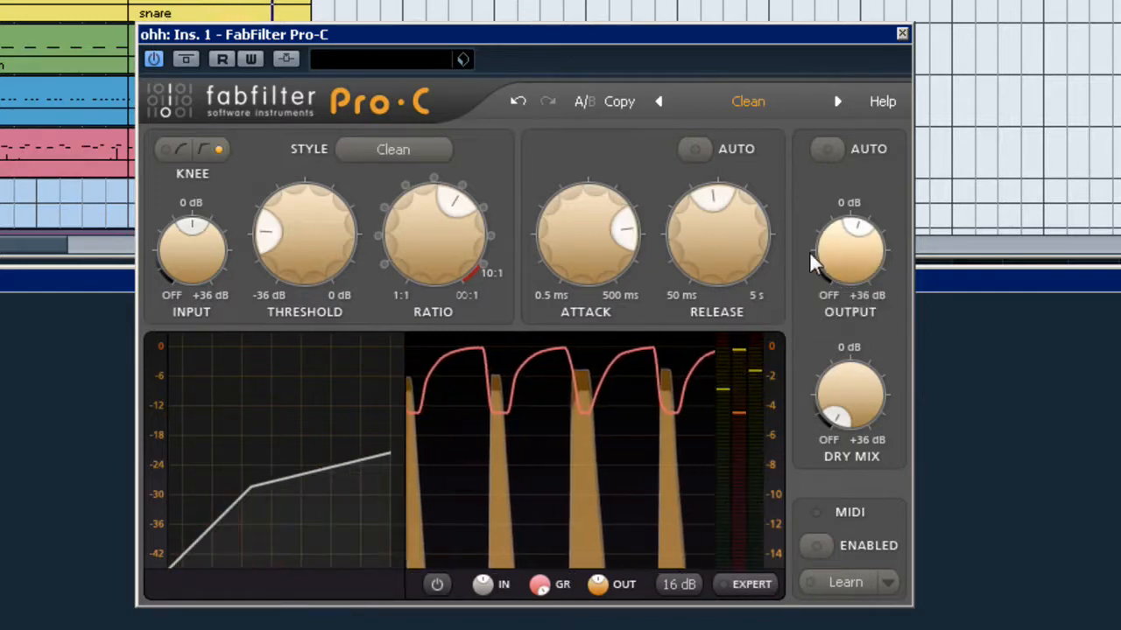
{"action": "mouse_move", "coordinate": [699, 259]}
{"action": "left_mouse_down"}
{"action": "mouse_move", "coordinate": [701, 271]}
{"action": "mouse_move", "coordinate": [703, 260]}
{"action": "left_mouse_up"}
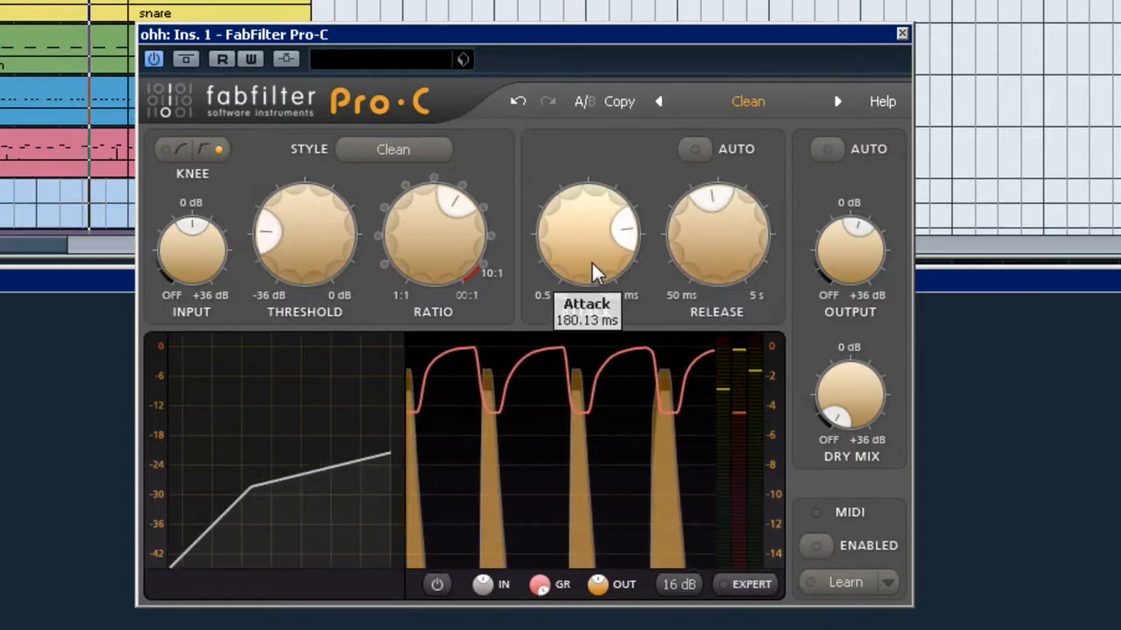
{"action": "mouse_move", "coordinate": [587, 258]}
{"action": "left_mouse_down"}
{"action": "mouse_move", "coordinate": [585, 284]}
{"action": "mouse_move", "coordinate": [600, 219]}
{"action": "mouse_move", "coordinate": [600, 243]}
{"action": "left_mouse_up"}
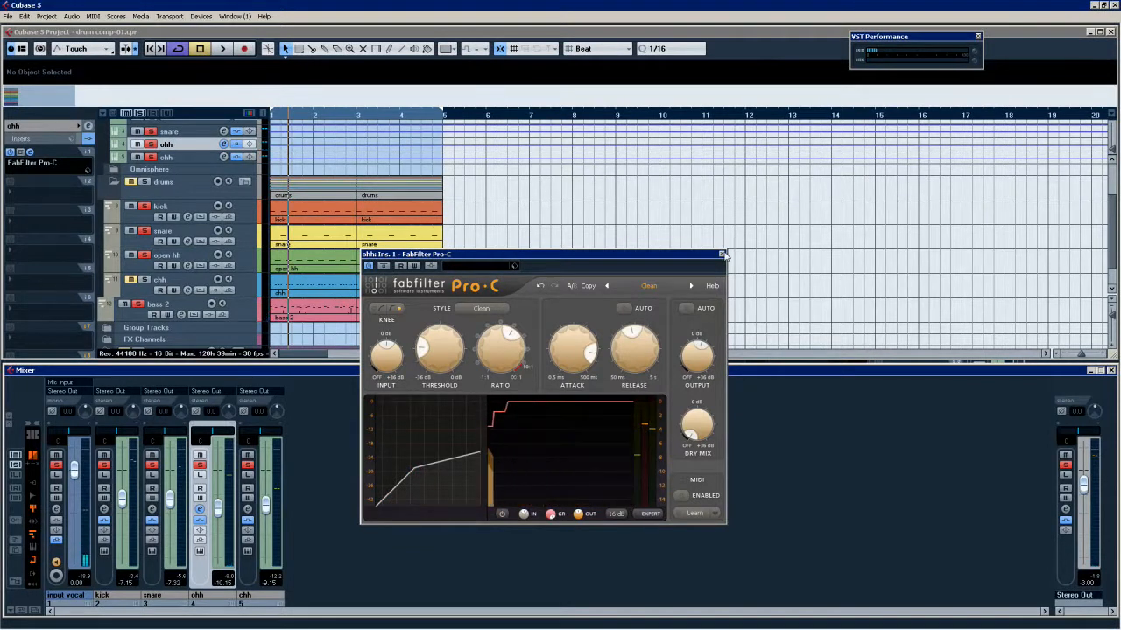
Step: Close the open hi-hat's compressor, open FabFilter Pro-C on the chh channel and load its Clean preset
{"action": "left_click", "coordinate": [721, 255]}
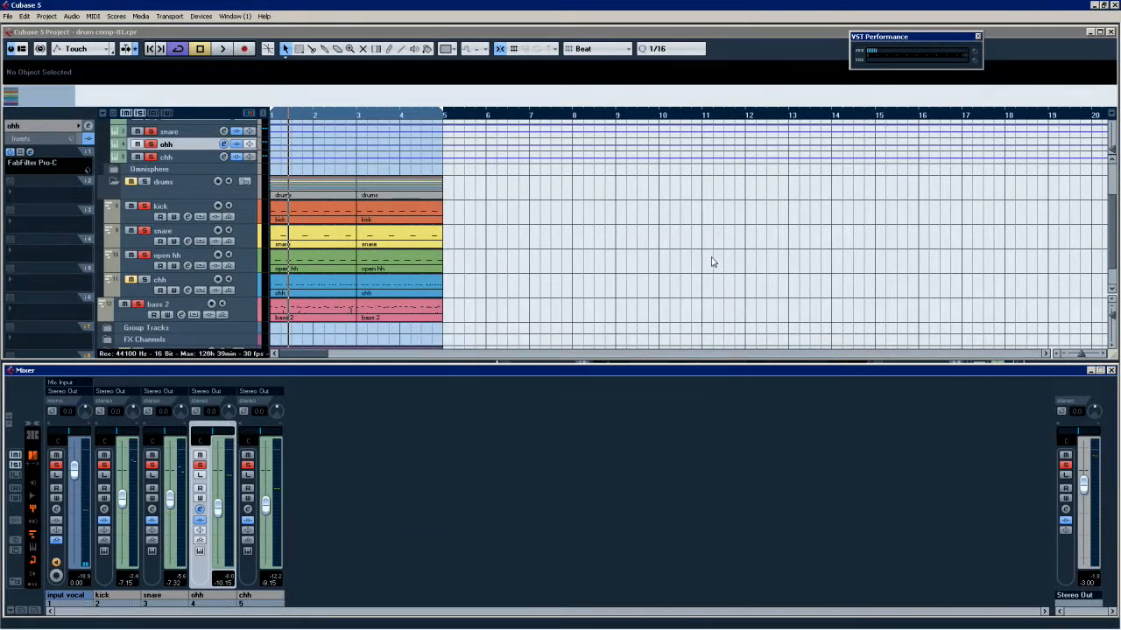
{"action": "left_click", "coordinate": [249, 516]}
{"action": "left_click", "coordinate": [248, 510]}
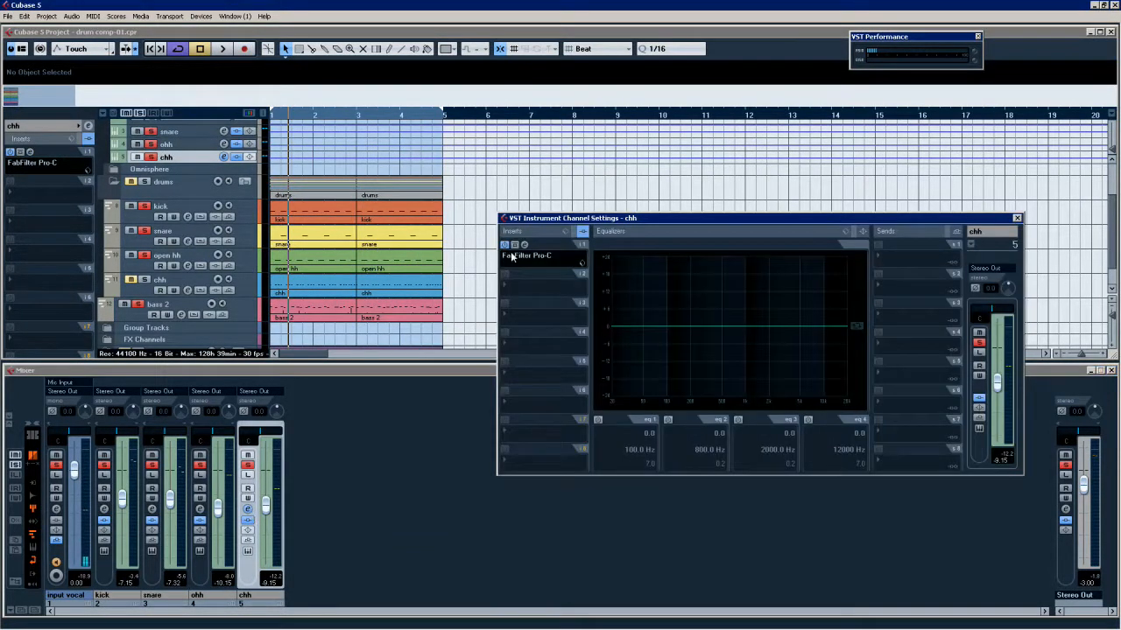
{"action": "left_click", "coordinate": [526, 255]}
{"action": "left_click", "coordinate": [850, 239]}
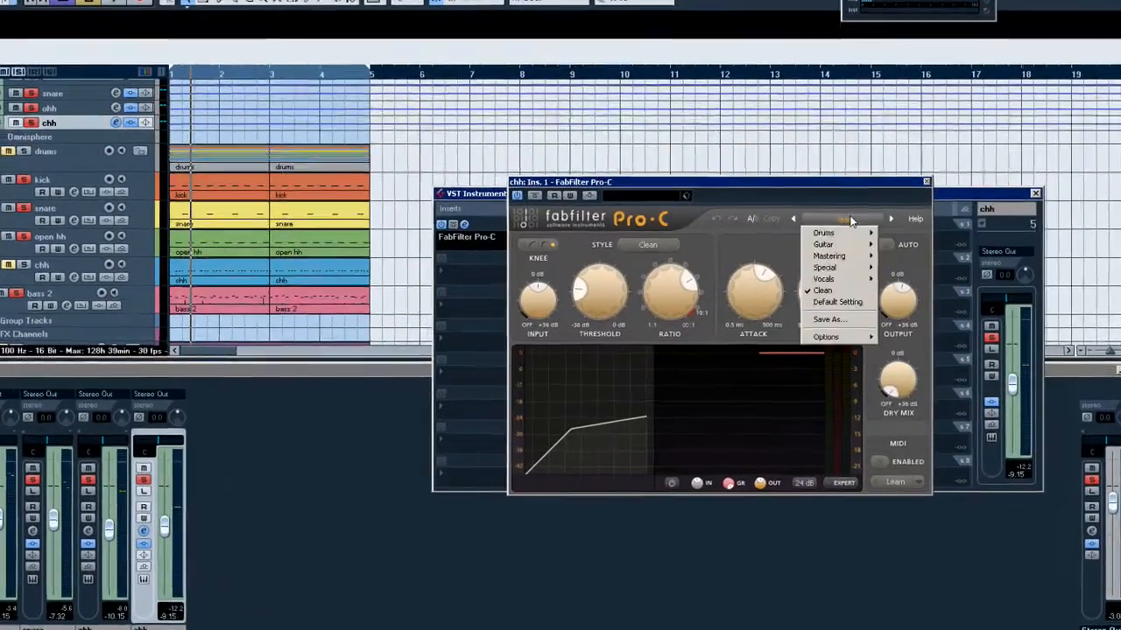
{"action": "left_click", "coordinate": [830, 292]}
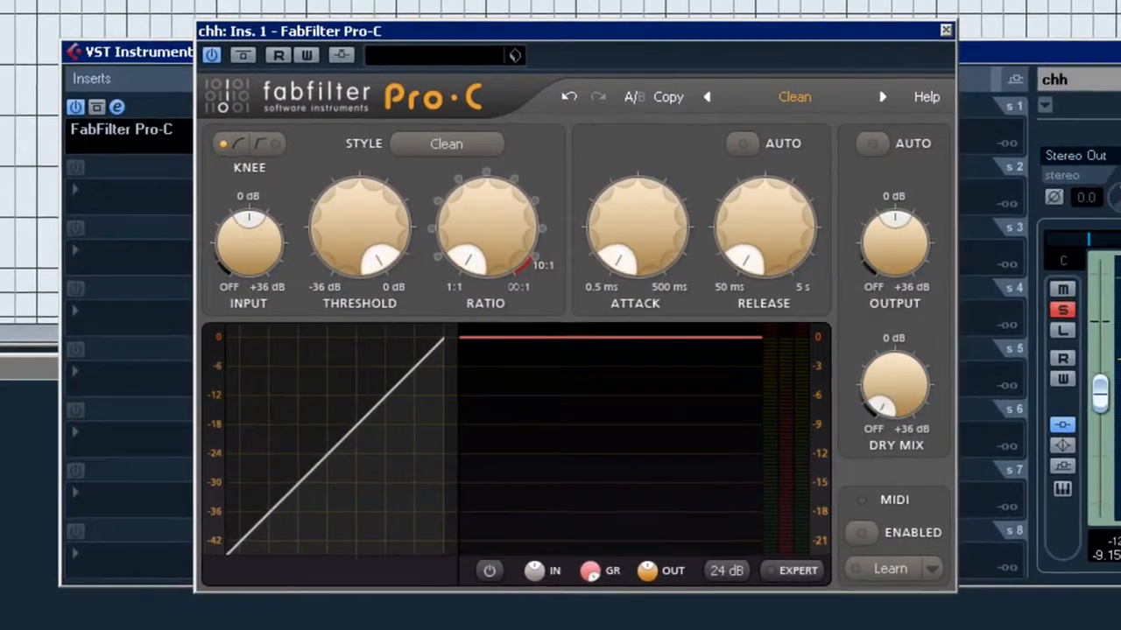
{"action": "left_click", "coordinate": [744, 9]}
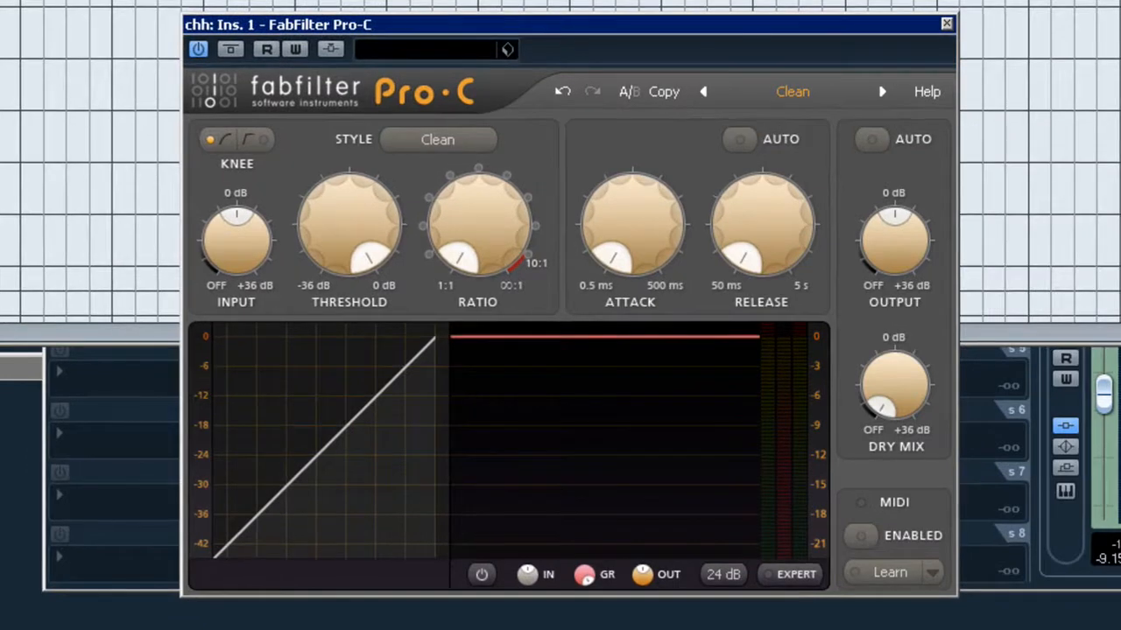
Step: Play the closed hi-hat loop and set its compressor to a -18.428 dB threshold, 4.08:1 ratio and hard knee
{"action": "key", "text": "space"}
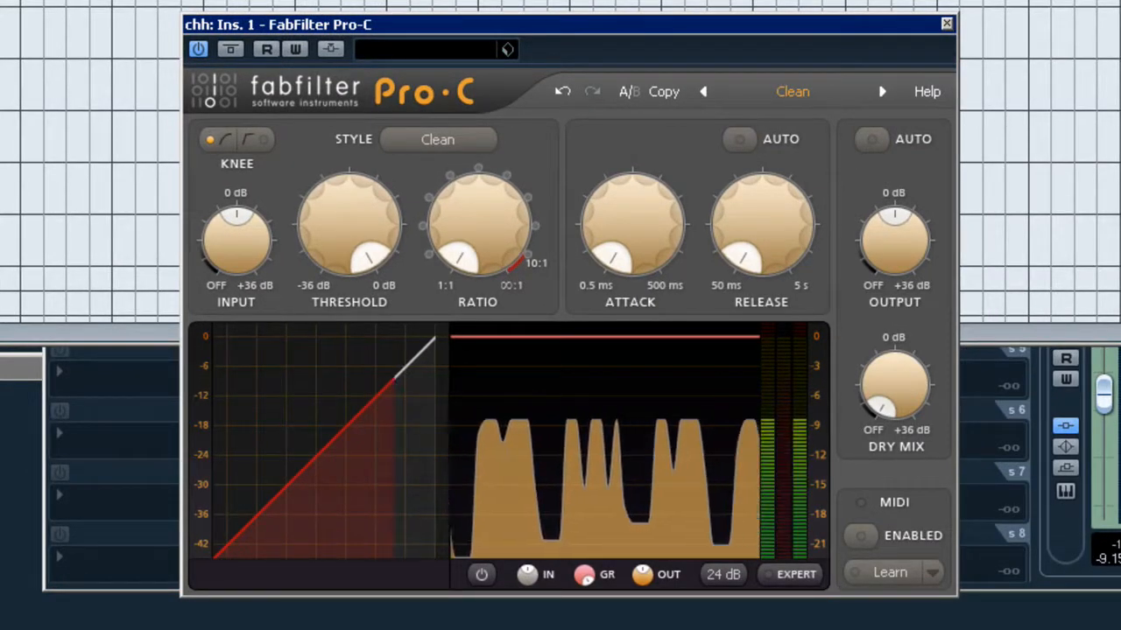
{"action": "key", "text": "space"}
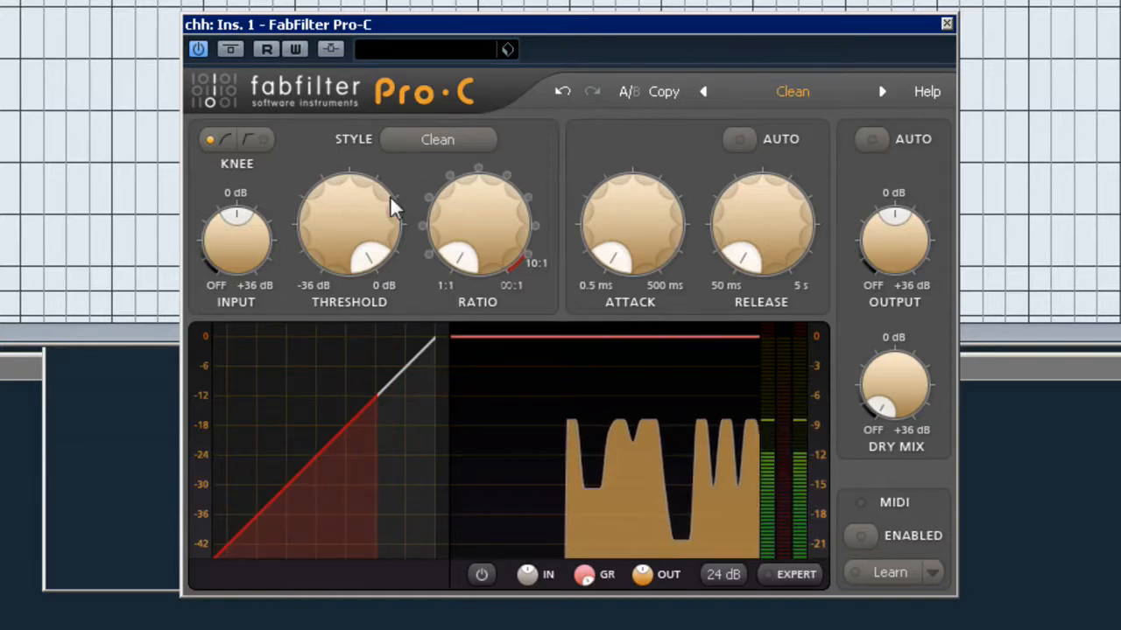
{"action": "left_click_drag", "start_coordinate": [350, 211], "coordinate": [308, 357]}
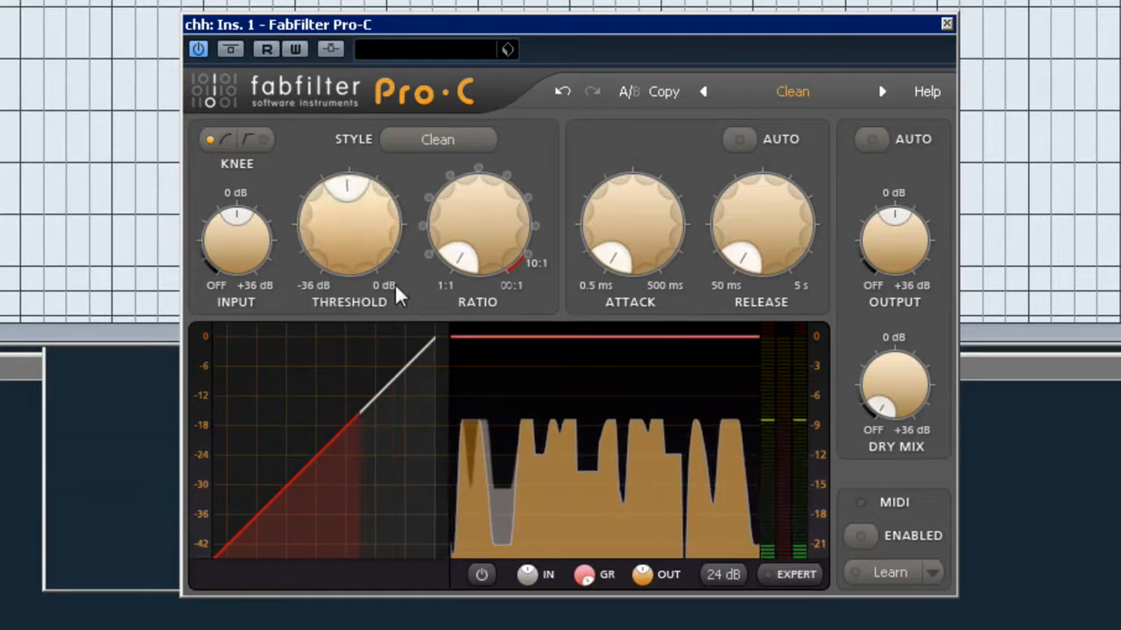
{"action": "left_click_drag", "start_coordinate": [464, 253], "coordinate": [563, 107]}
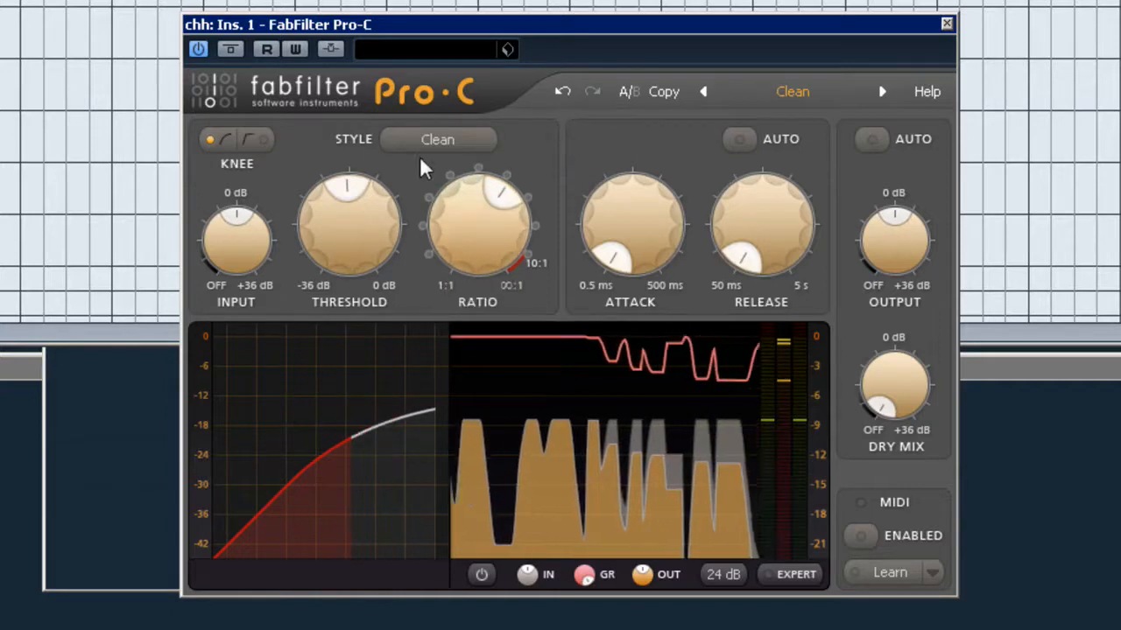
{"action": "left_click", "coordinate": [262, 139]}
Step: Set the attack to 199.64 ms and the threshold to about -28 dB, lengthen the release slightly and increase the ratio
{"action": "left_click_drag", "start_coordinate": [617, 261], "coordinate": [639, 215]}
{"action": "left_click_drag", "start_coordinate": [616, 166], "coordinate": [615, 178]}
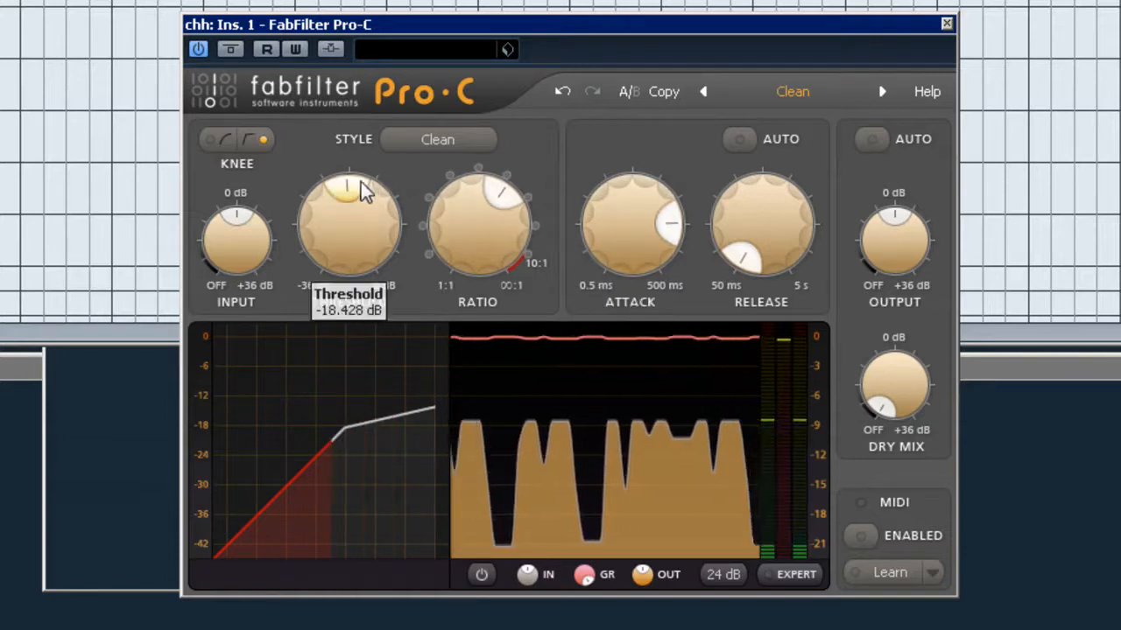
{"action": "left_click_drag", "start_coordinate": [365, 187], "coordinate": [317, 229]}
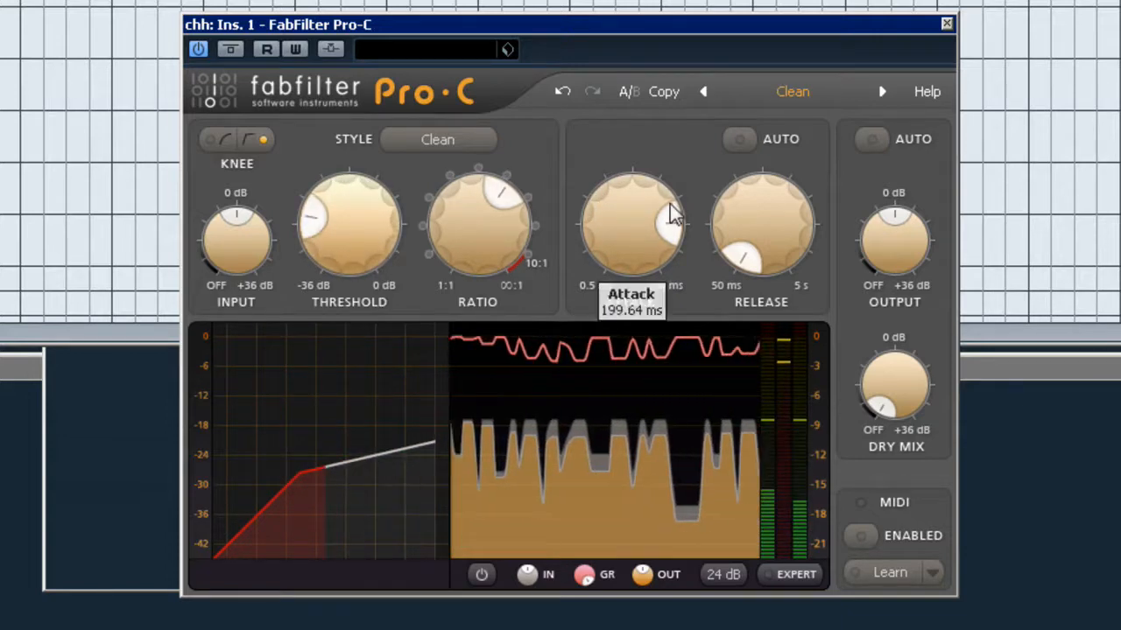
{"action": "left_click_drag", "start_coordinate": [766, 235], "coordinate": [746, 215]}
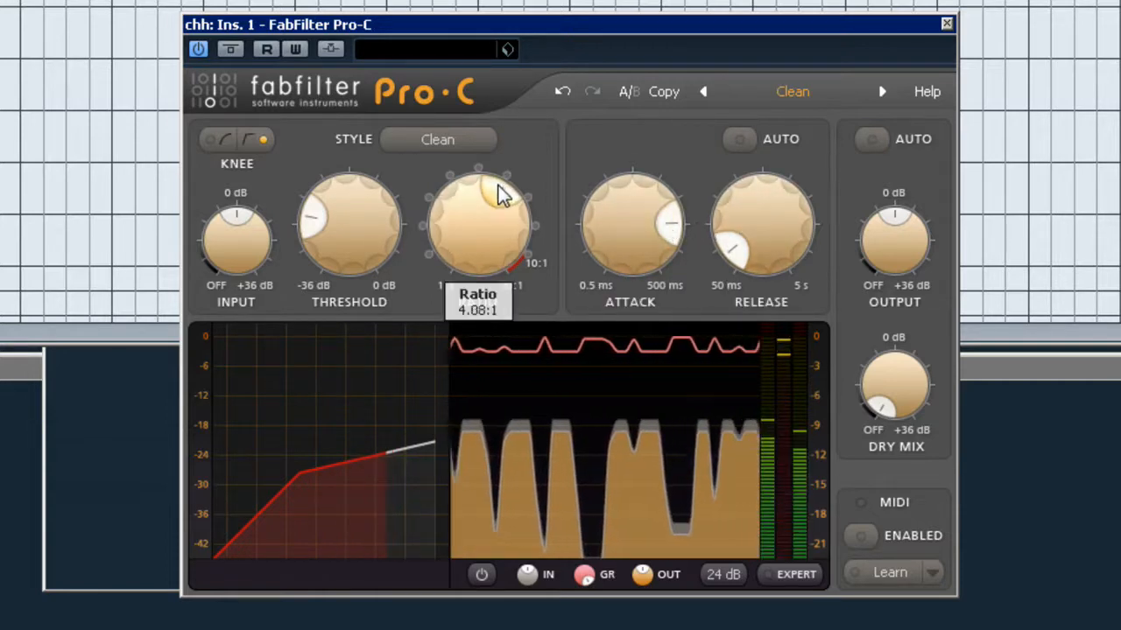
{"action": "left_click_drag", "start_coordinate": [499, 190], "coordinate": [541, 222]}
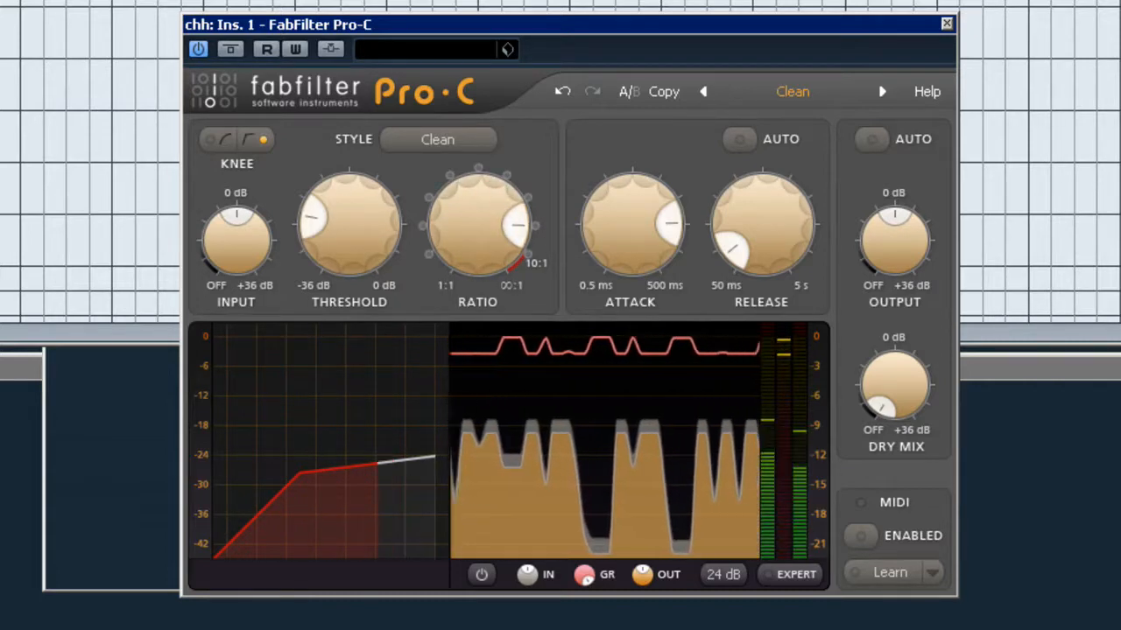
Step: Set the level display range to 16 dB and raise the output level to +1.58 dB, comparing against the bypassed closed hi-hat
{"action": "left_click", "coordinate": [231, 49]}
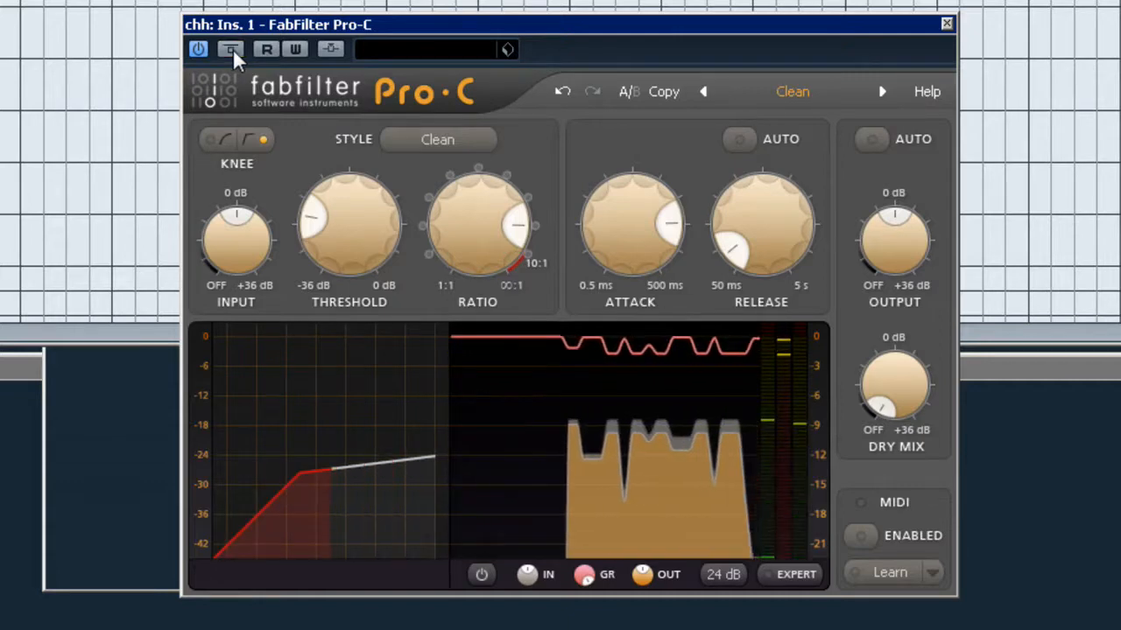
{"action": "left_click", "coordinate": [723, 575]}
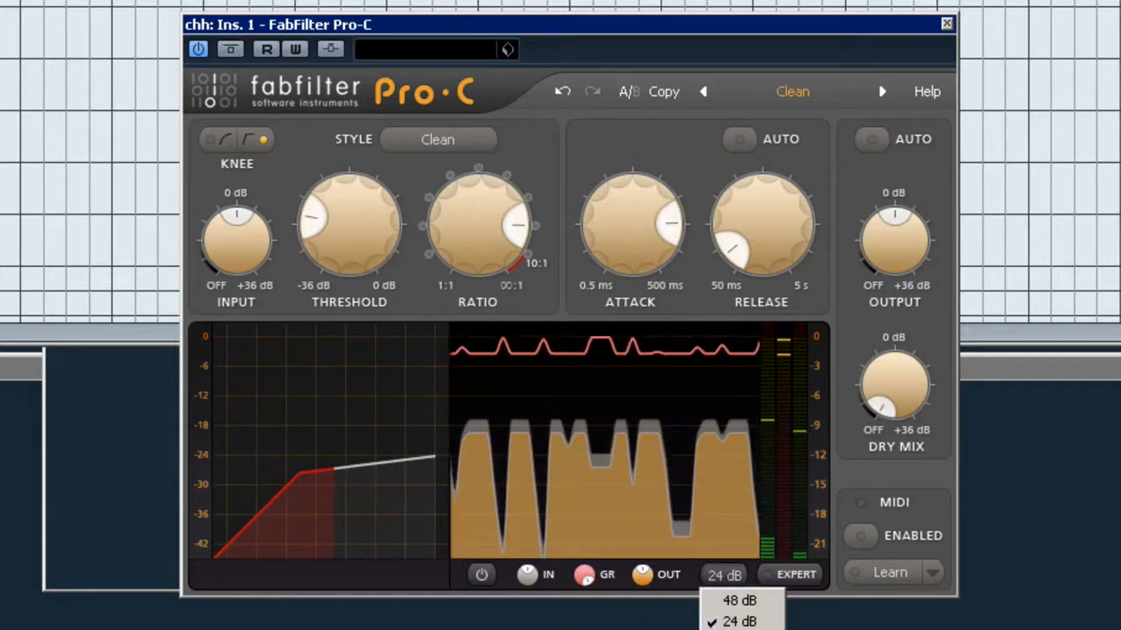
{"action": "left_click", "coordinate": [738, 627]}
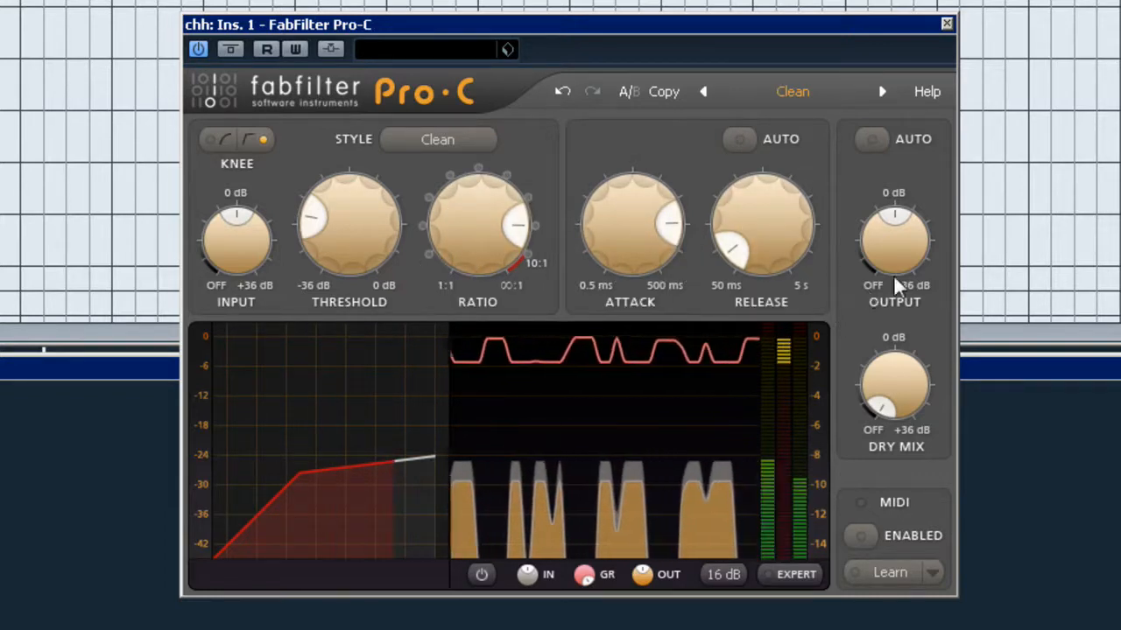
{"action": "left_click_drag", "start_coordinate": [893, 274], "coordinate": [899, 260]}
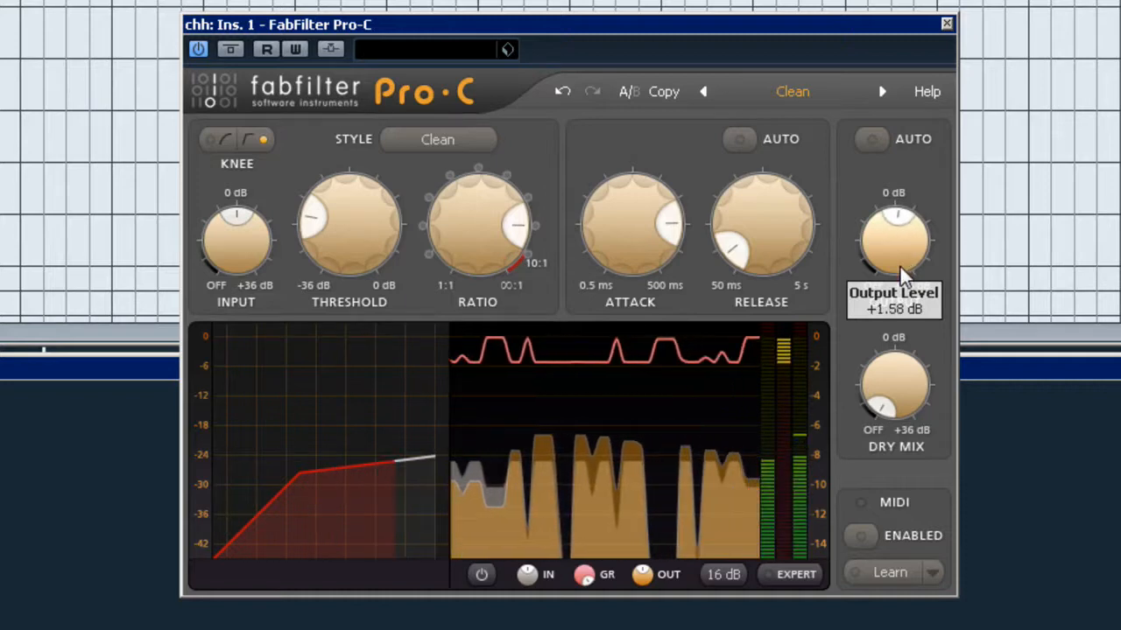
{"action": "left_click", "coordinate": [229, 50]}
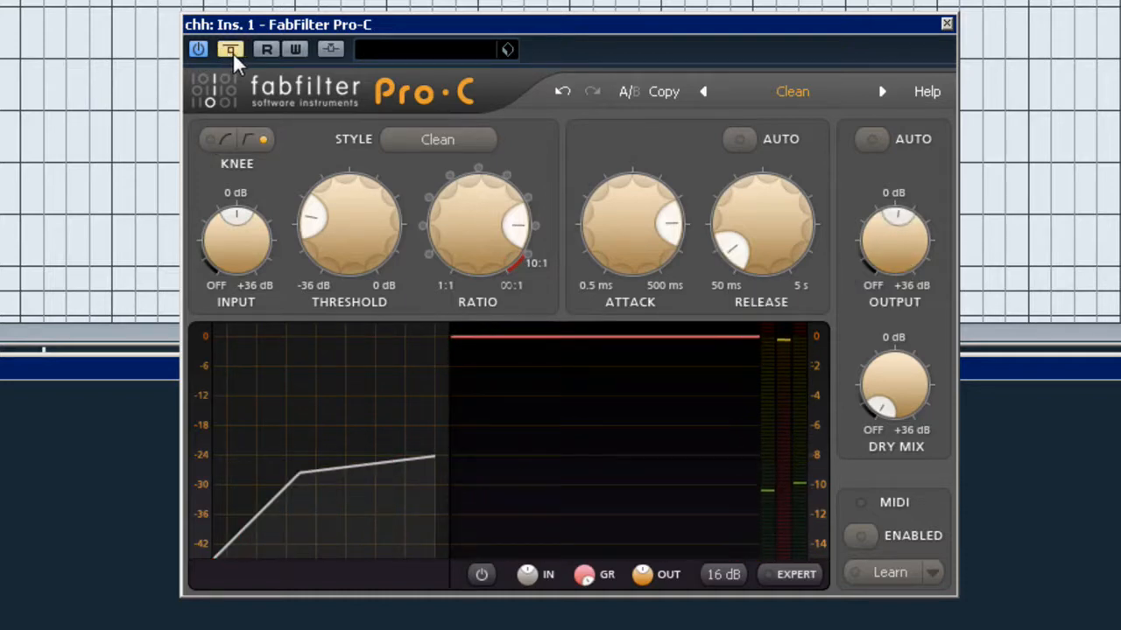
{"action": "left_click", "coordinate": [232, 51]}
Step: Reduce the closed hi-hat compressor's ratio to 4.41:1 and set the level display range to 48 dB
{"action": "left_click_drag", "start_coordinate": [474, 227], "coordinate": [473, 292]}
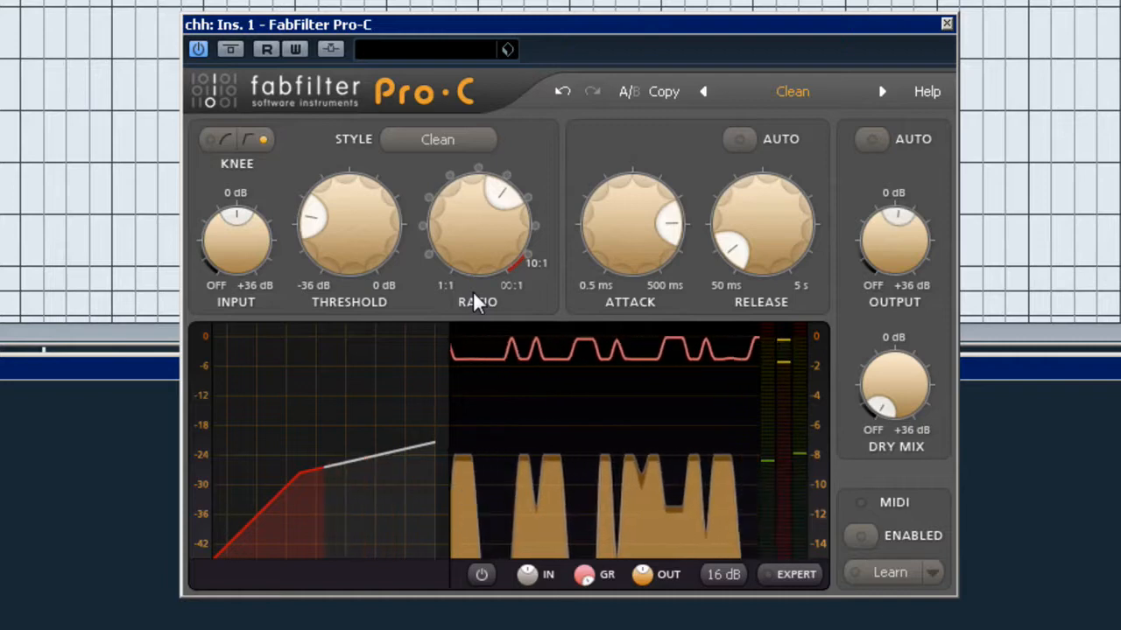
{"action": "left_click", "coordinate": [733, 576]}
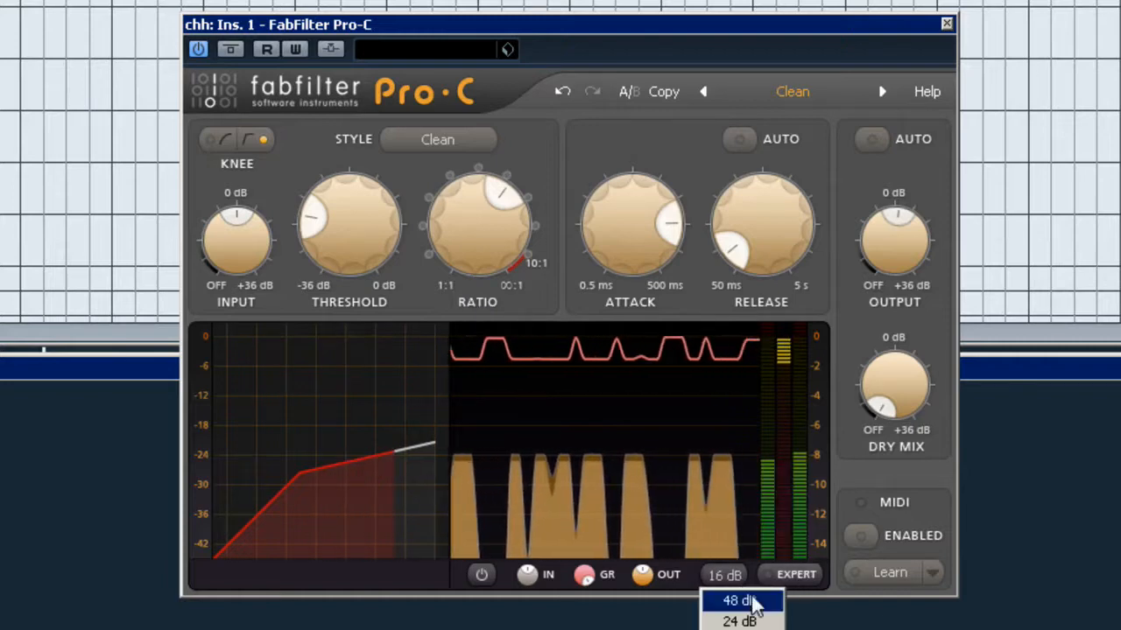
{"action": "left_click", "coordinate": [751, 603]}
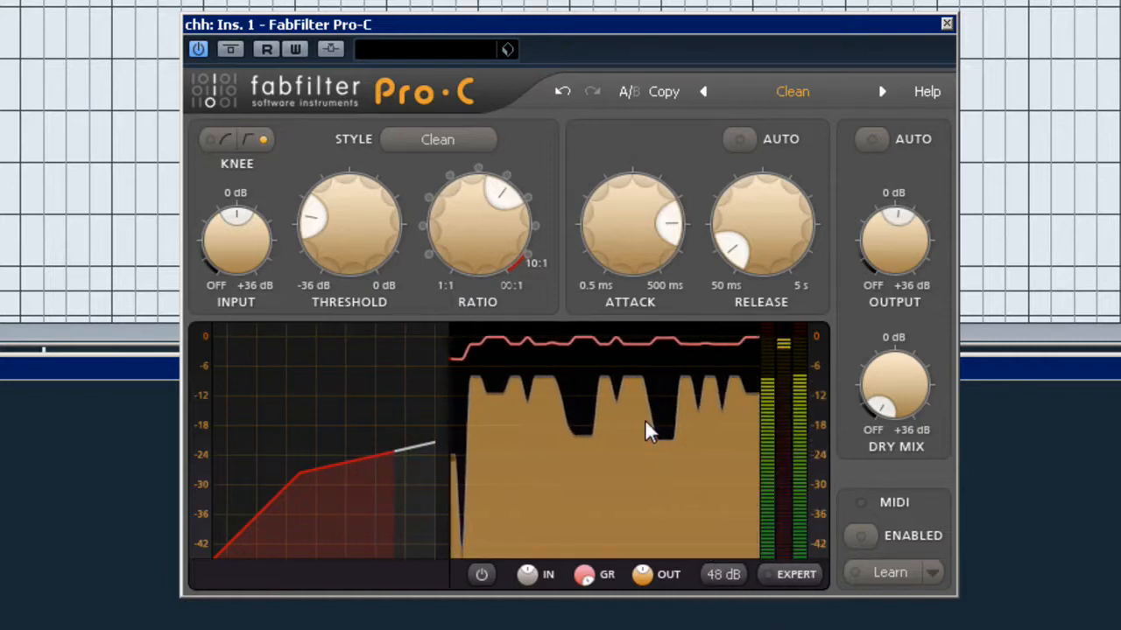
Step: Try a 0.72 ms attack on the closed hi-hat compressor and compare it with the bypassed sound
{"action": "left_click_drag", "start_coordinate": [671, 219], "coordinate": [565, 272]}
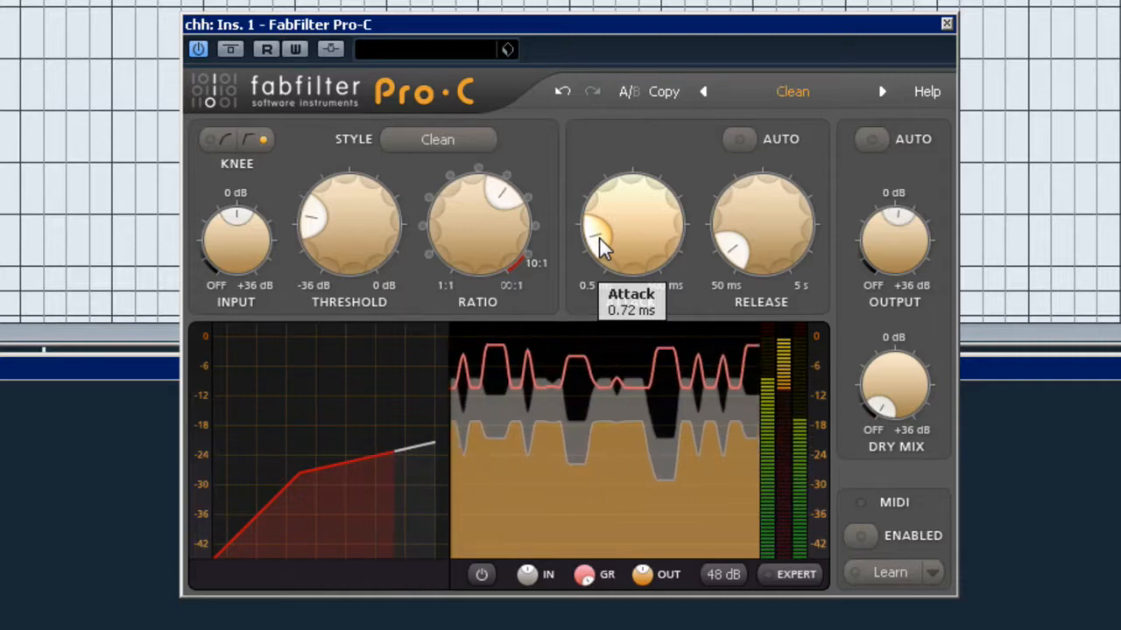
{"action": "left_click", "coordinate": [232, 50]}
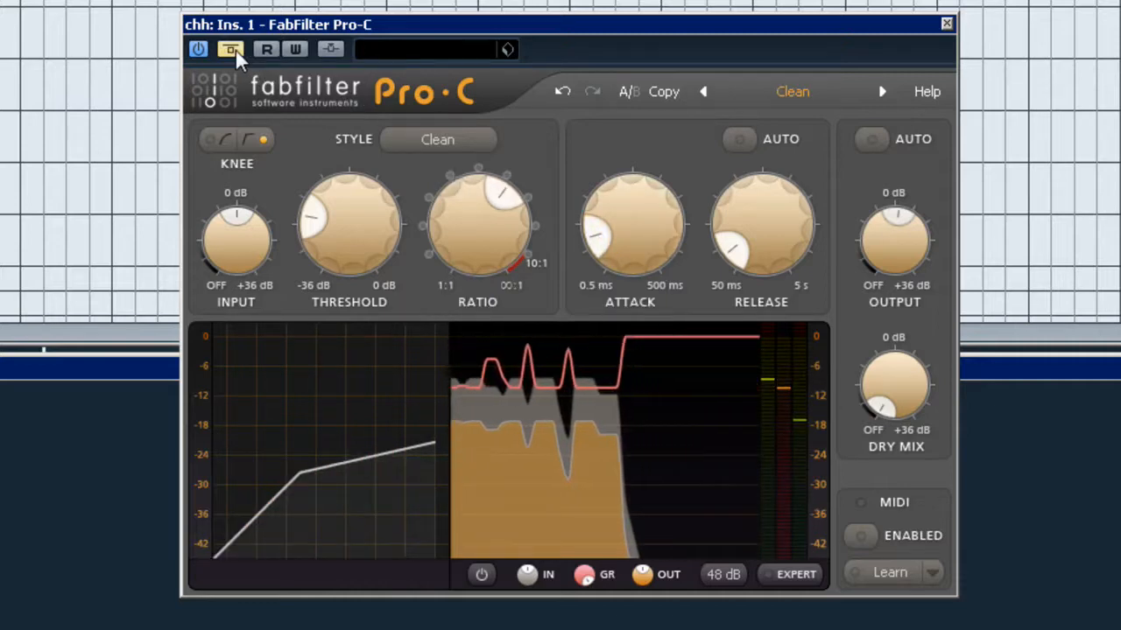
{"action": "left_click", "coordinate": [232, 50]}
Step: Lengthen the closed hi-hat compressor's attack to 224.32 ms and narrow the level display range to 8 dB
{"action": "left_click_drag", "start_coordinate": [641, 230], "coordinate": [691, 166]}
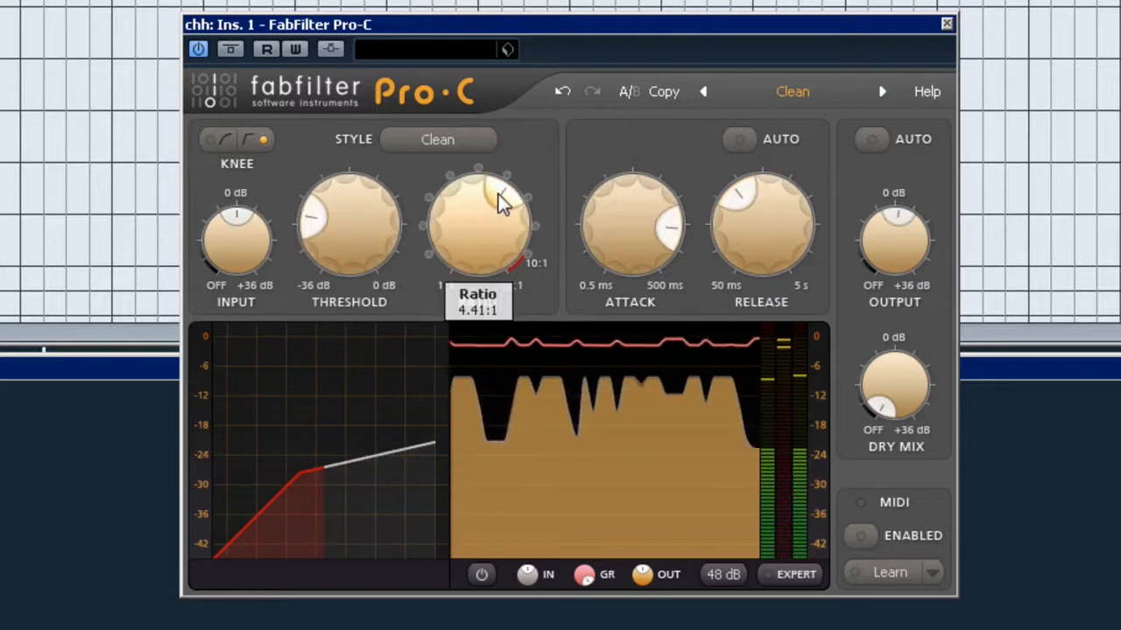
{"action": "left_click", "coordinate": [720, 577]}
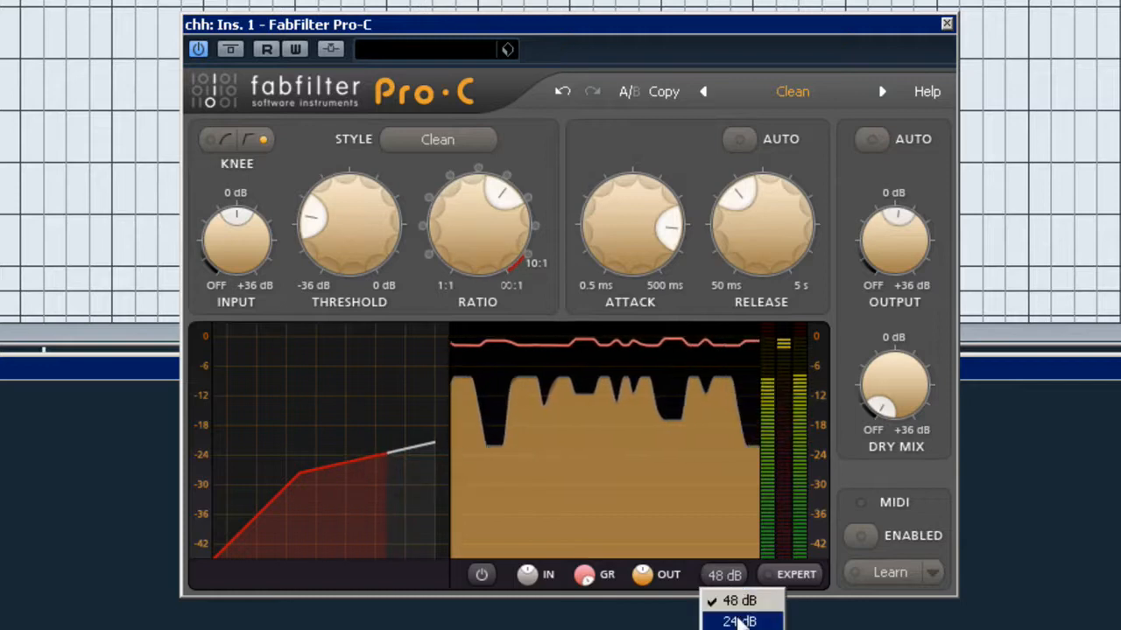
{"action": "left_click", "coordinate": [740, 619]}
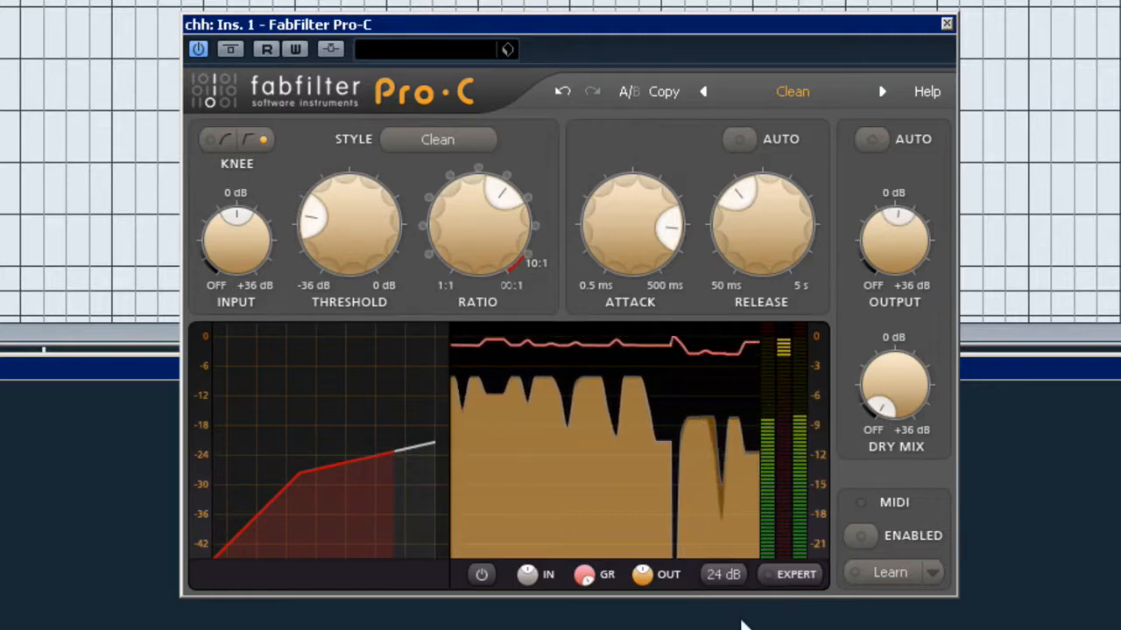
{"action": "left_click", "coordinate": [724, 574]}
{"action": "left_click", "coordinate": [739, 629]}
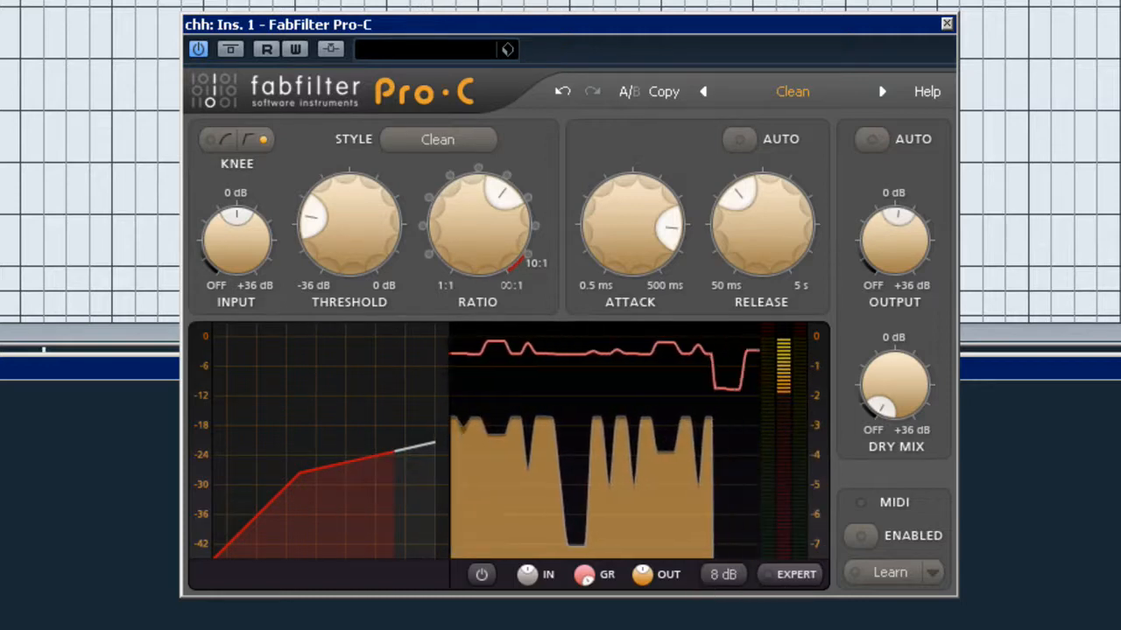
Step: Raise the output level to +1.95 dB, increase the ratio beyond 4.96:1 and lower the threshold to just below -30 dB
{"action": "mouse_move", "coordinate": [891, 265]}
{"action": "left_click_drag", "start_coordinate": [891, 256], "coordinate": [892, 252]}
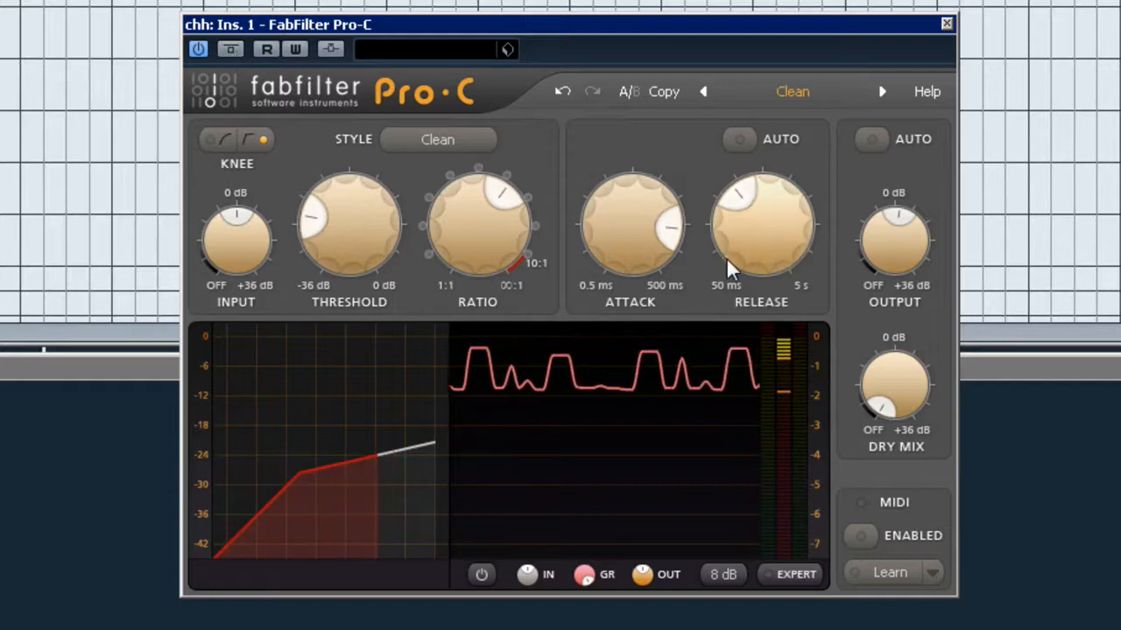
{"action": "mouse_move", "coordinate": [637, 250]}
{"action": "scroll", "coordinate": [508, 200], "scroll_direction": "up", "scroll_amount": 5}
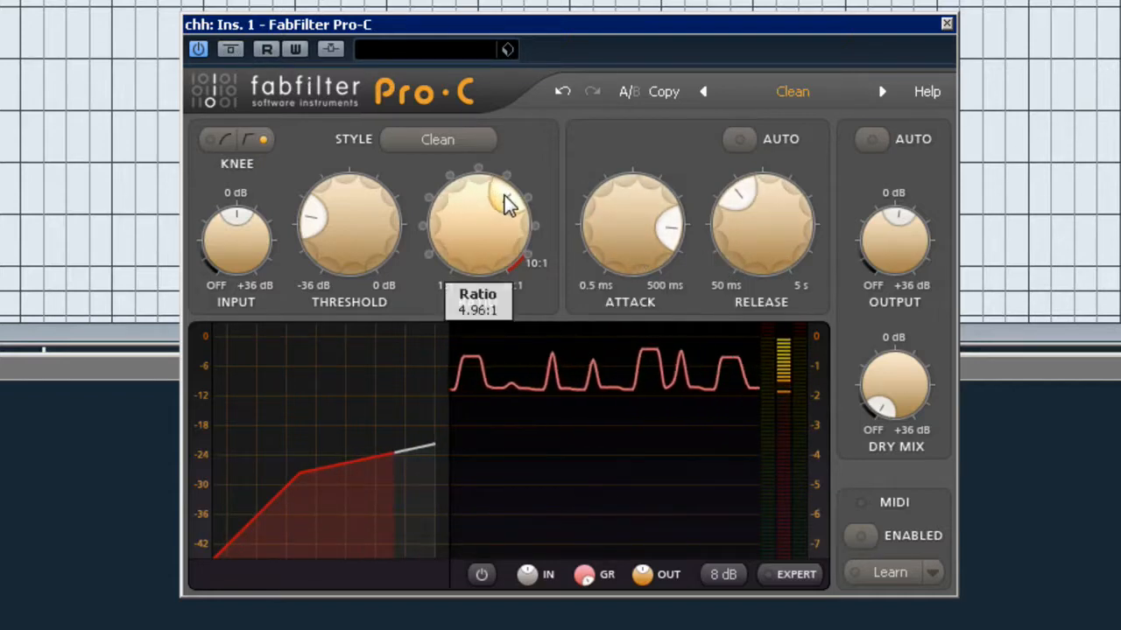
{"action": "mouse_move", "coordinate": [317, 197]}
{"action": "left_click_drag", "start_coordinate": [317, 197], "coordinate": [190, 256]}
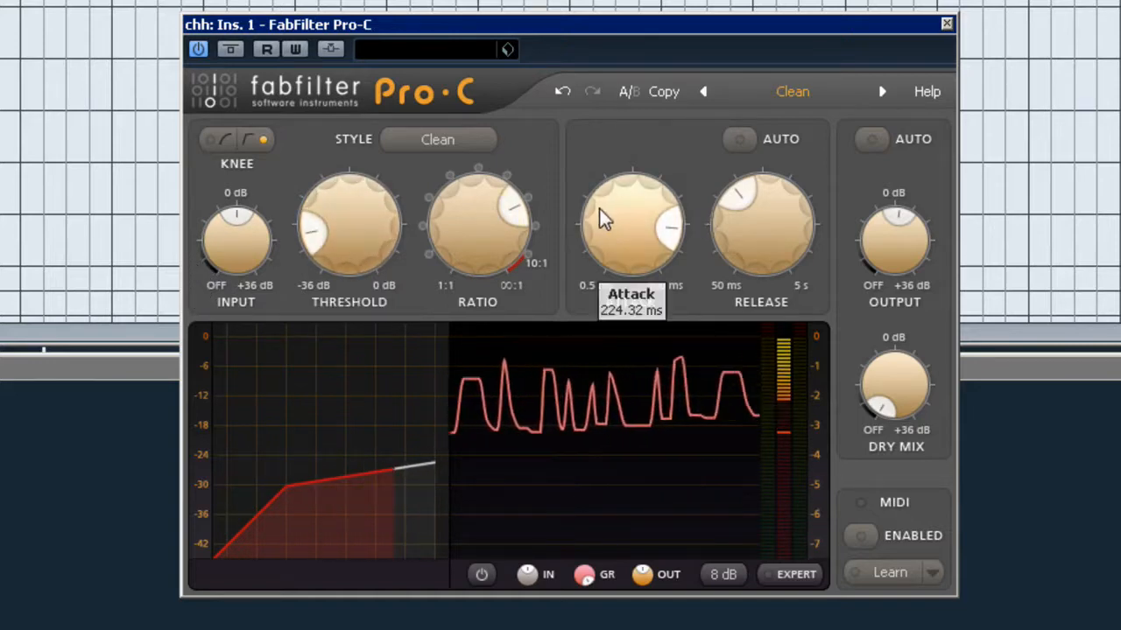
Step: Shorten the closed hi-hat's release and raise its output slightly, compare it bypassed and active, and stop the full drum loop
{"action": "left_click_drag", "start_coordinate": [750, 242], "coordinate": [742, 313]}
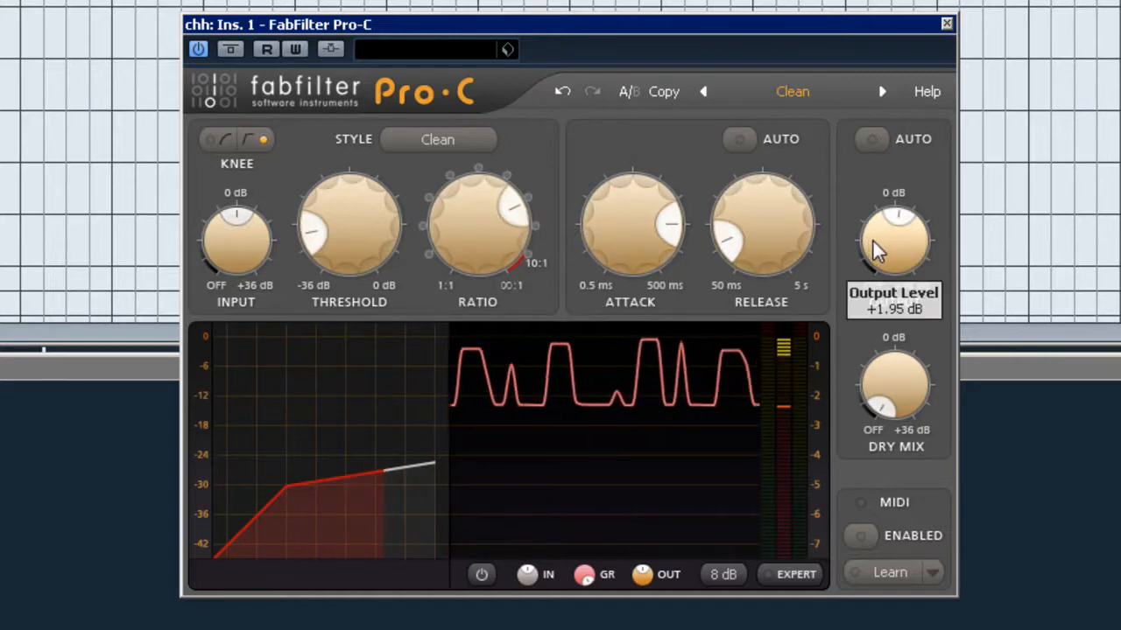
{"action": "left_click_drag", "start_coordinate": [876, 243], "coordinate": [875, 233]}
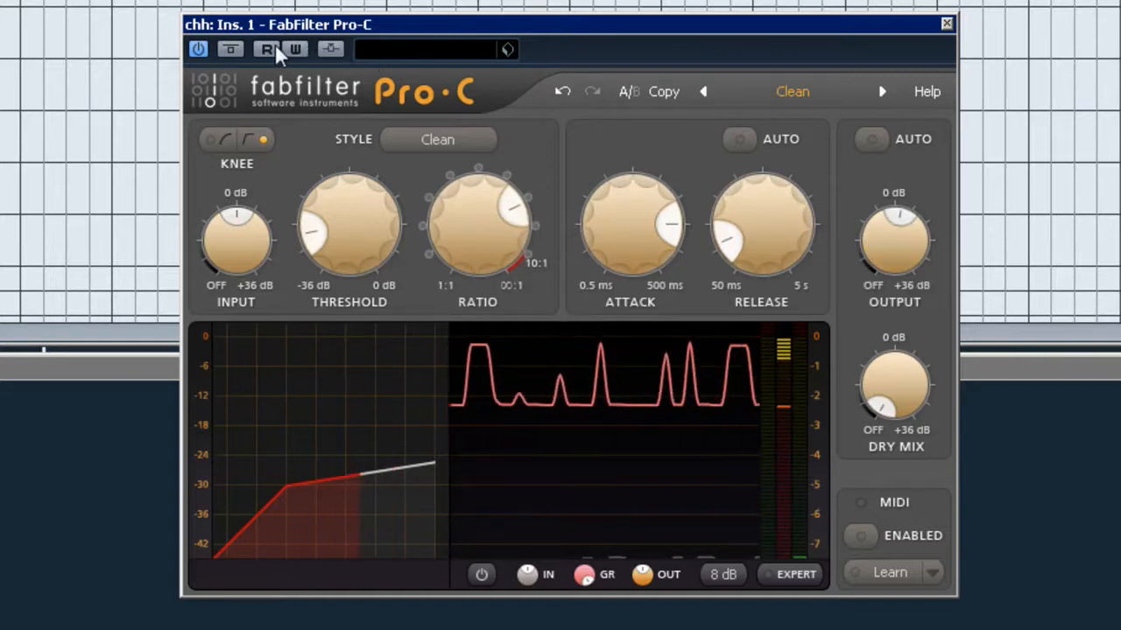
{"action": "left_click", "coordinate": [238, 46]}
{"action": "left_click", "coordinate": [234, 47]}
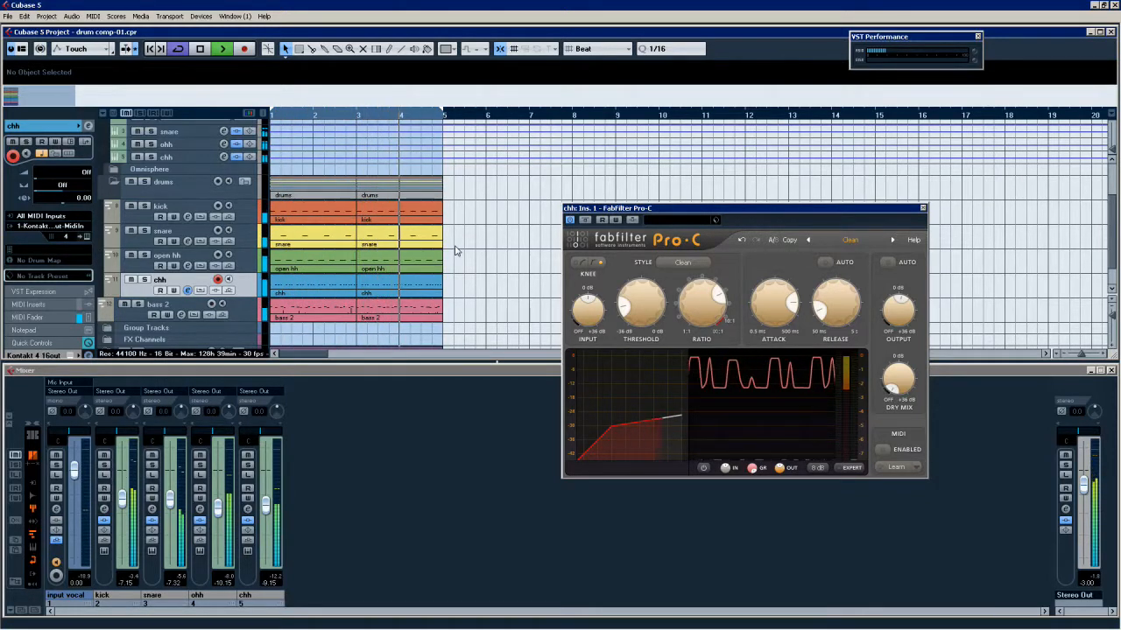
{"action": "key", "text": "space"}
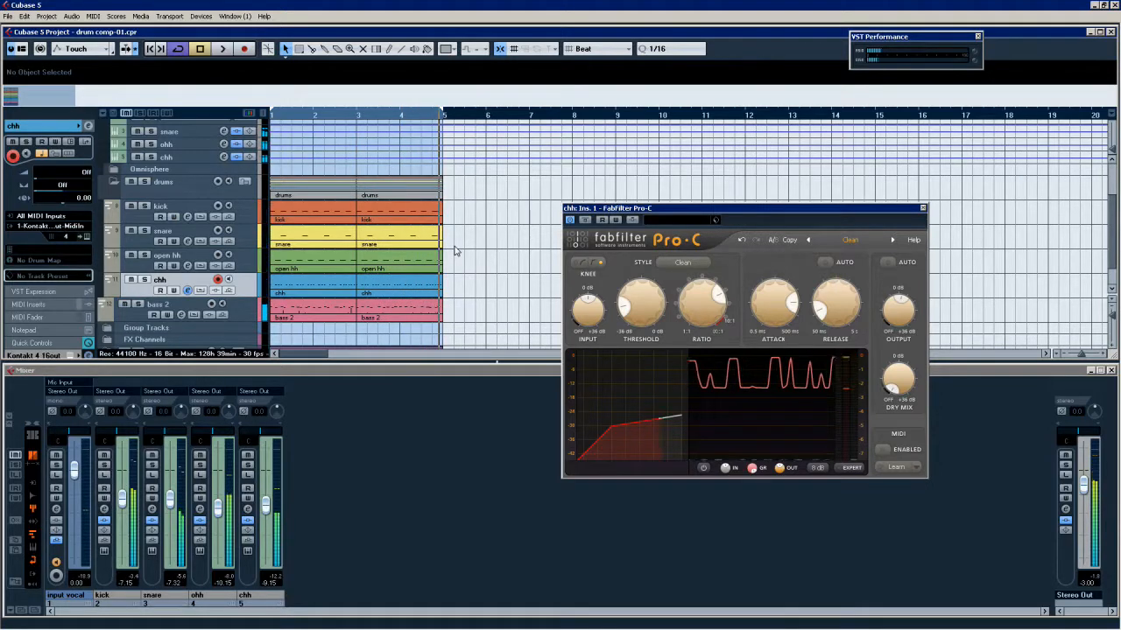